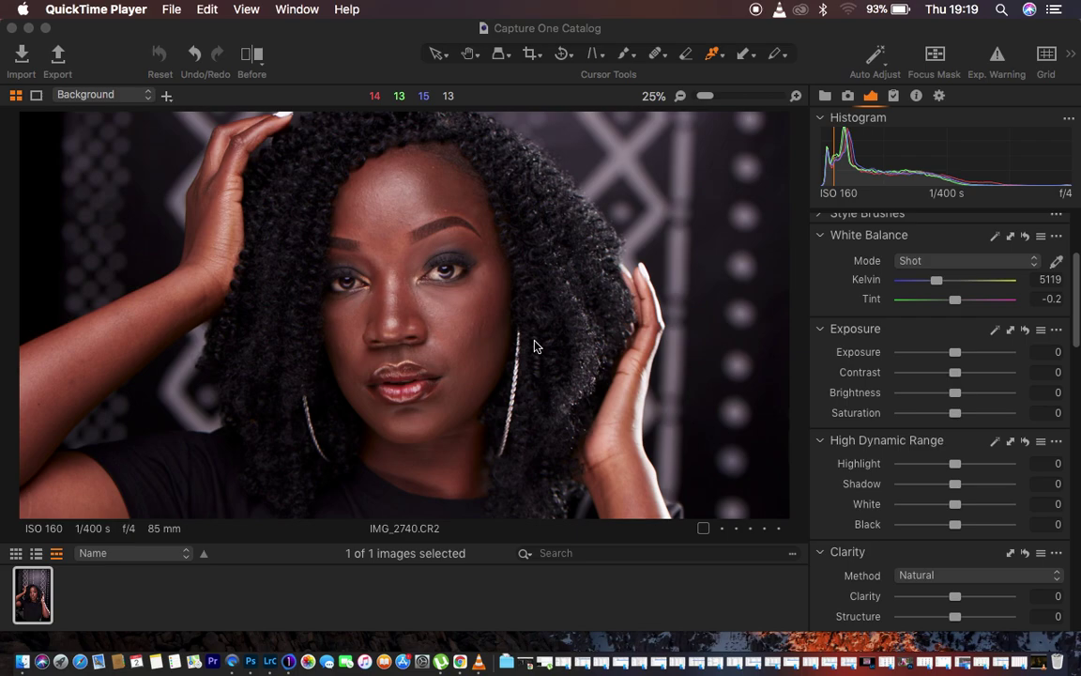
pyautogui.click(310, 56)
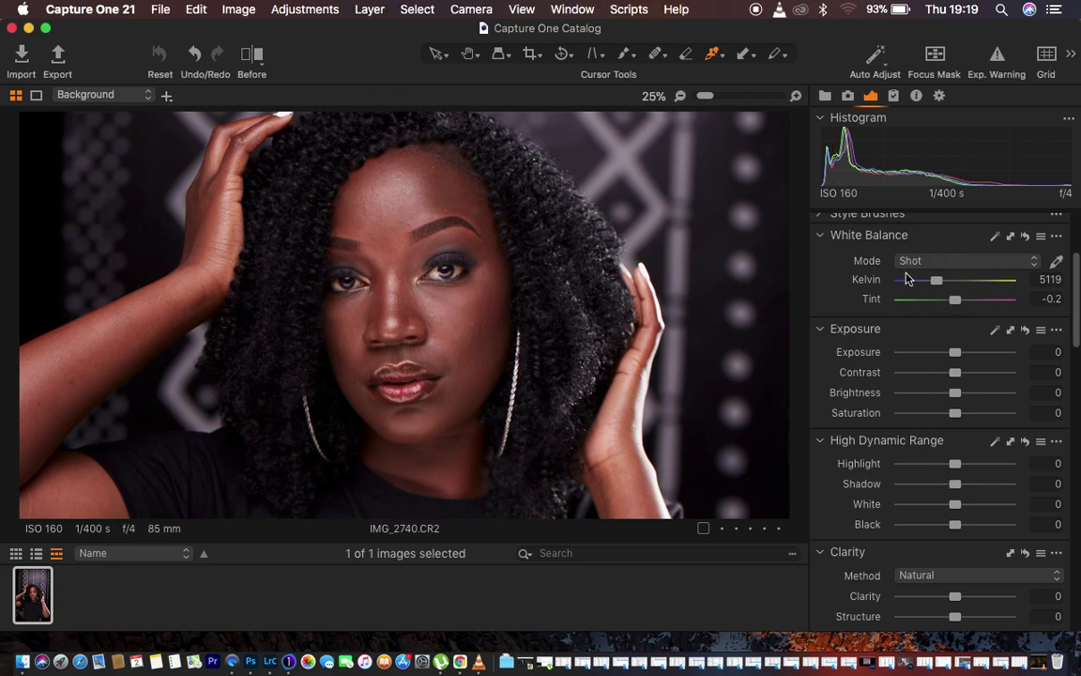
pyautogui.click(572, 9)
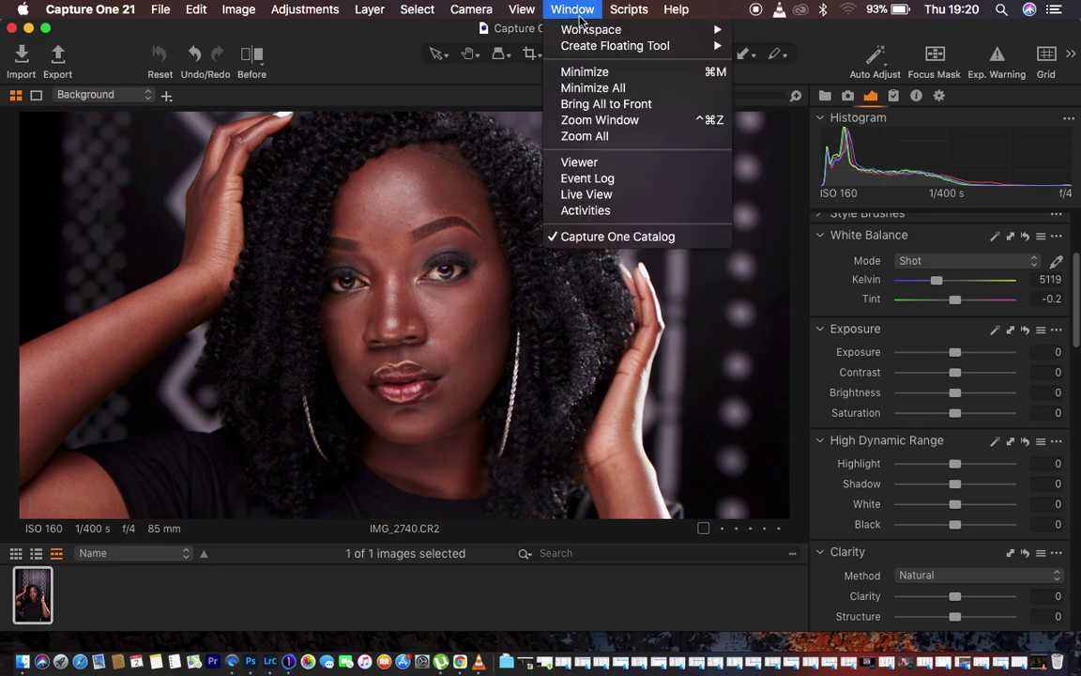
pyautogui.moveTo(591, 29)
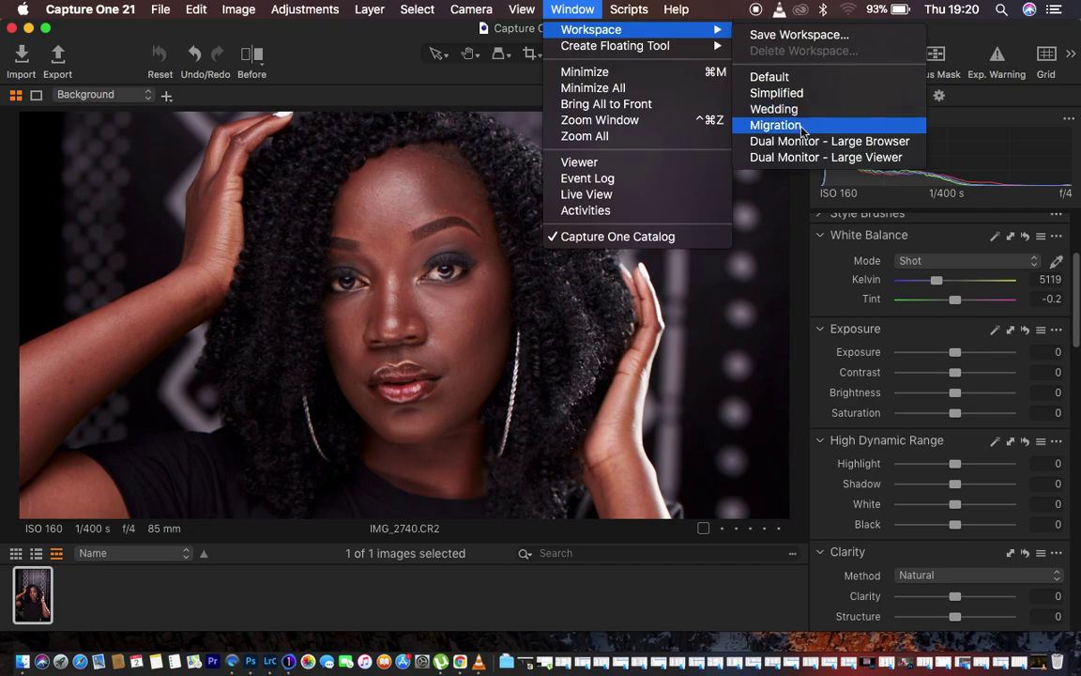
pyautogui.click(771, 350)
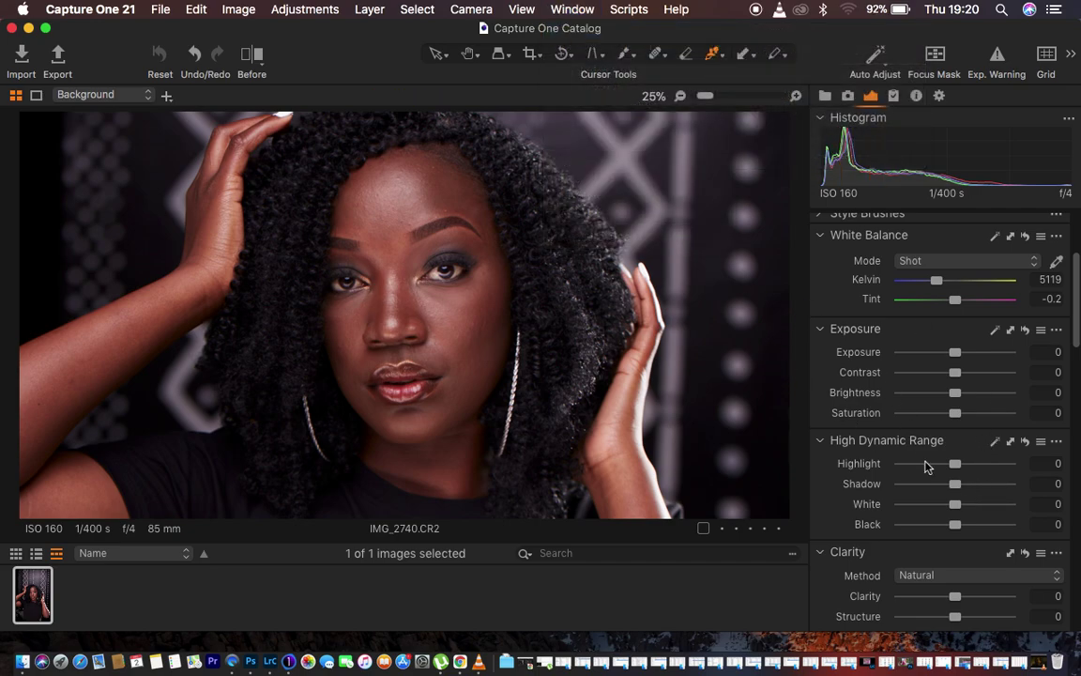
# - Set the portrait's ICC profile to Canon EOS-6D ProStandard in Base Characteristics
pyautogui.press('super+0')
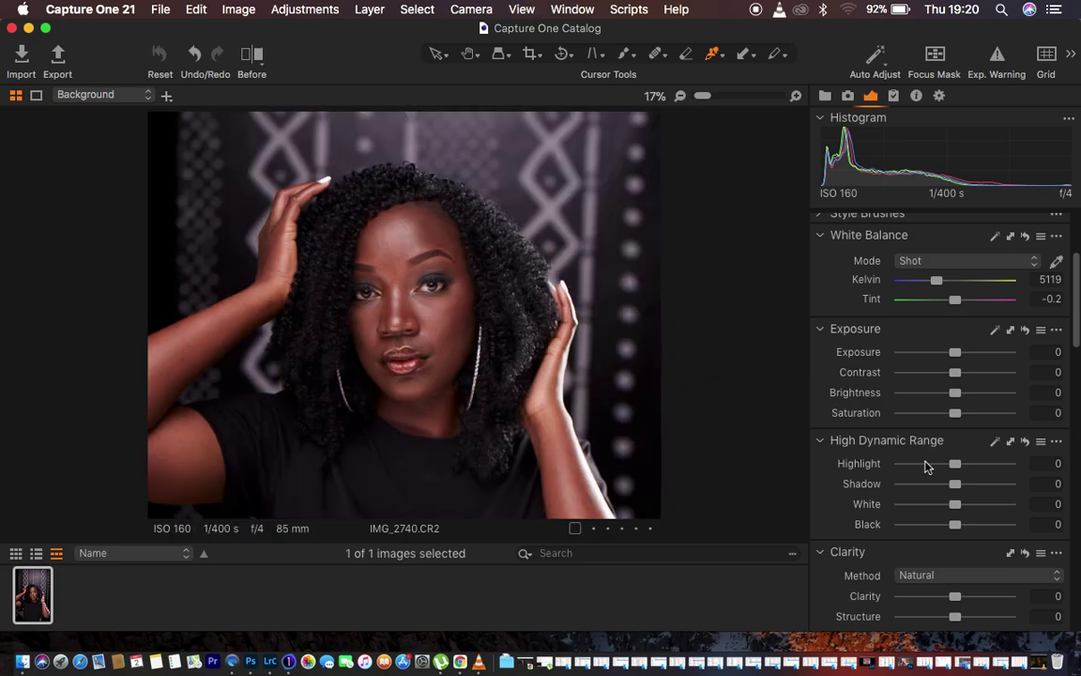
pyautogui.scroll(-10, 1011, 431)
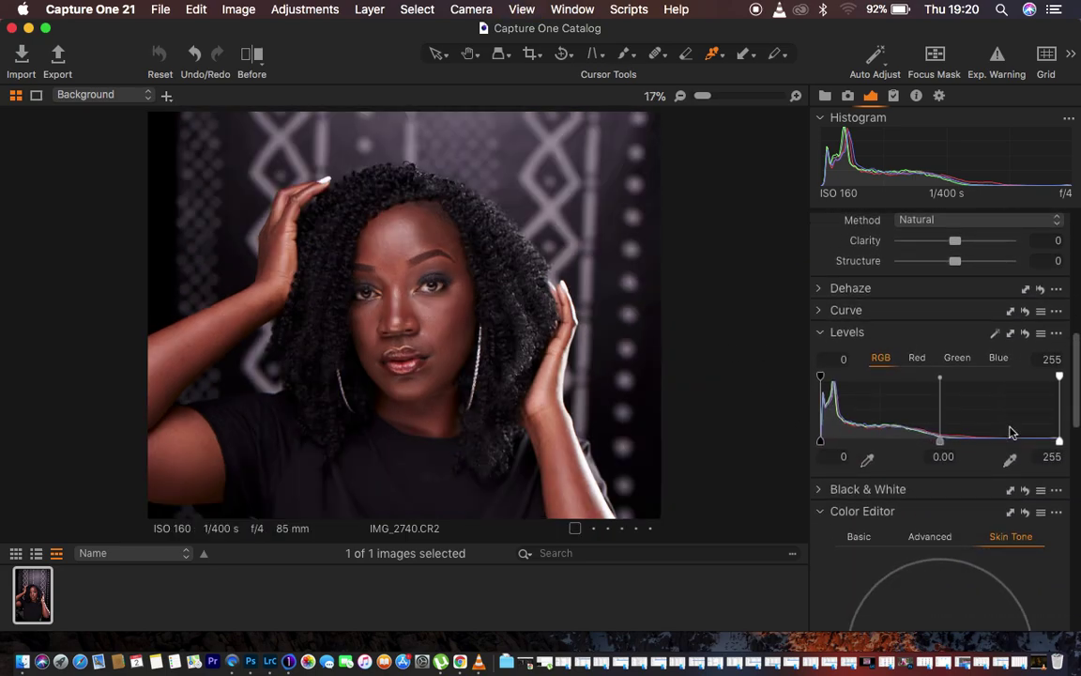
pyautogui.scroll(-10, 1011, 432)
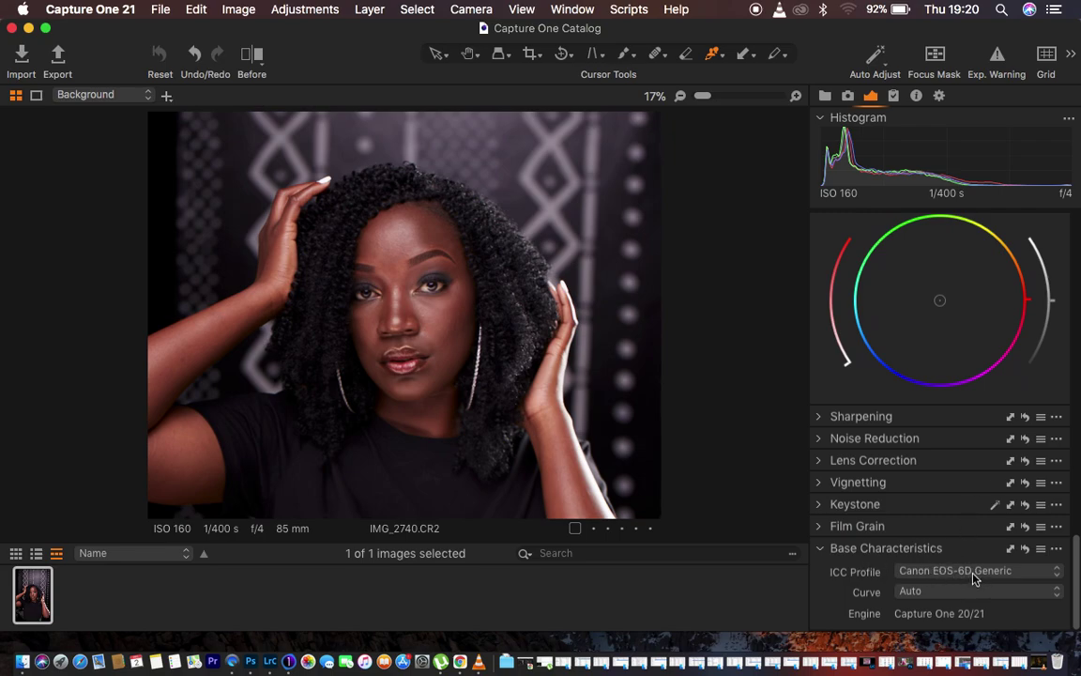
pyautogui.click(973, 573)
pyautogui.click(951, 587)
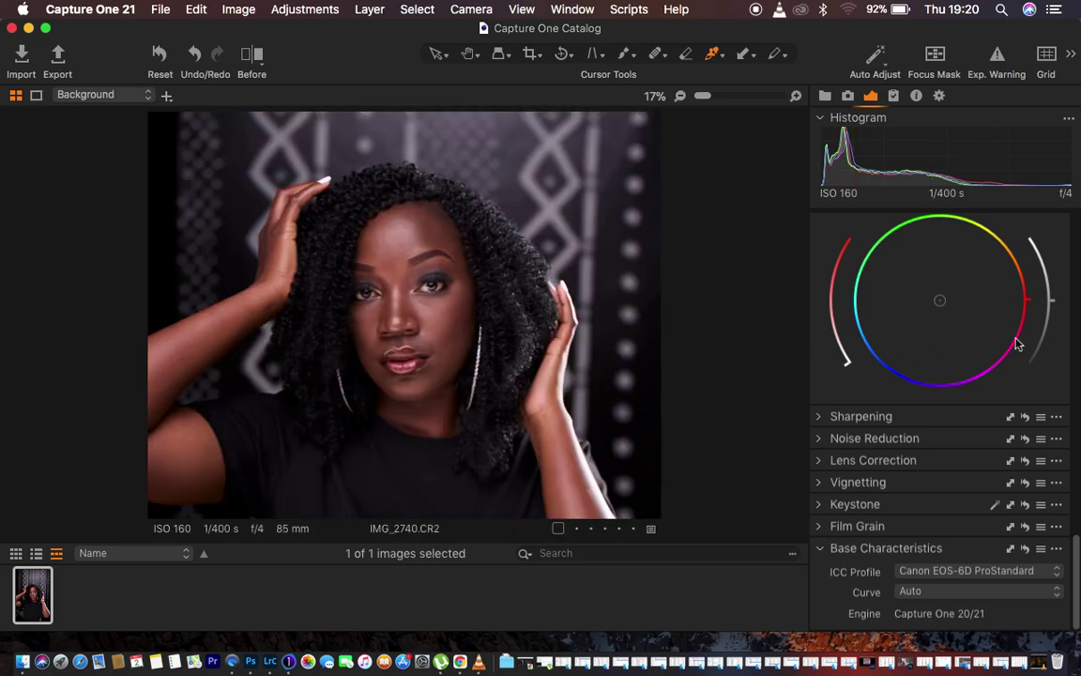
# - Adjust the High Dynamic Range values to Highlight -100, Shadow 9, White -100 and Black -15
pyautogui.scroll(15, 1018, 345)
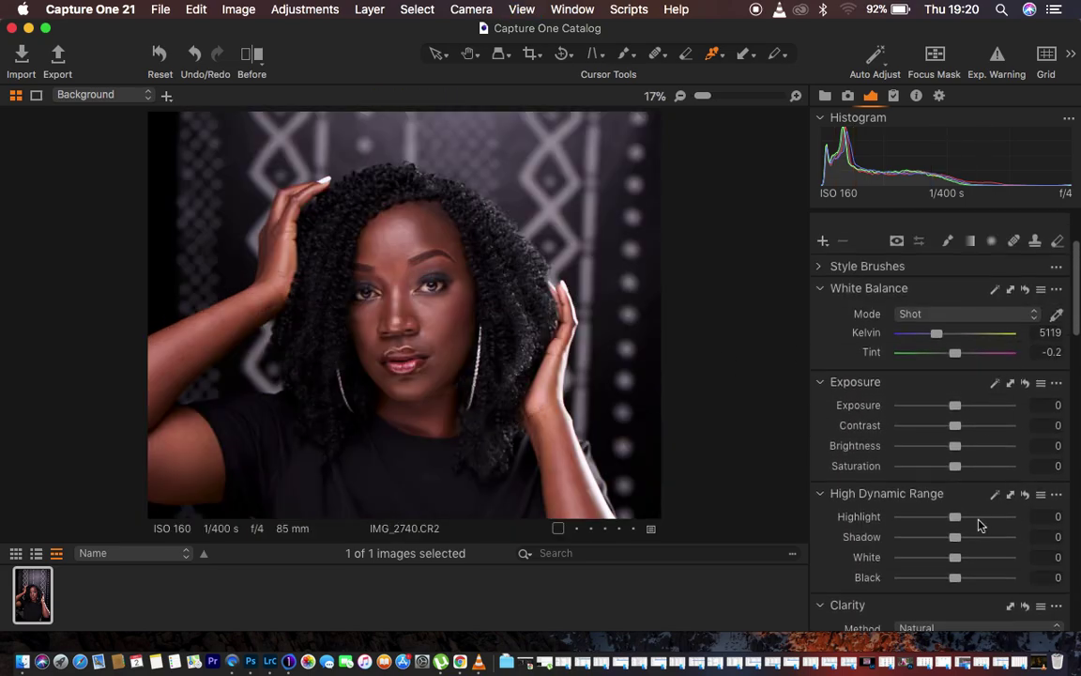
pyautogui.moveTo(955, 516); pyautogui.dragTo(867, 516)
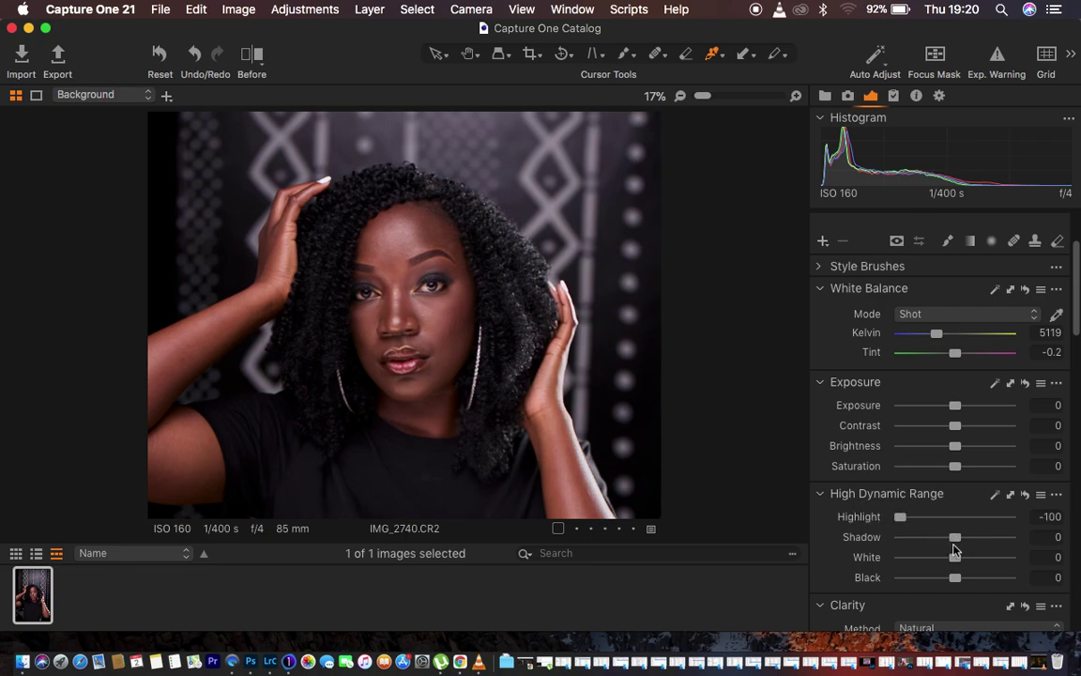
pyautogui.moveTo(955, 558)
pyautogui.mouseDown()
pyautogui.moveTo(898, 560)
pyautogui.moveTo(981, 539)
pyautogui.moveTo(961, 536)
pyautogui.moveTo(946, 579)
pyautogui.mouseUp()
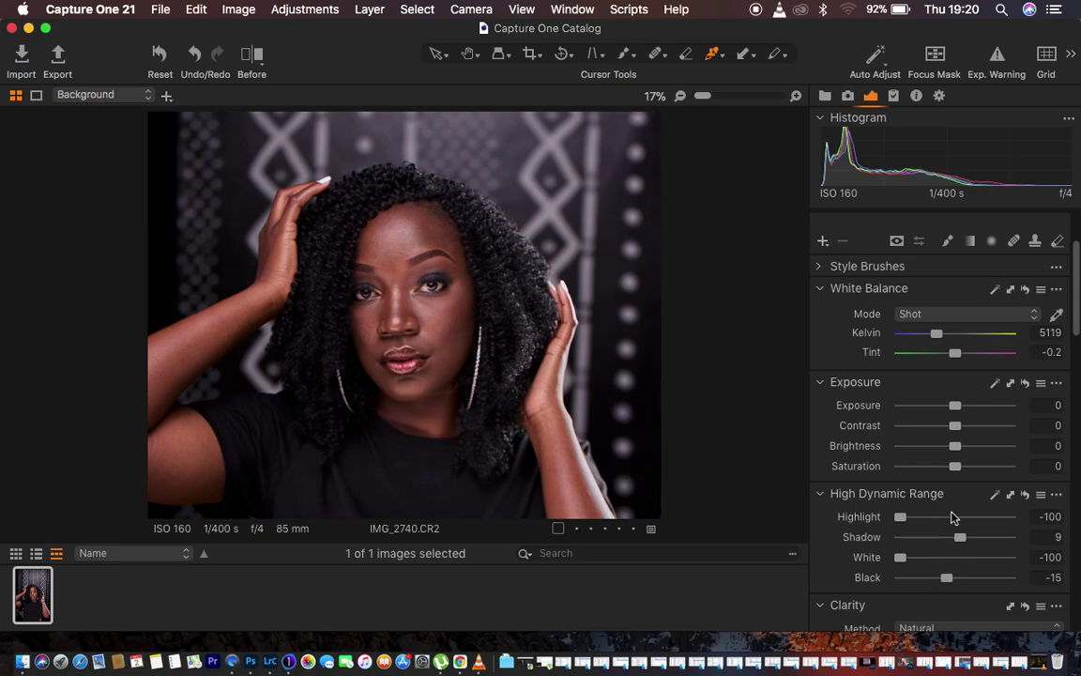
# - Set the RGB Levels input black point to 3 and the input white point to 250
pyautogui.scroll(-5, 954, 514)
pyautogui.scroll(-3, 954, 517)
pyautogui.moveTo(820, 500); pyautogui.dragTo(824, 497)
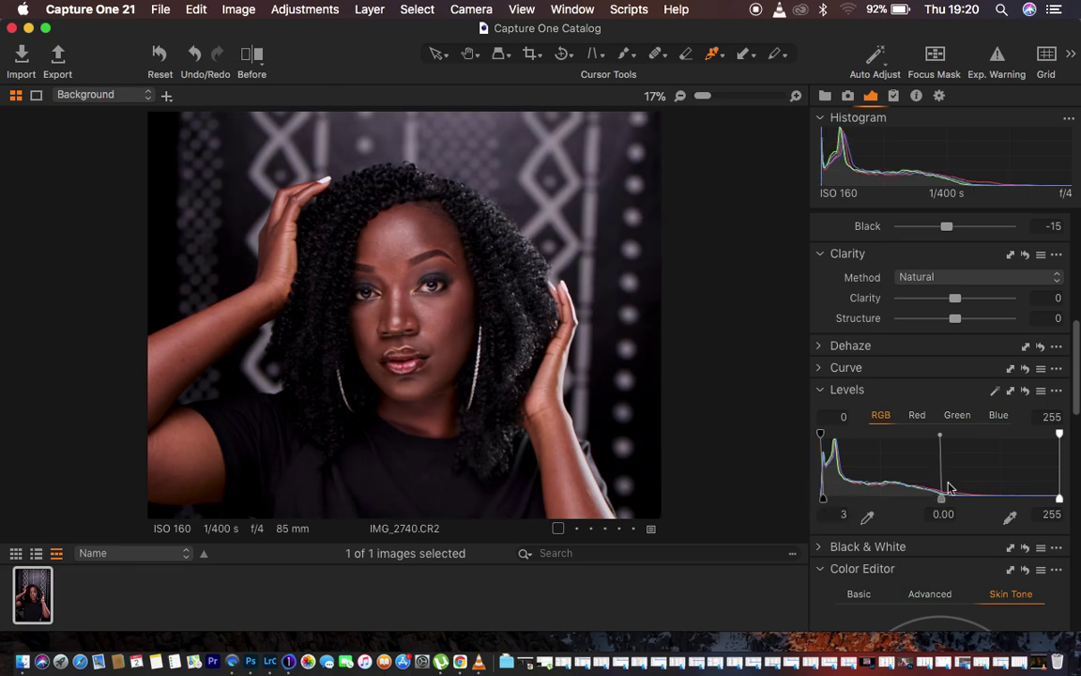
pyautogui.moveTo(1058, 499); pyautogui.dragTo(1055, 499)
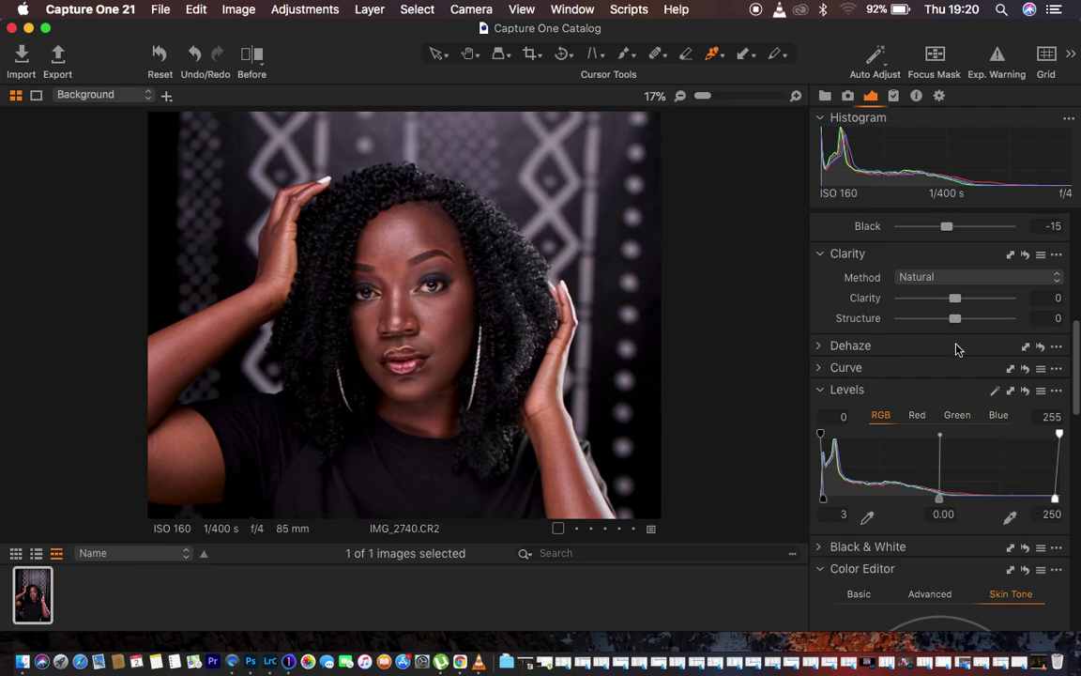
# - Set Clarity to 4 and raise the High Dynamic Range Shadow value to 11
pyautogui.moveTo(954, 298); pyautogui.dragTo(957, 304)
pyautogui.scroll(5, 957, 308)
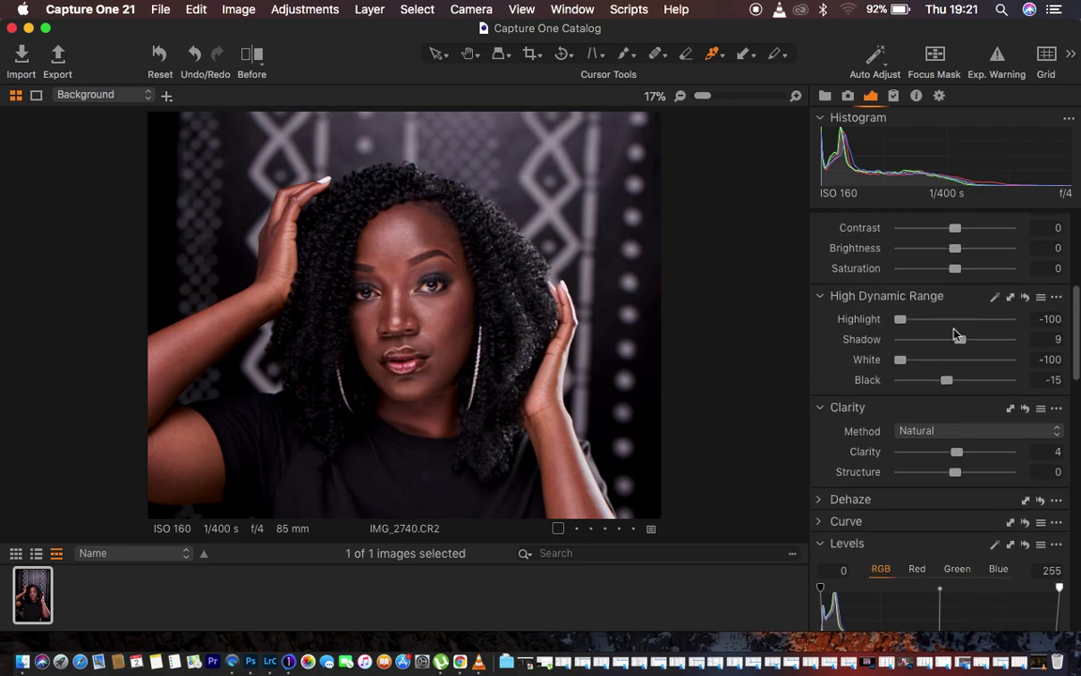
pyautogui.moveTo(958, 340); pyautogui.dragTo(960, 345)
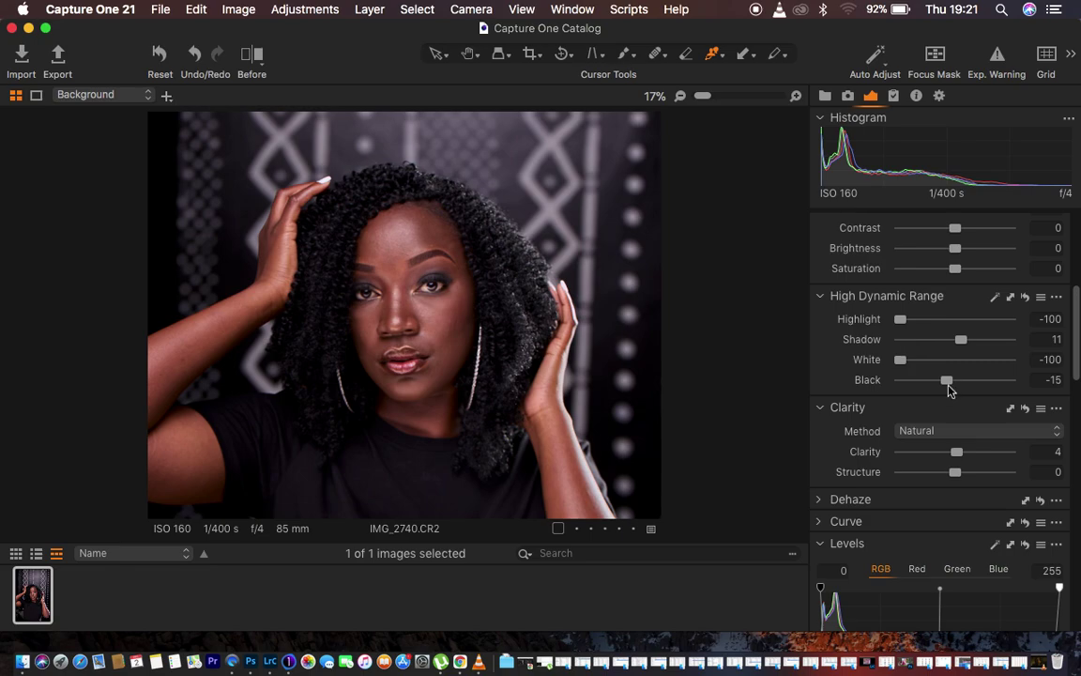
pyautogui.press('super+0')
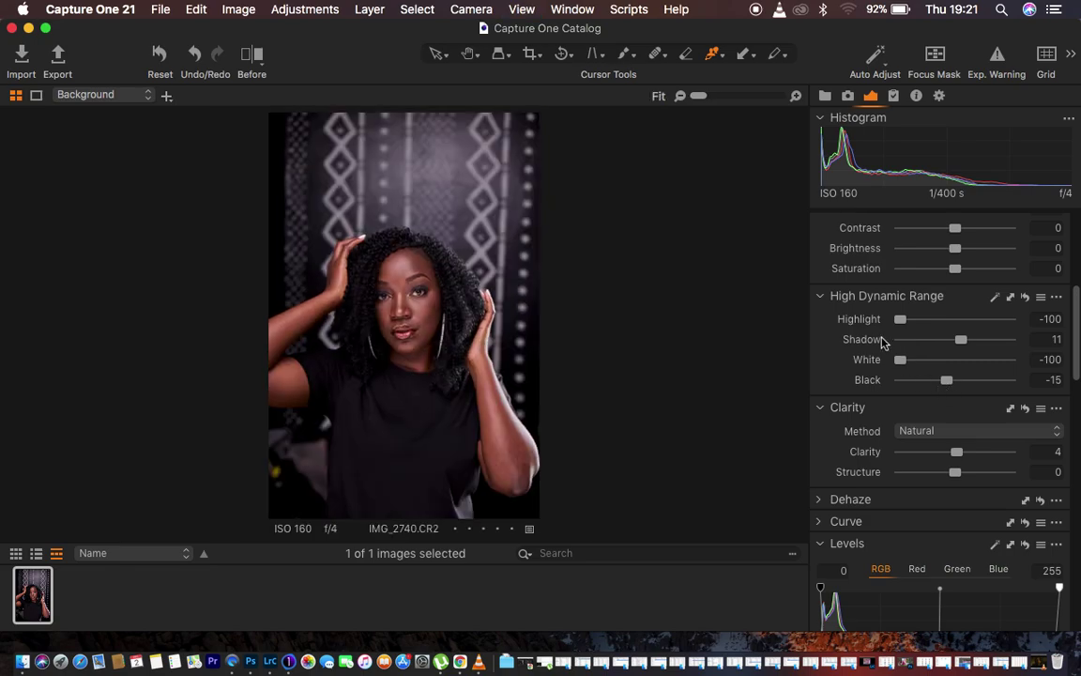
pyautogui.press('super+equal')
pyautogui.press('super+0')
pyautogui.press('super+equal')
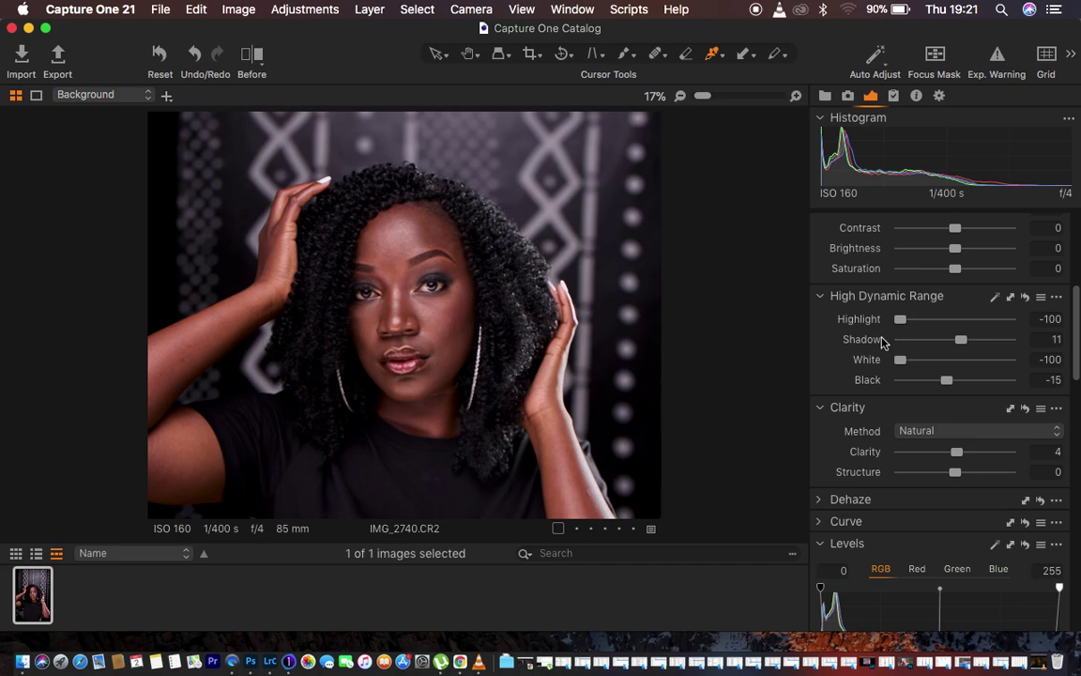
# - Add a new filled adjustment layer above the Background layer
pyautogui.scroll(5, 880, 342)
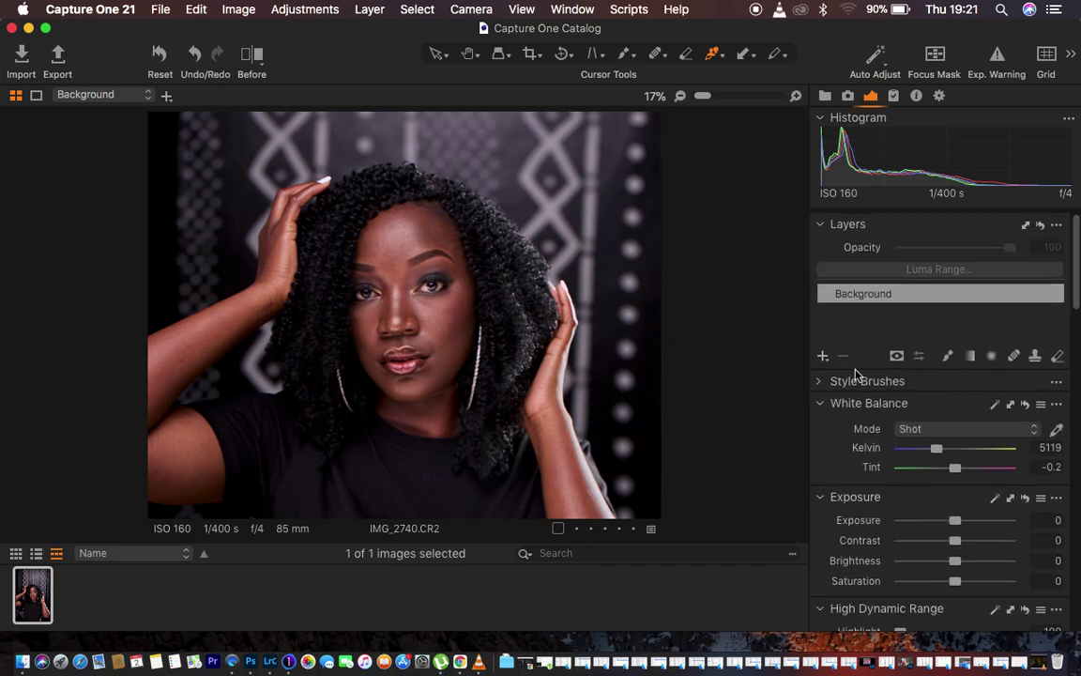
pyautogui.rightClick(824, 365)
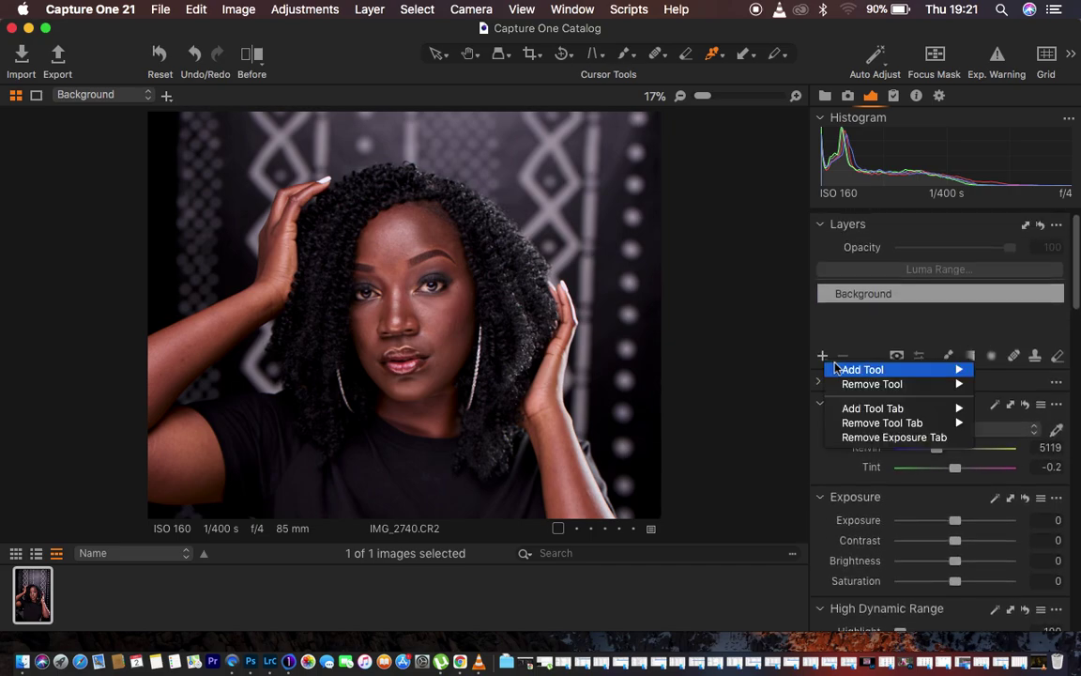
pyautogui.click(871, 330)
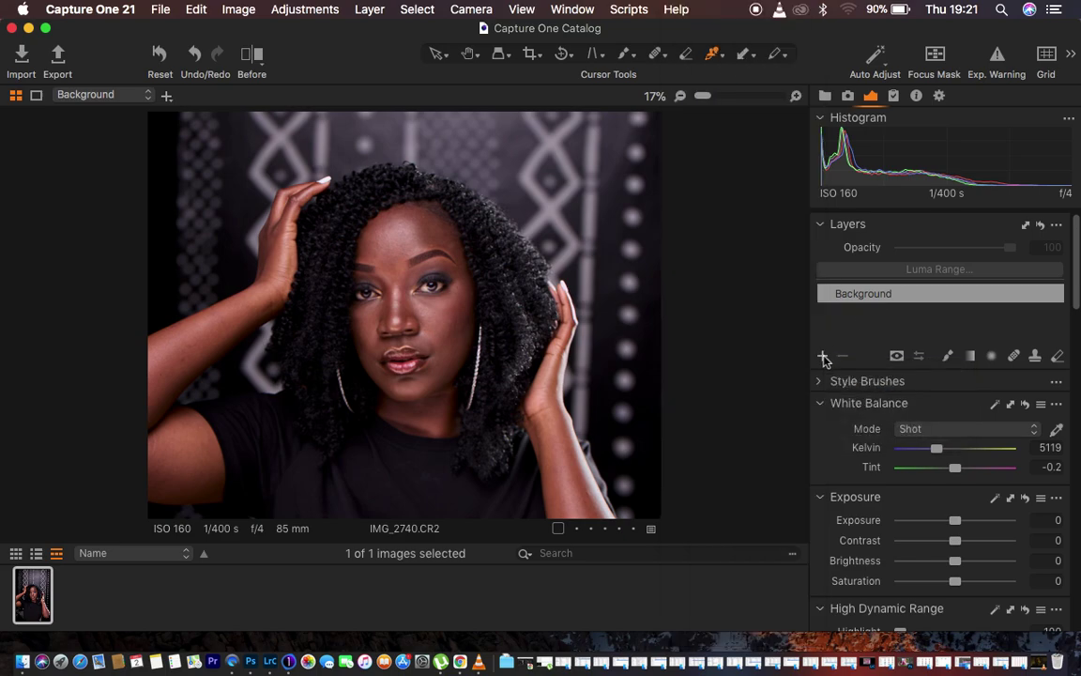
pyautogui.click(824, 358)
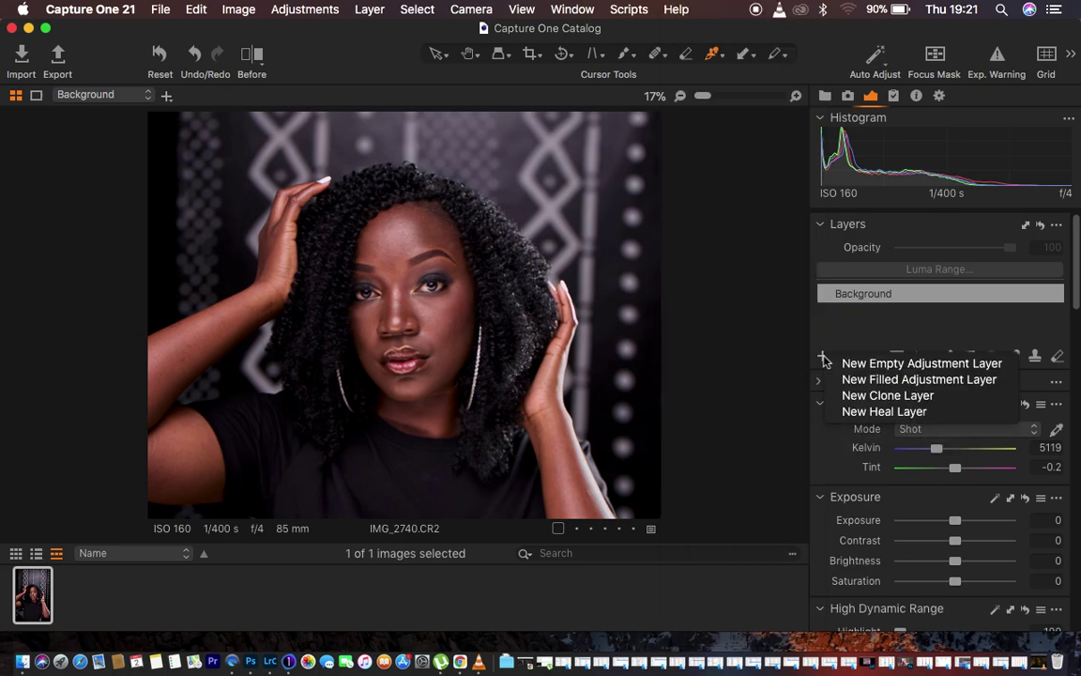
pyautogui.click(883, 380)
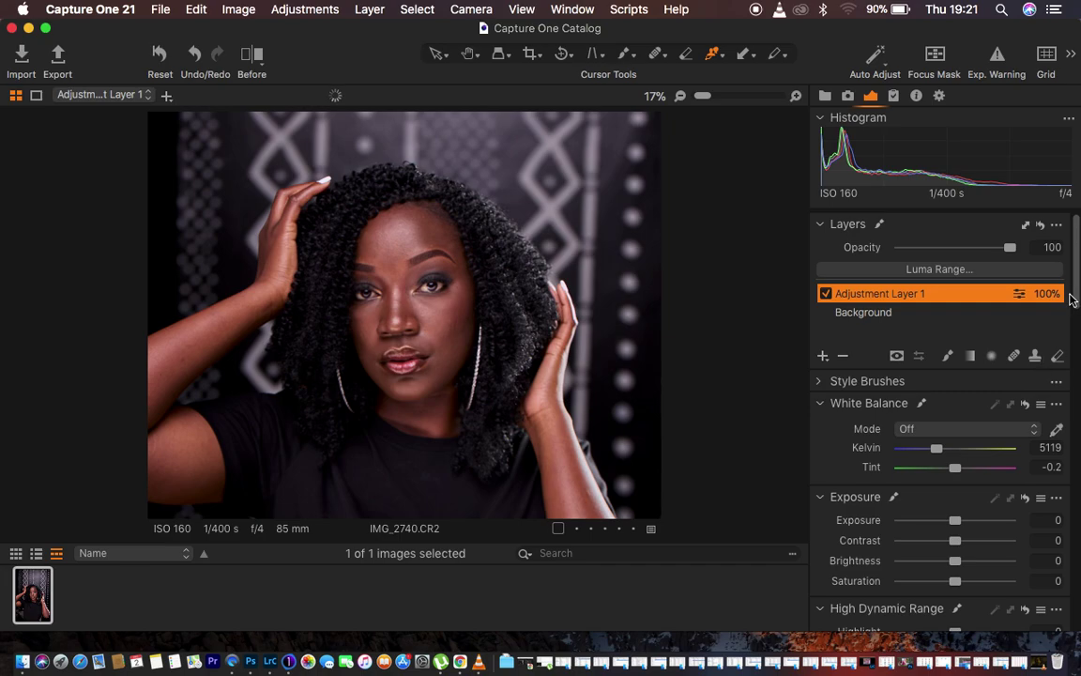
# - Sample the woman's facial skin color at the nose for the Color Editor's Skin Tone range on the adjustment layer
pyautogui.moveTo(1076, 300); pyautogui.dragTo(1077, 459)
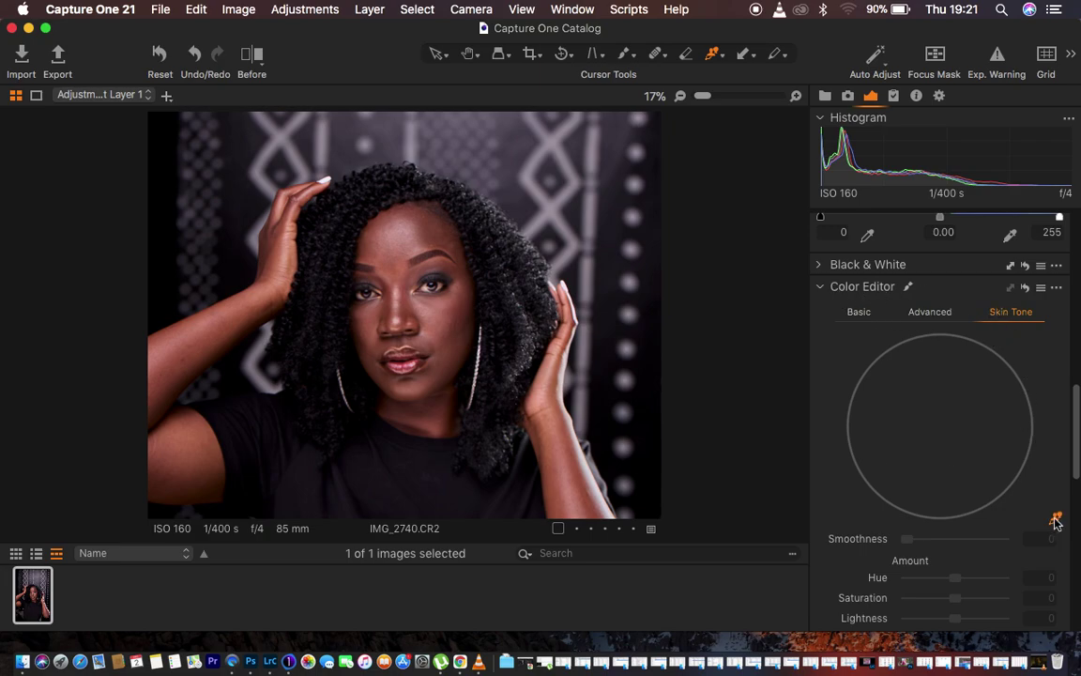
pyautogui.press('super+equal')
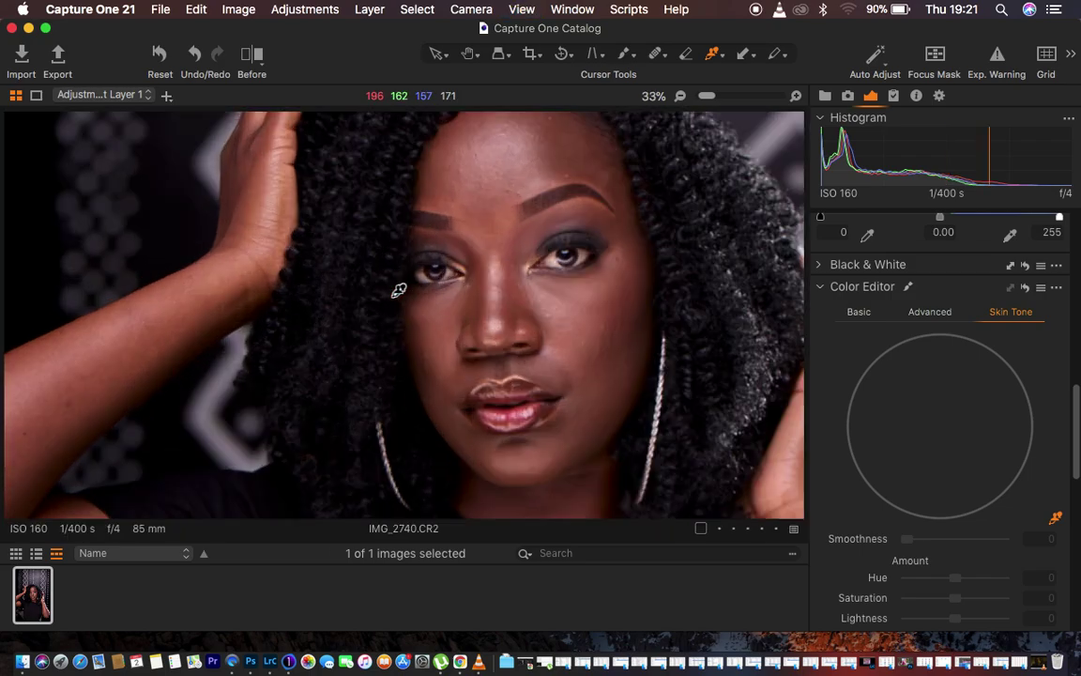
pyautogui.press('super+equal')
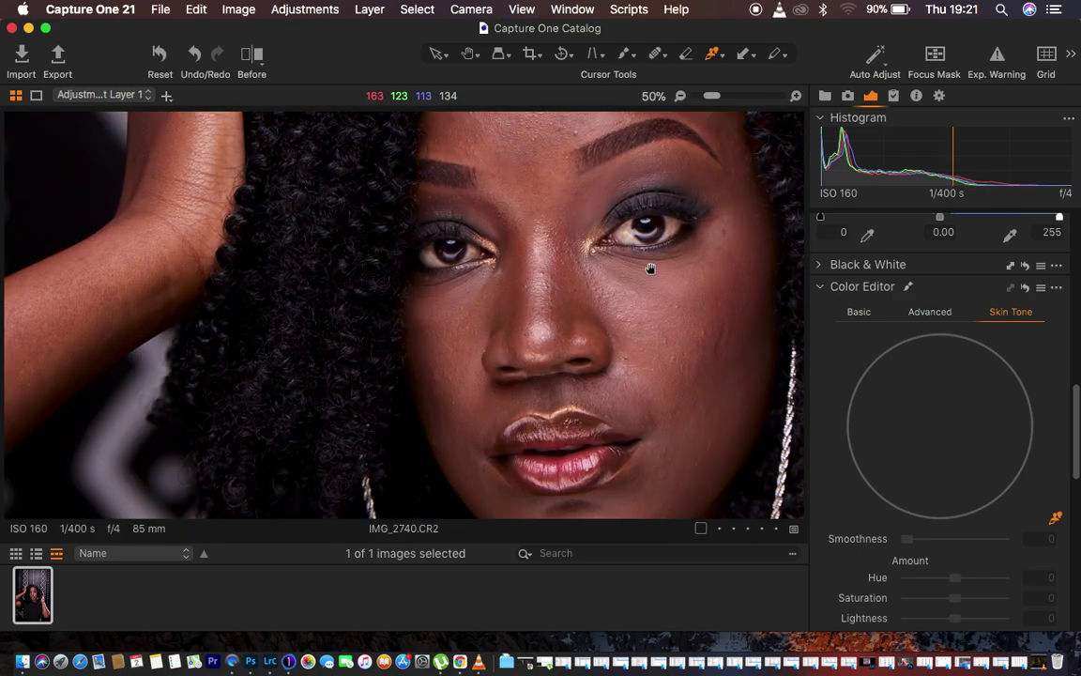
pyautogui.click(569, 311)
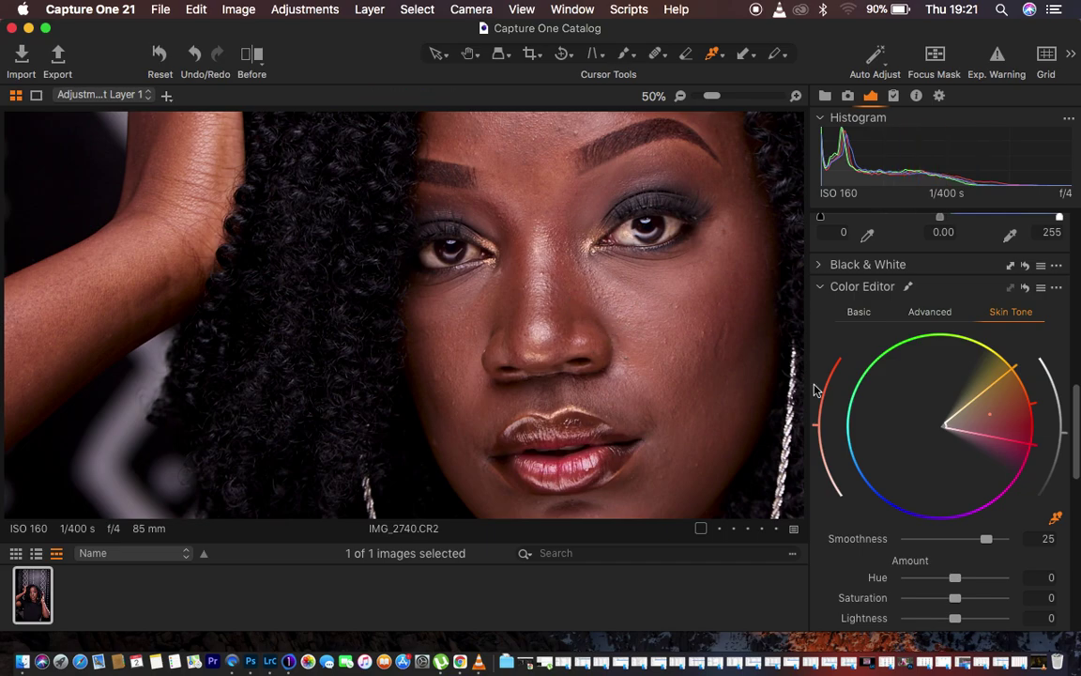
# - Even out the sampled skin tone by setting its Uniformity Hue to 40.7 and Saturation to 5.7
pyautogui.press('super+0')
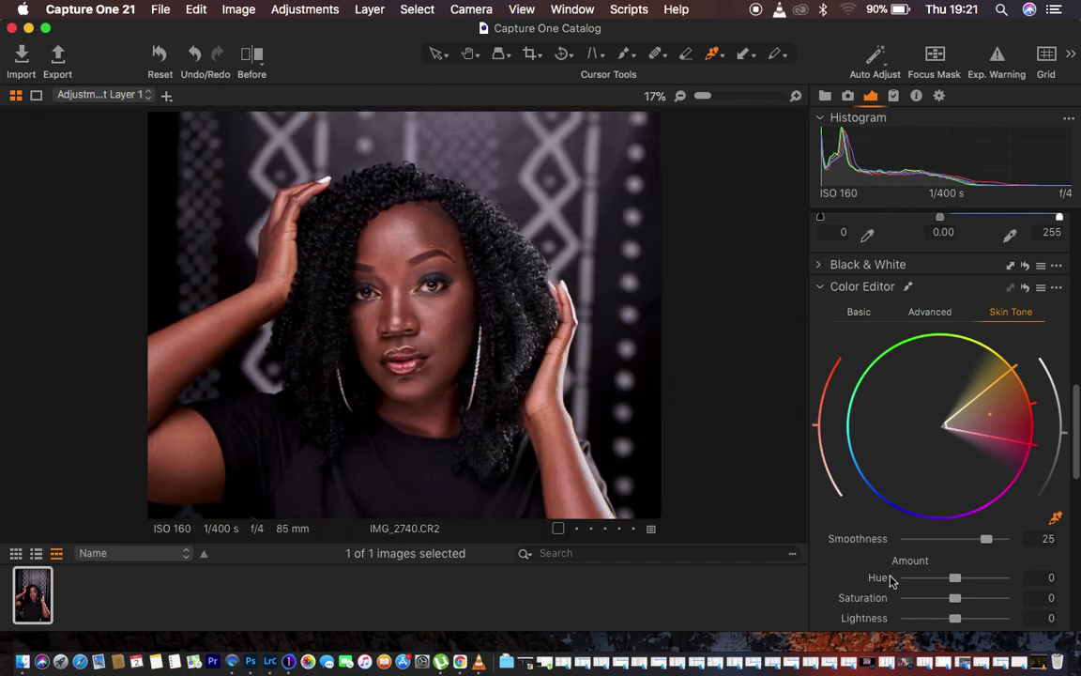
pyautogui.scroll(-5, 947, 573)
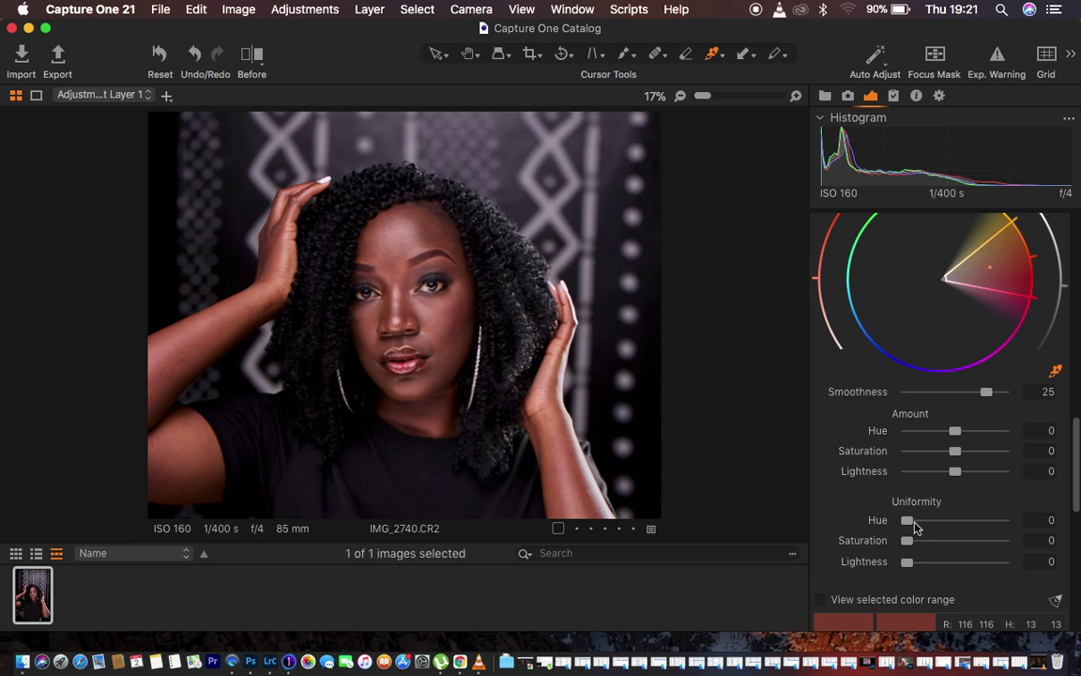
pyautogui.moveTo(911, 521)
pyautogui.mouseDown()
pyautogui.moveTo(951, 522)
pyautogui.moveTo(915, 541)
pyautogui.mouseUp()
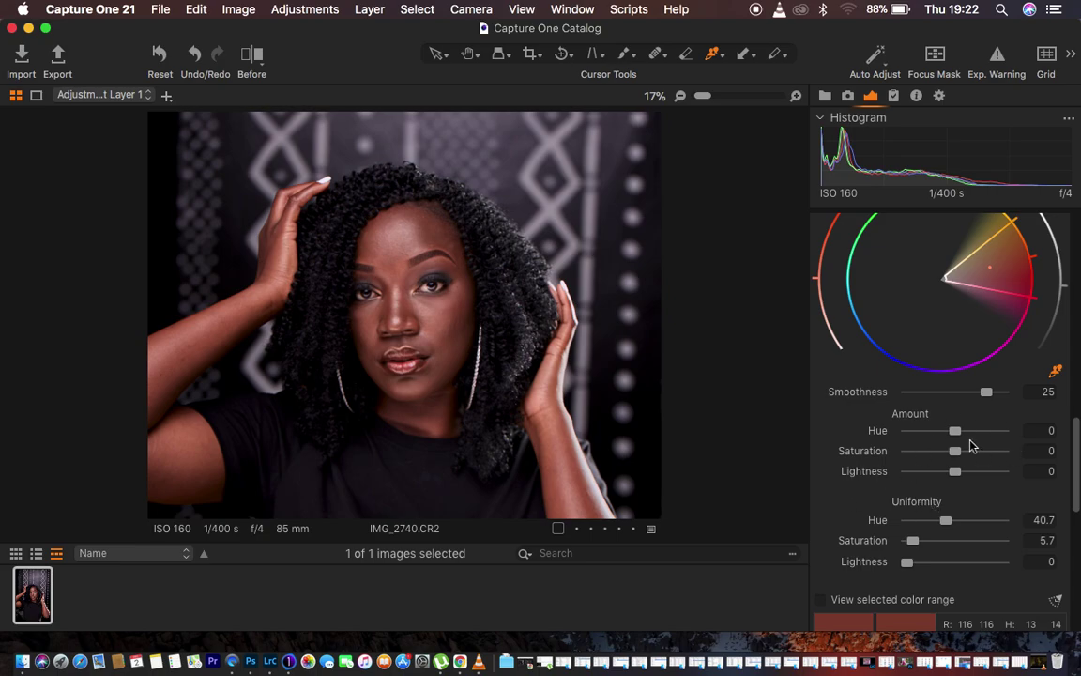
# - Compare the whole portrait before and after the edits with the split view, and turn the comparison off
pyautogui.scroll(10, 976, 387)
pyautogui.scroll(10, 976, 388)
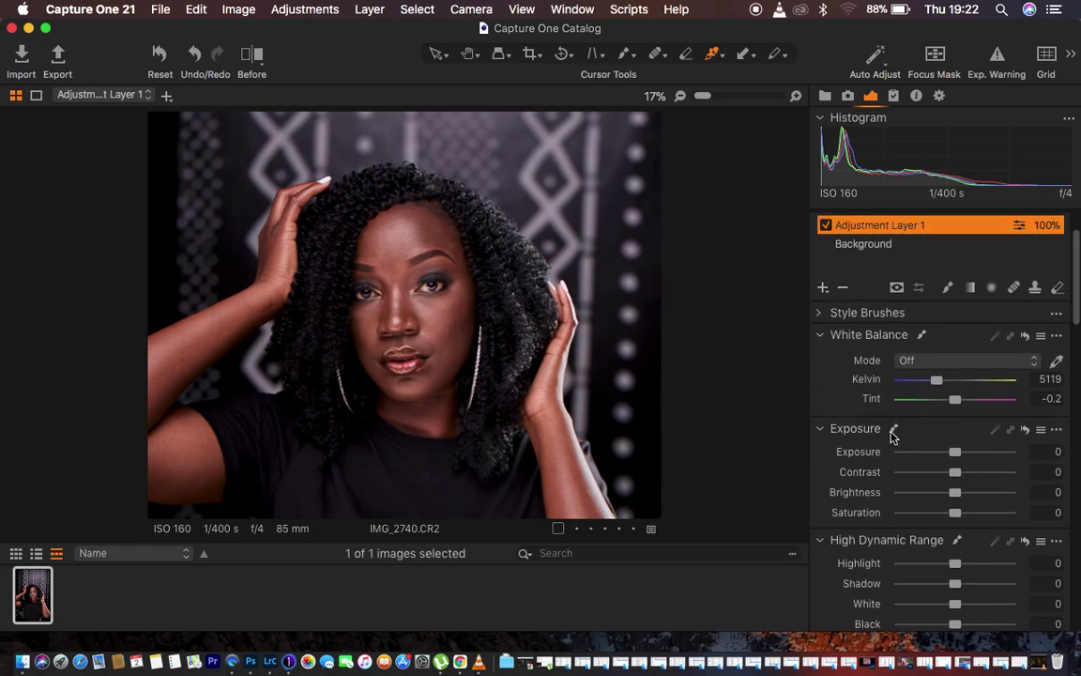
pyautogui.press('super+0')
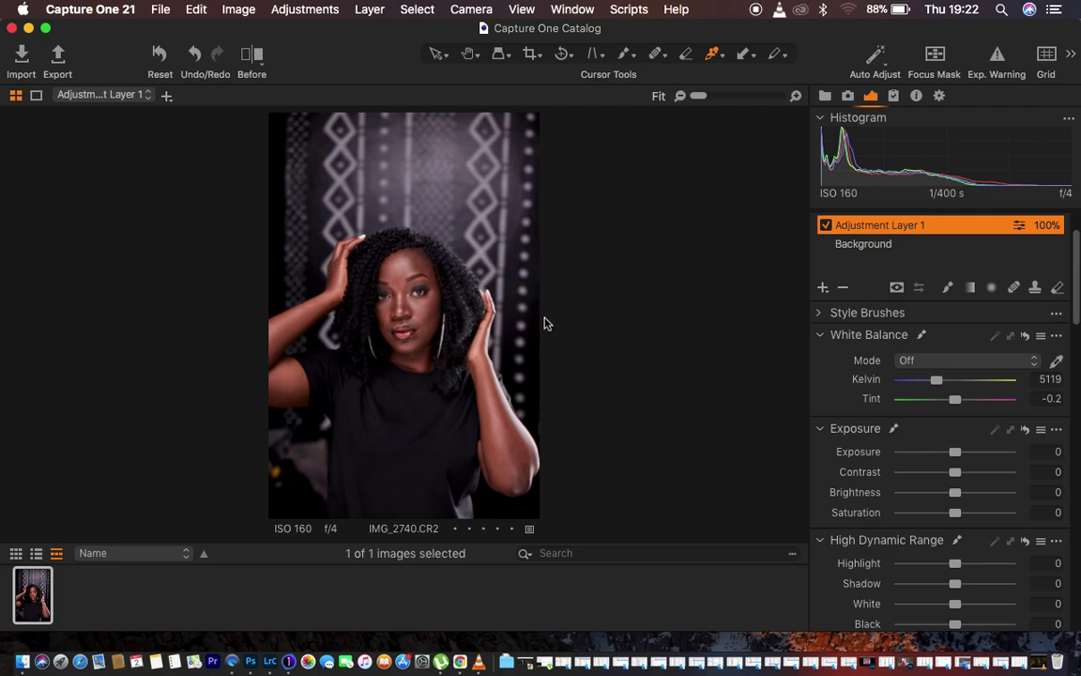
pyautogui.click(251, 55)
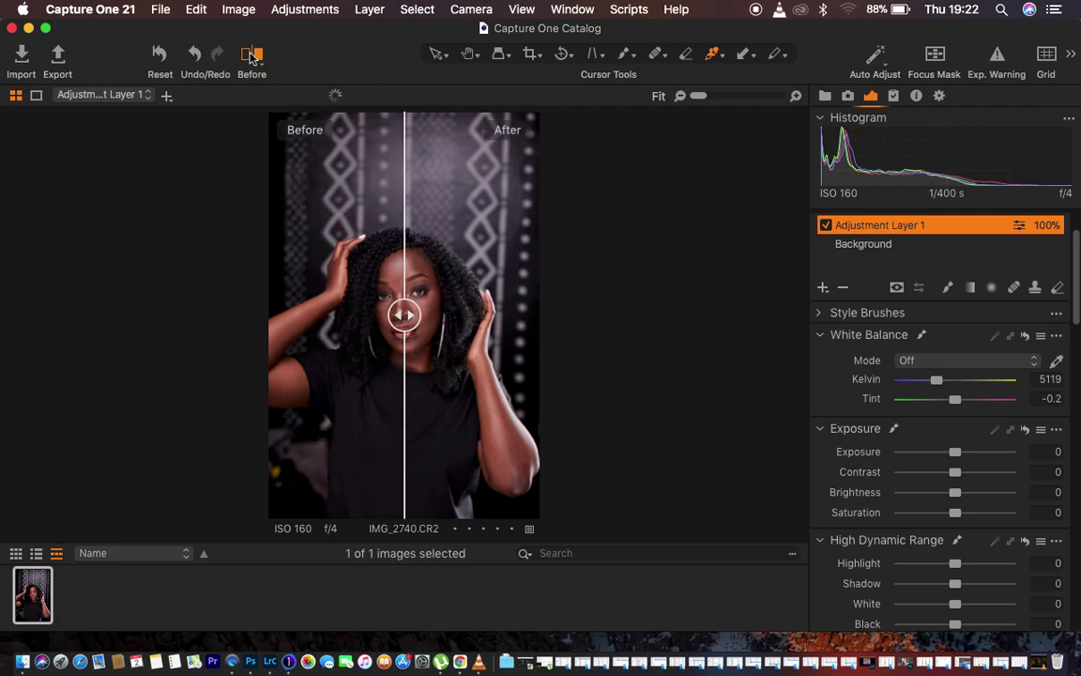
pyautogui.moveTo(402, 315); pyautogui.dragTo(257, 309)
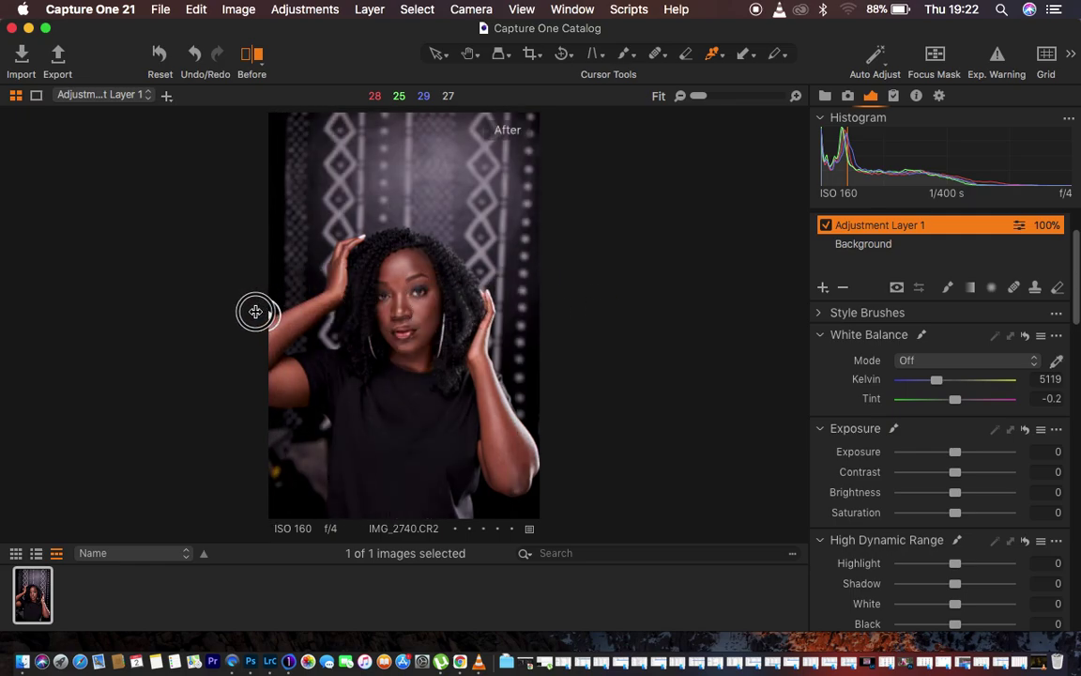
pyautogui.click(260, 54)
# - Send the portrait to Adobe Photoshop 2020 for editing as a 16-bit TIFF variant
pyautogui.click(244, 16)
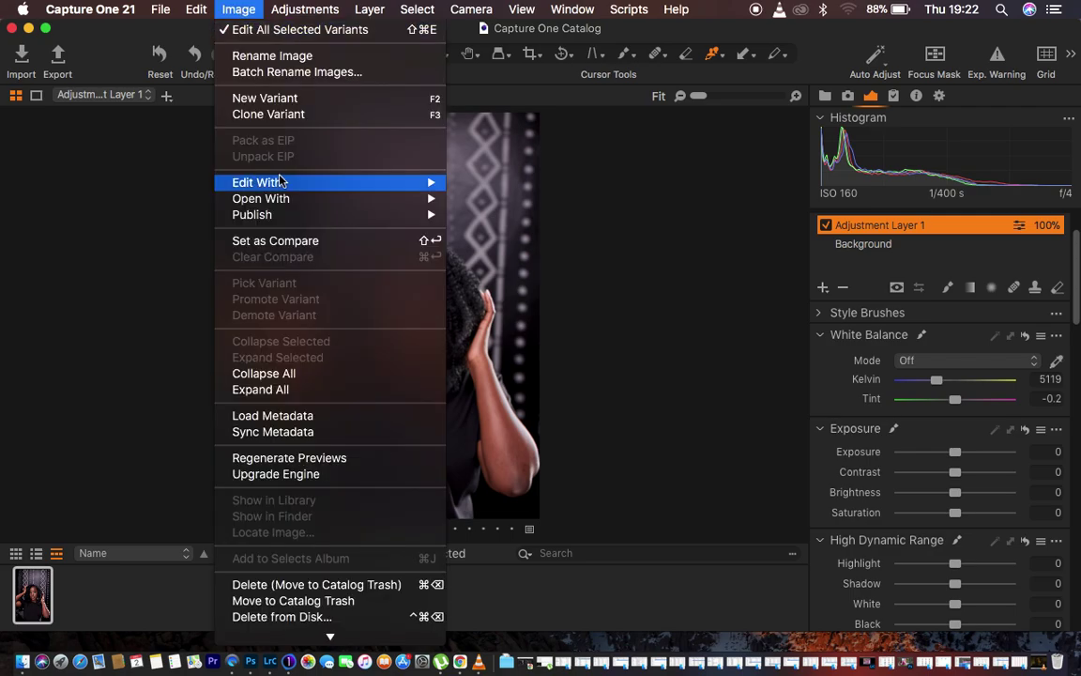
pyautogui.moveTo(324, 184)
pyautogui.click(579, 185)
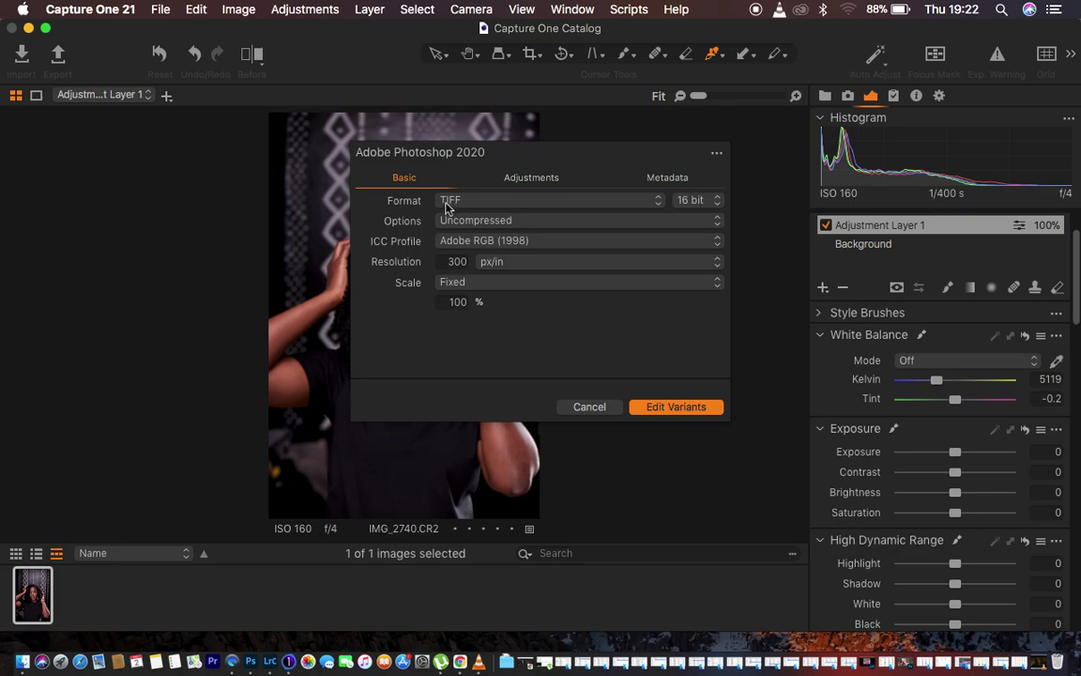
pyautogui.click(460, 201)
pyautogui.click(478, 202)
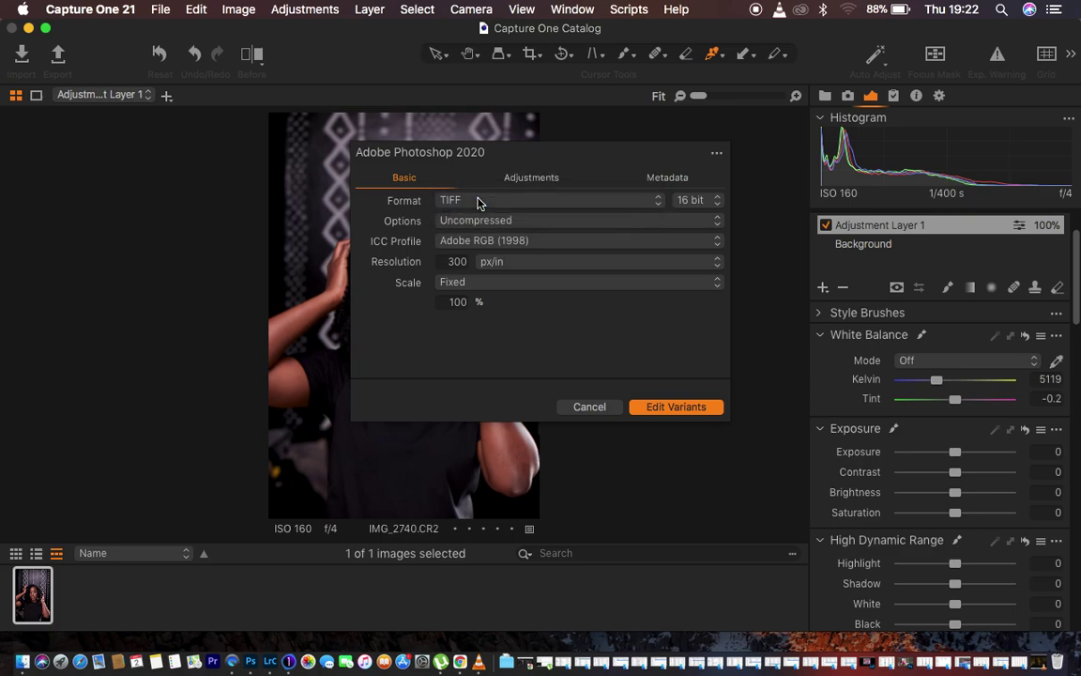
pyautogui.click(694, 204)
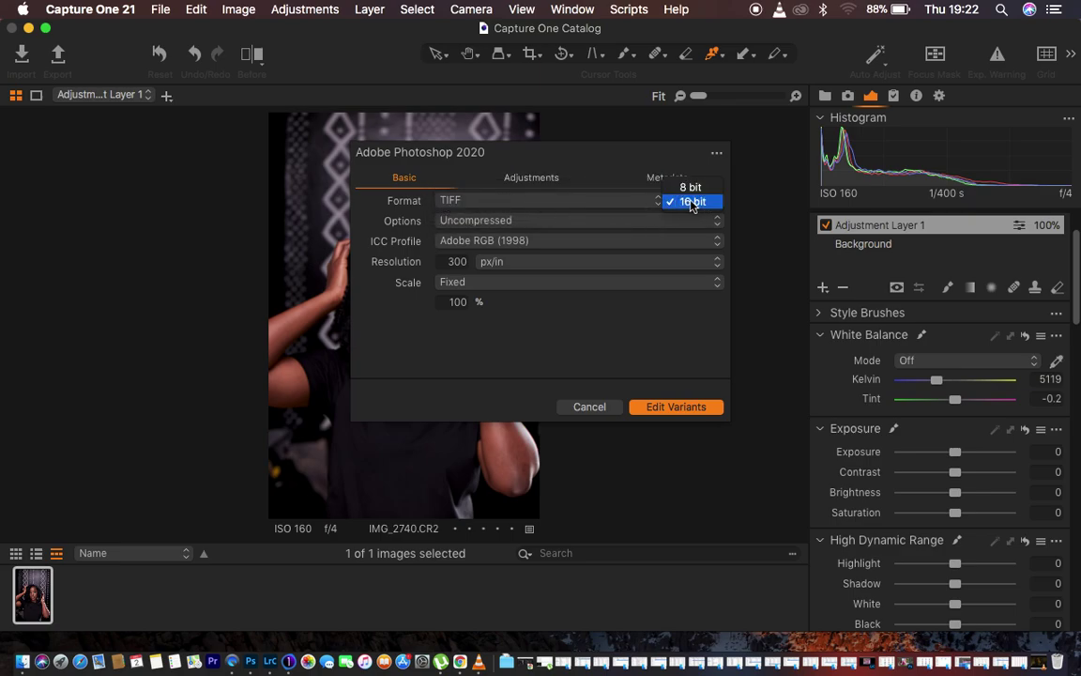
pyautogui.click(695, 202)
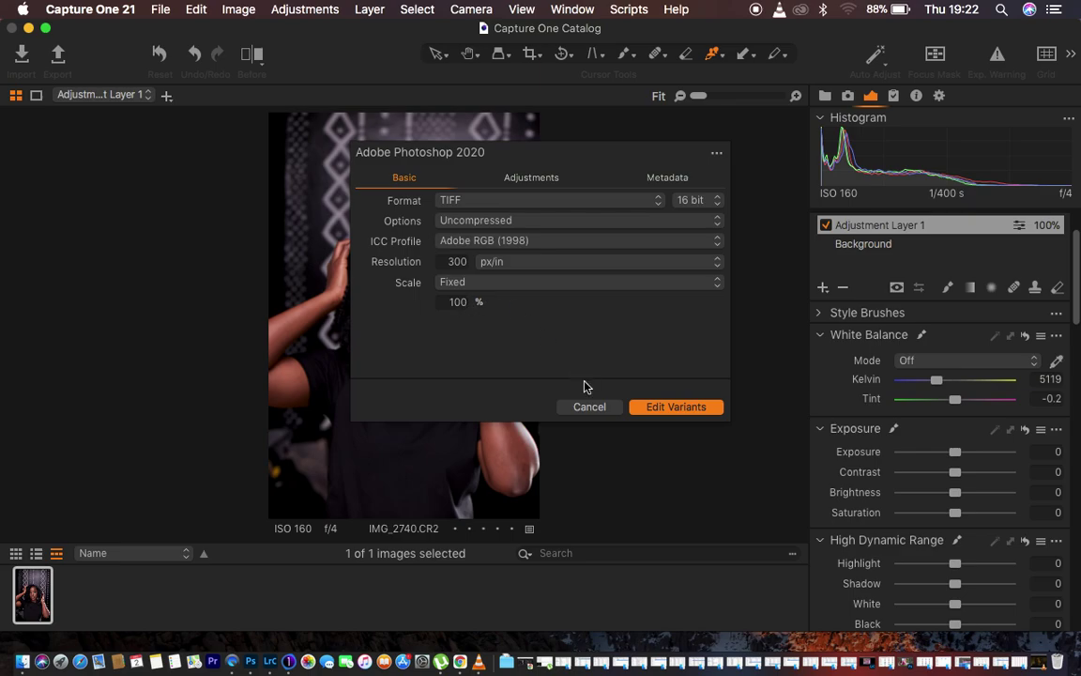
pyautogui.click(660, 406)
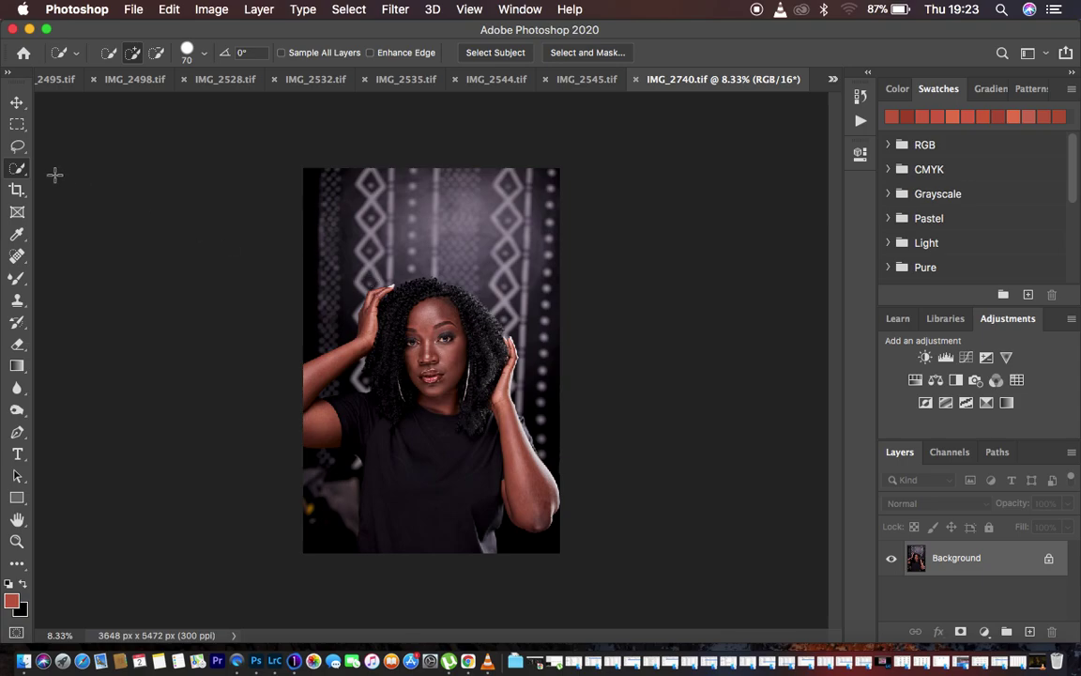
# - Crop the portrait to a 4:5 ratio closer around the woman, rotating it slightly, at about 2982 x 3728 px
pyautogui.click(17, 190)
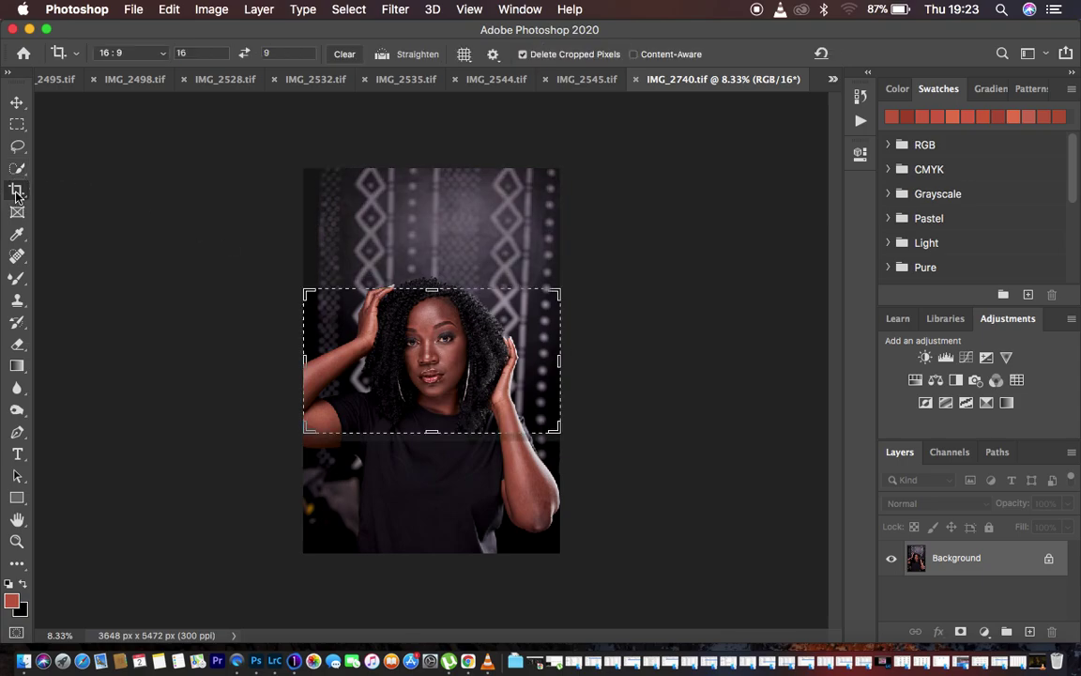
pyautogui.click(147, 49)
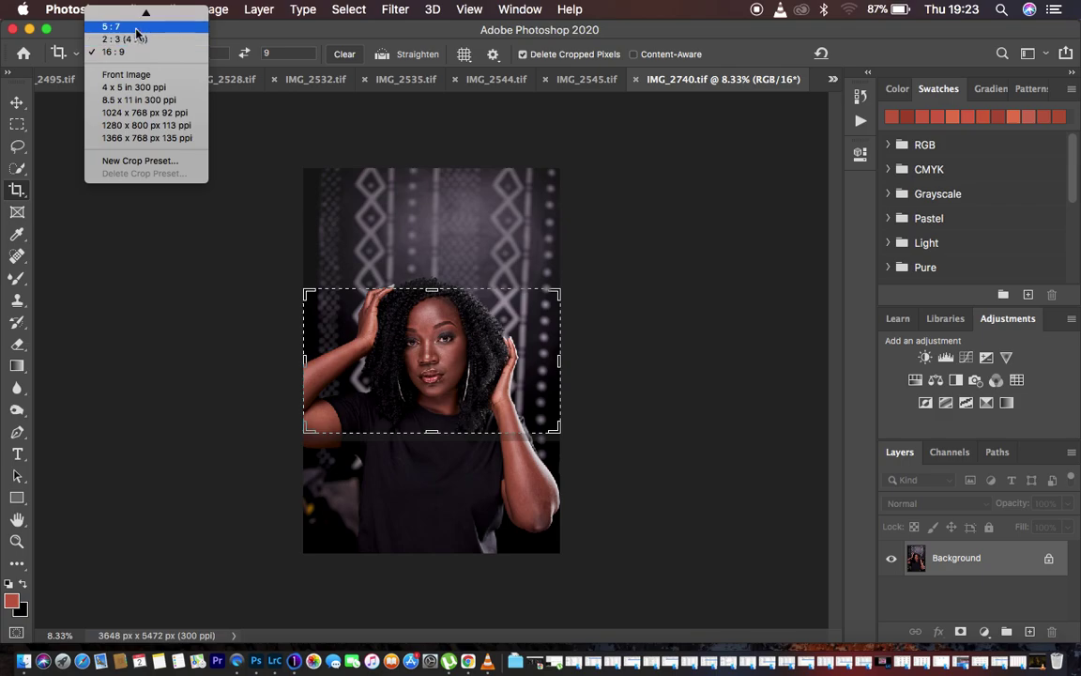
pyautogui.click(122, 69)
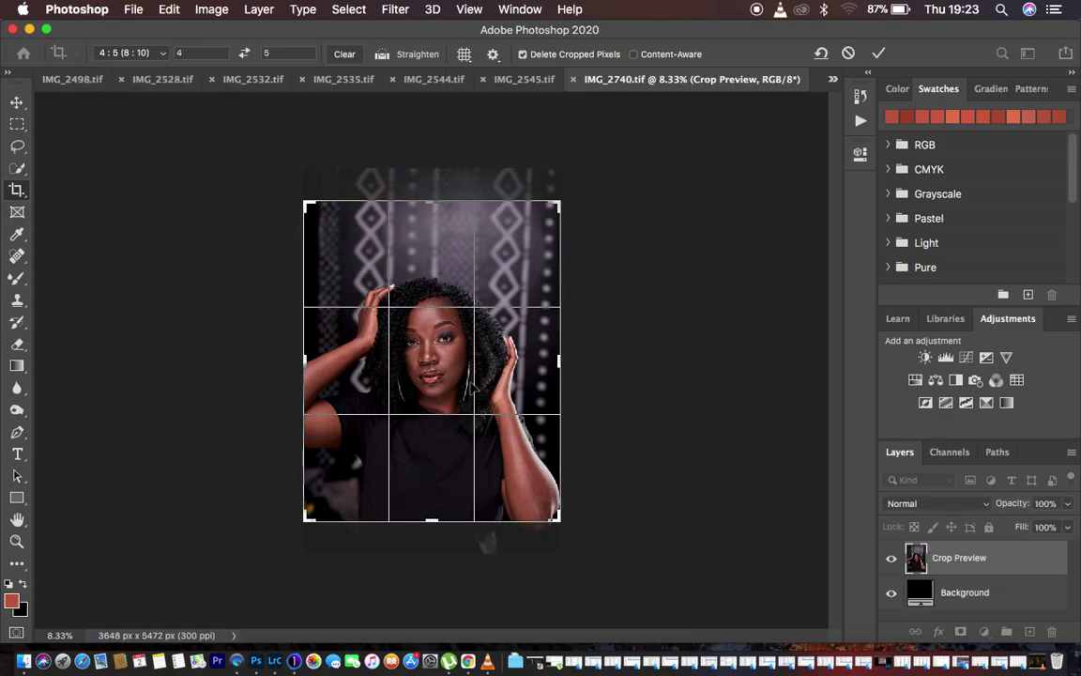
pyautogui.moveTo(460, 206); pyautogui.dragTo(460, 224)
pyautogui.moveTo(438, 281); pyautogui.dragTo(438, 308)
pyautogui.moveTo(537, 222); pyautogui.dragTo(536, 230)
pyautogui.moveTo(583, 191); pyautogui.dragTo(577, 174)
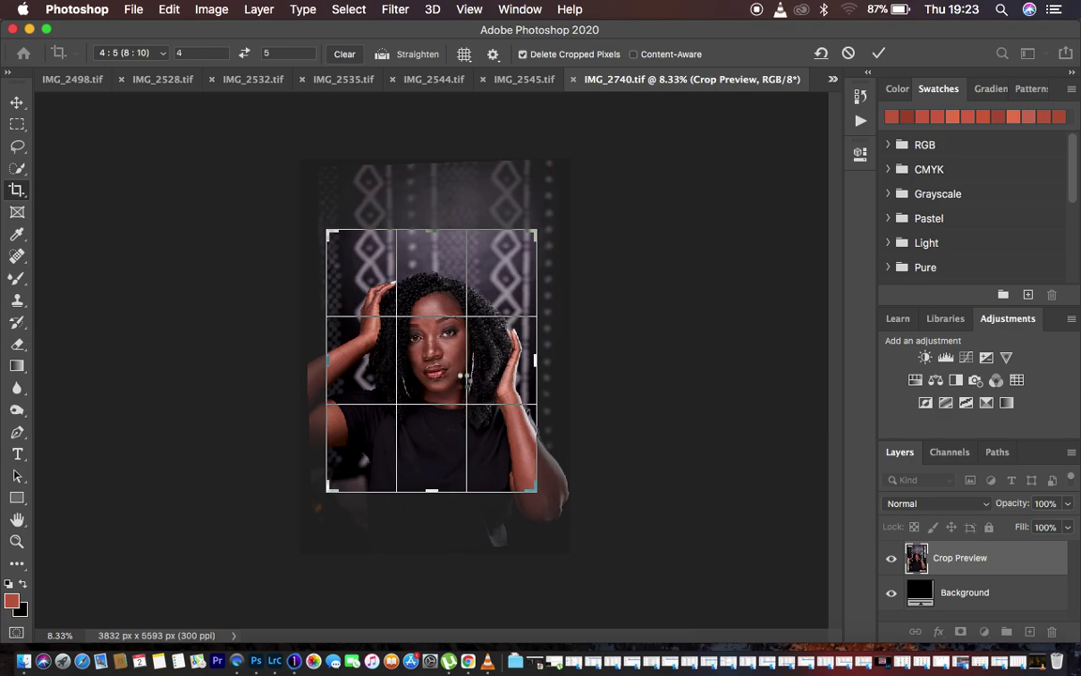
pyautogui.press('Return')
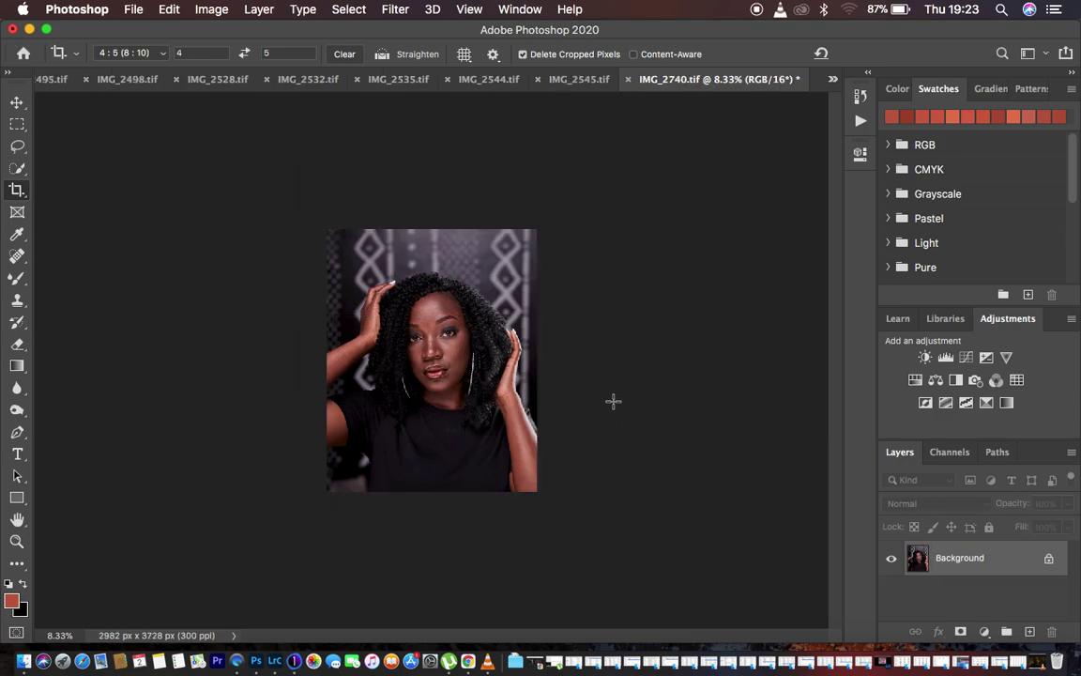
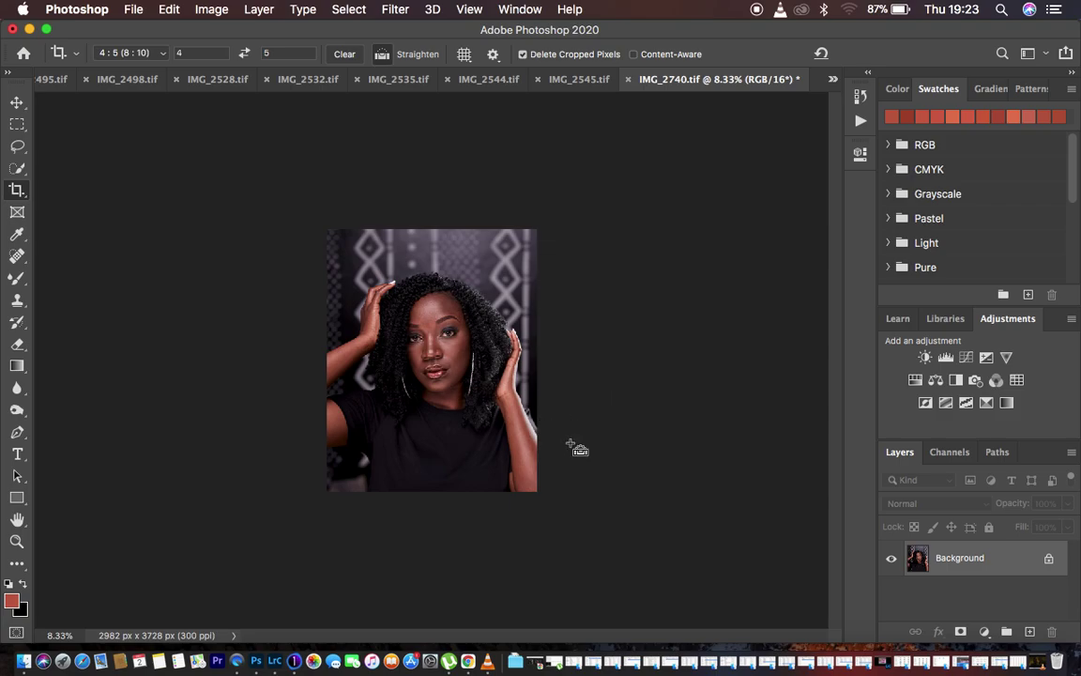
# - Examine the cropped portrait's face and skin up close, and return to the whole image
pyautogui.press('super+equal')
pyautogui.press('super+equal')
pyautogui.press('super+equal')
pyautogui.press('super+equal')
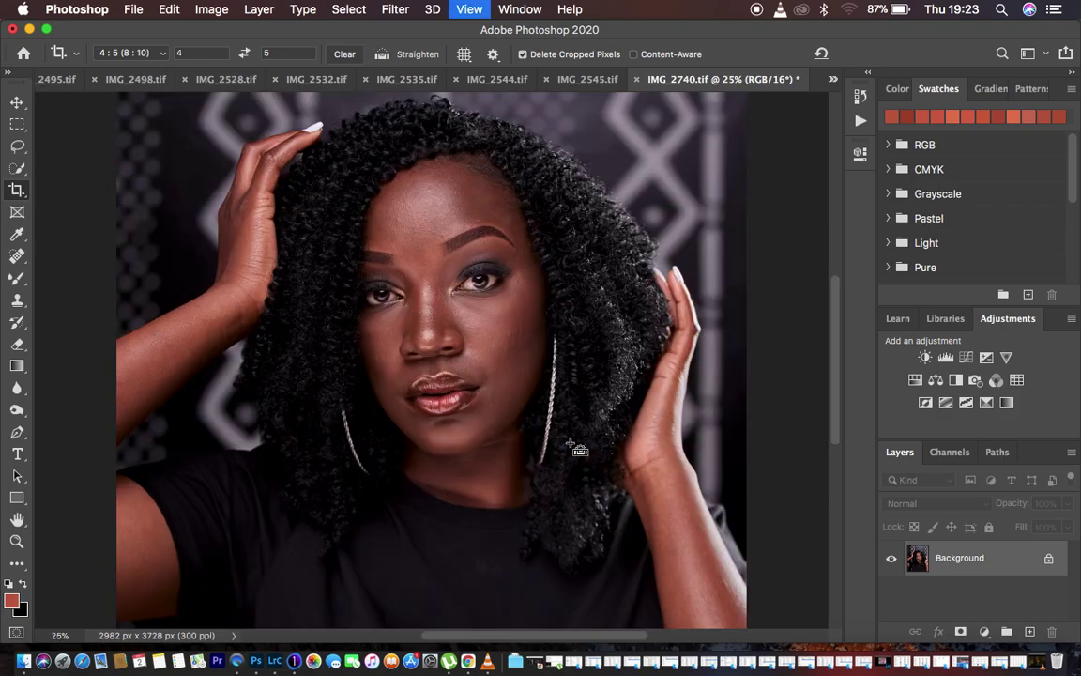
pyautogui.press('super+minus')
pyautogui.press('super+minus')
pyautogui.press('super+minus')
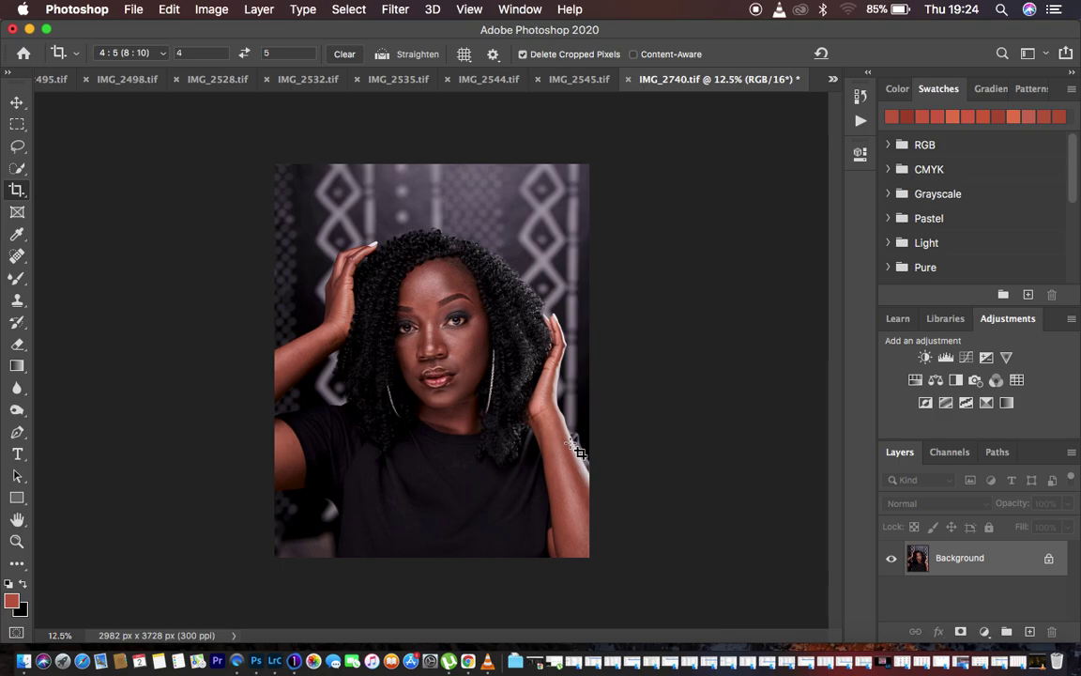
# - Run the FS 16 BIT frequency separation action from the Ronnix retouching set on the Background layer
pyautogui.click(860, 122)
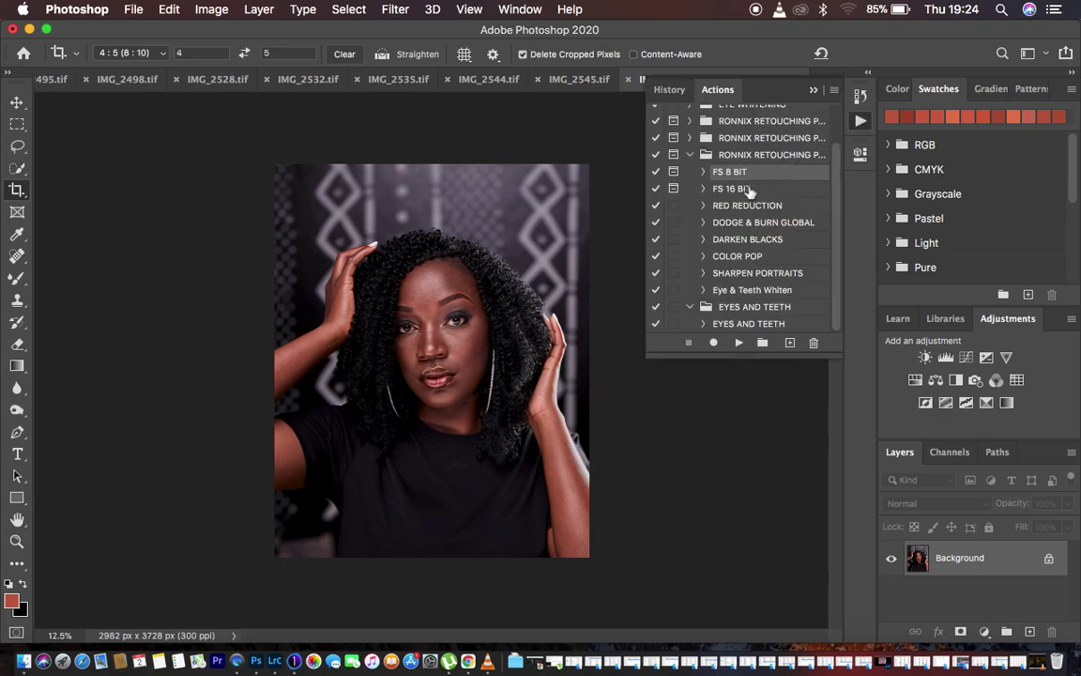
pyautogui.click(748, 191)
pyautogui.click(813, 92)
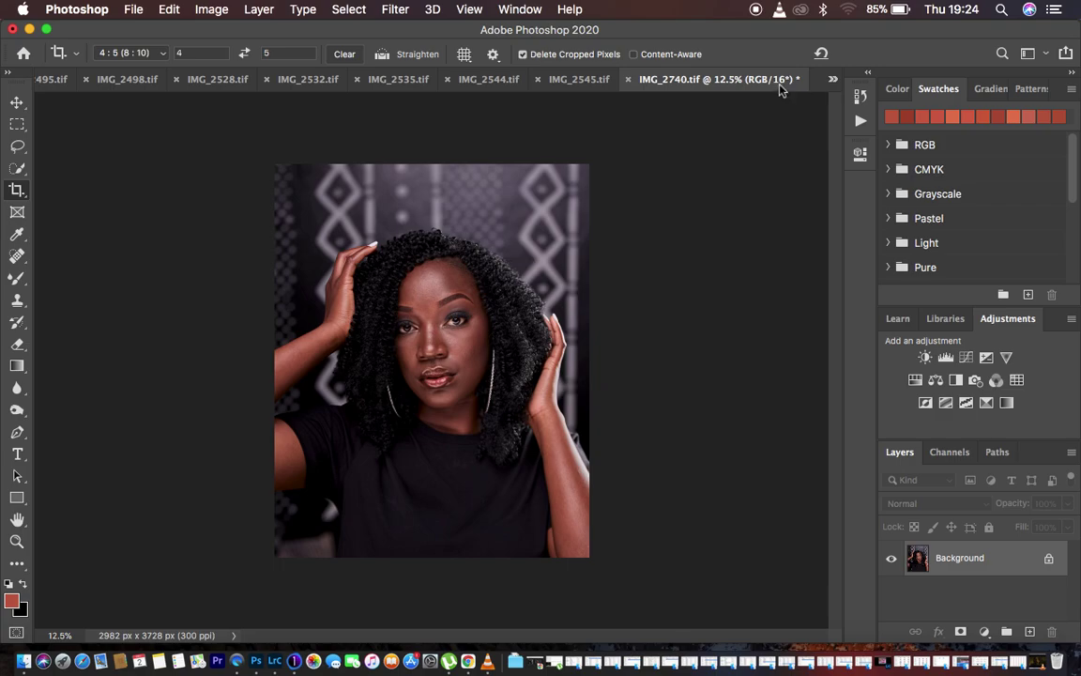
pyautogui.click(861, 122)
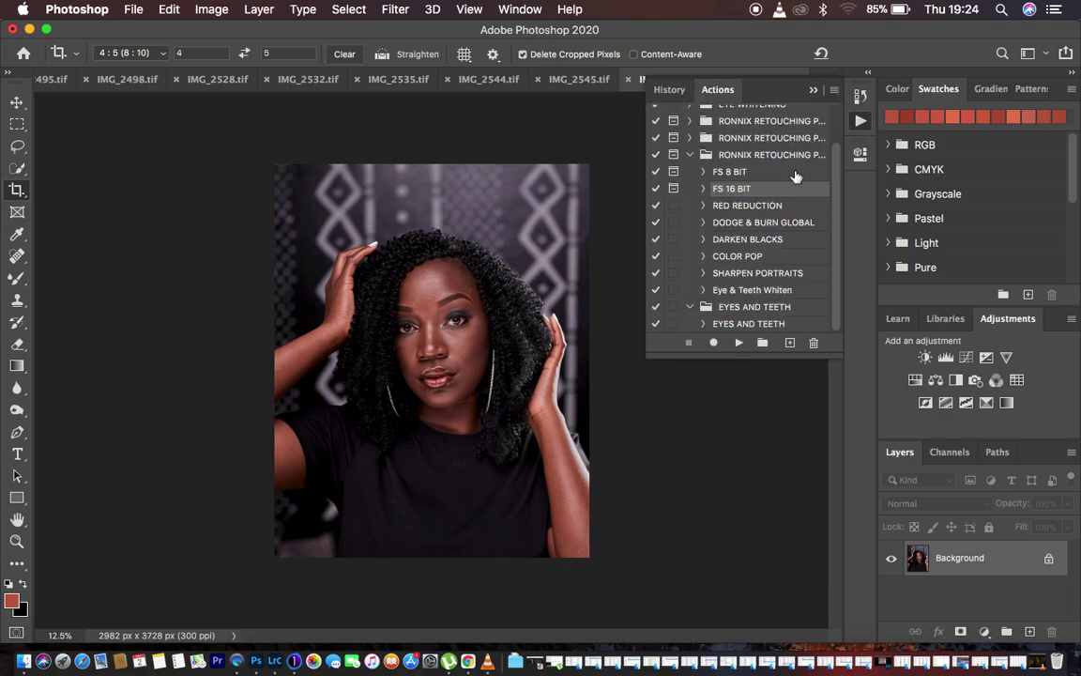
pyautogui.click(739, 344)
pyautogui.moveTo(735, 340); pyautogui.dragTo(626, 346)
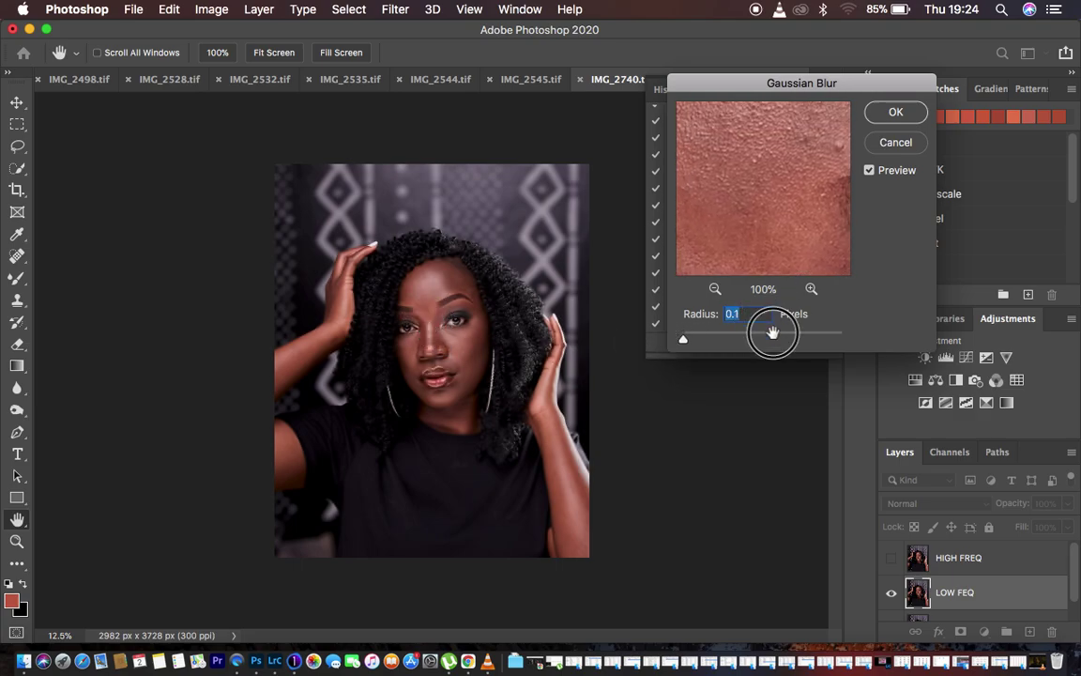
# - Apply a Gaussian Blur with a 7.0 pixel radius to the LOW FEQ layer, judging it on the eyes and nose
pyautogui.moveTo(756, 173); pyautogui.dragTo(754, 245)
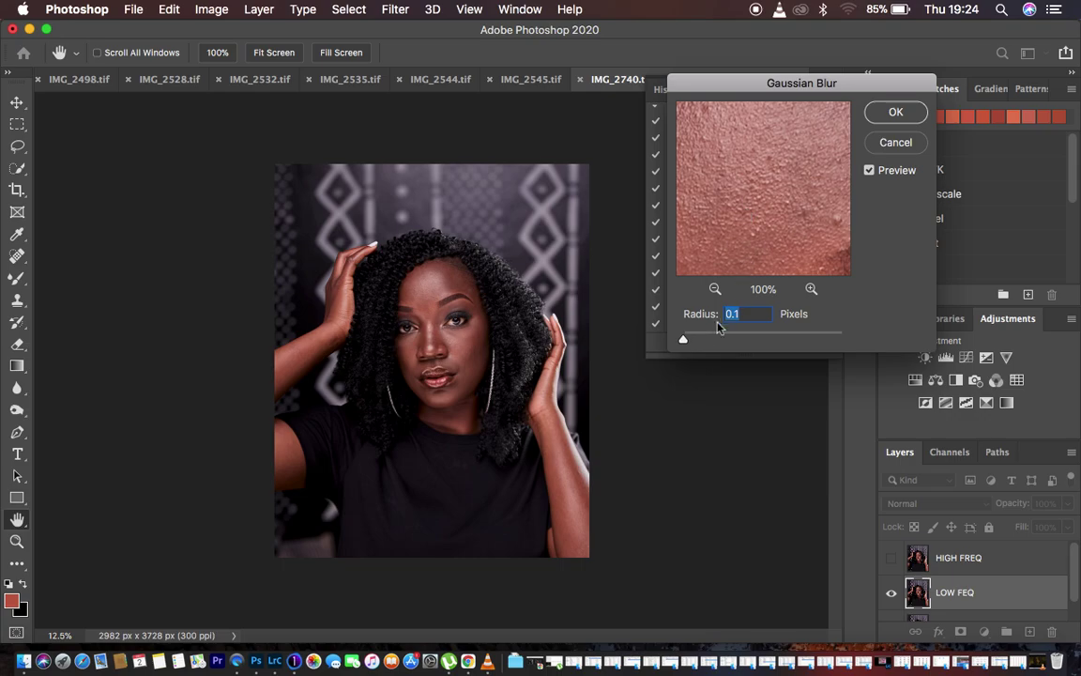
pyautogui.moveTo(763, 196); pyautogui.dragTo(751, 233)
pyautogui.click(715, 289)
pyautogui.click(715, 289)
pyautogui.moveTo(762, 224); pyautogui.dragTo(729, 144)
pyautogui.moveTo(743, 234); pyautogui.dragTo(744, 185)
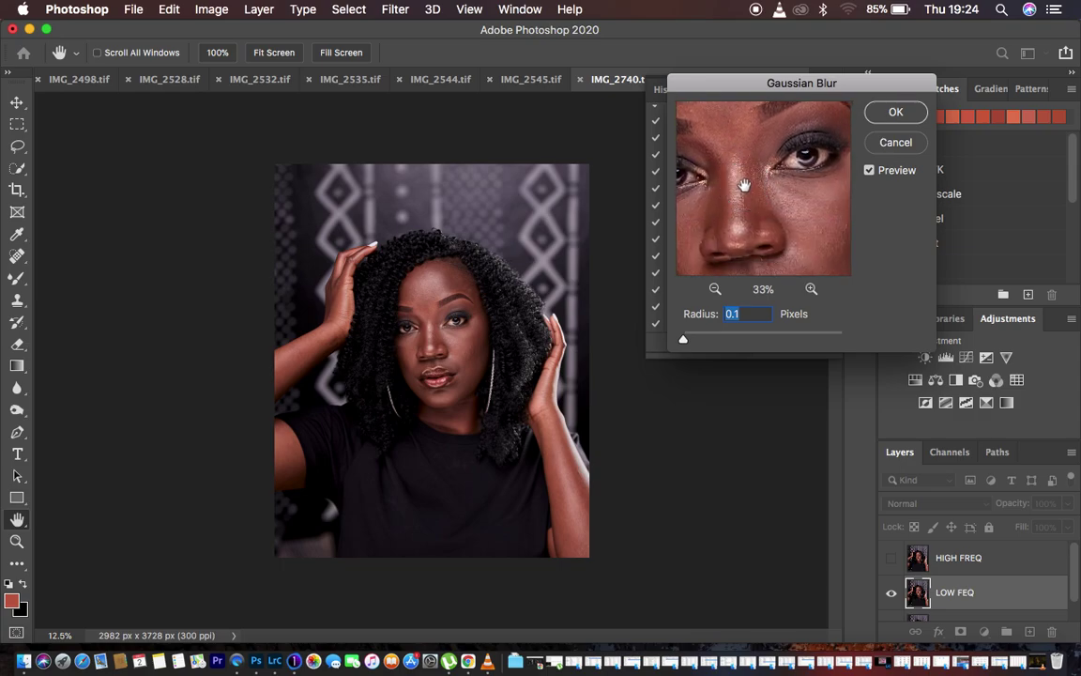
pyautogui.moveTo(688, 344); pyautogui.dragTo(735, 342)
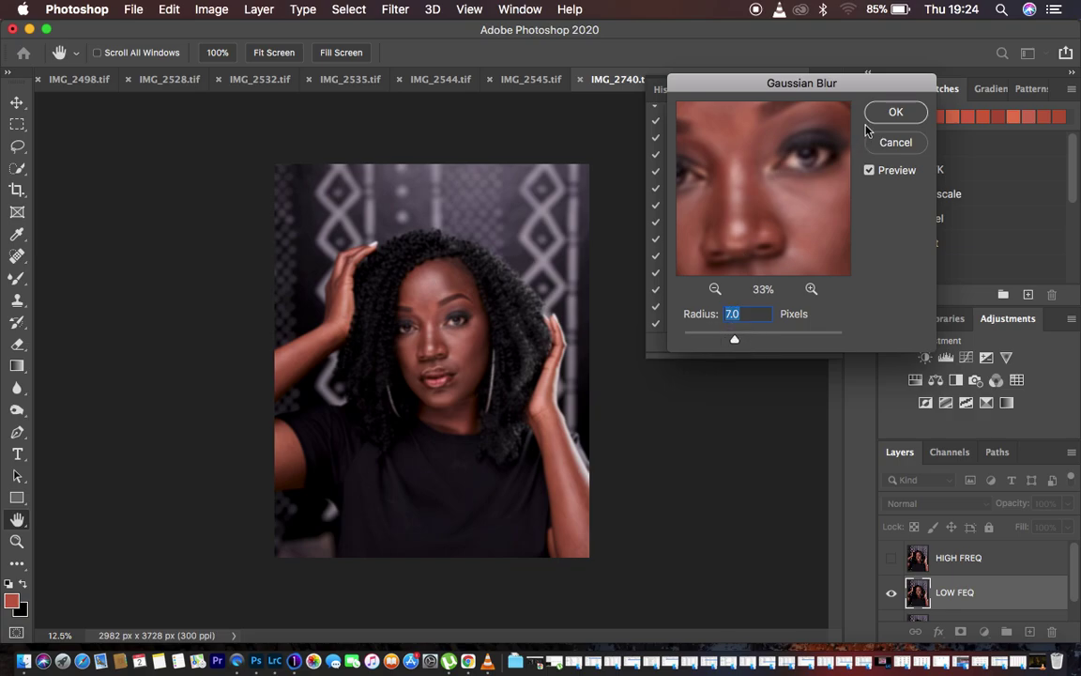
pyautogui.click(892, 114)
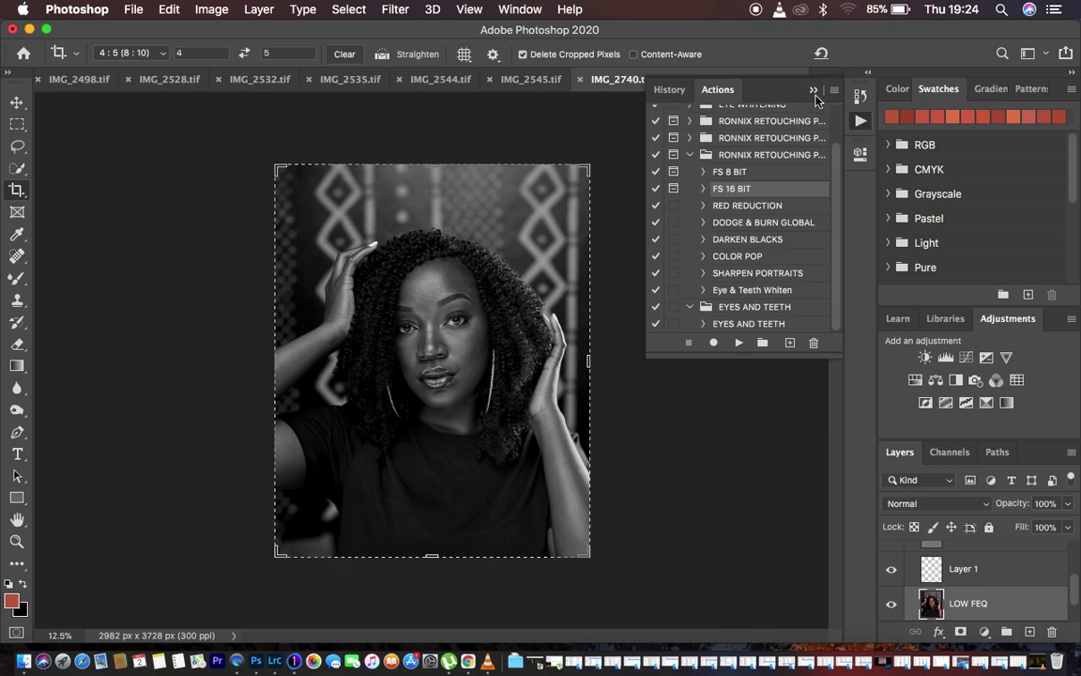
pyautogui.click(814, 91)
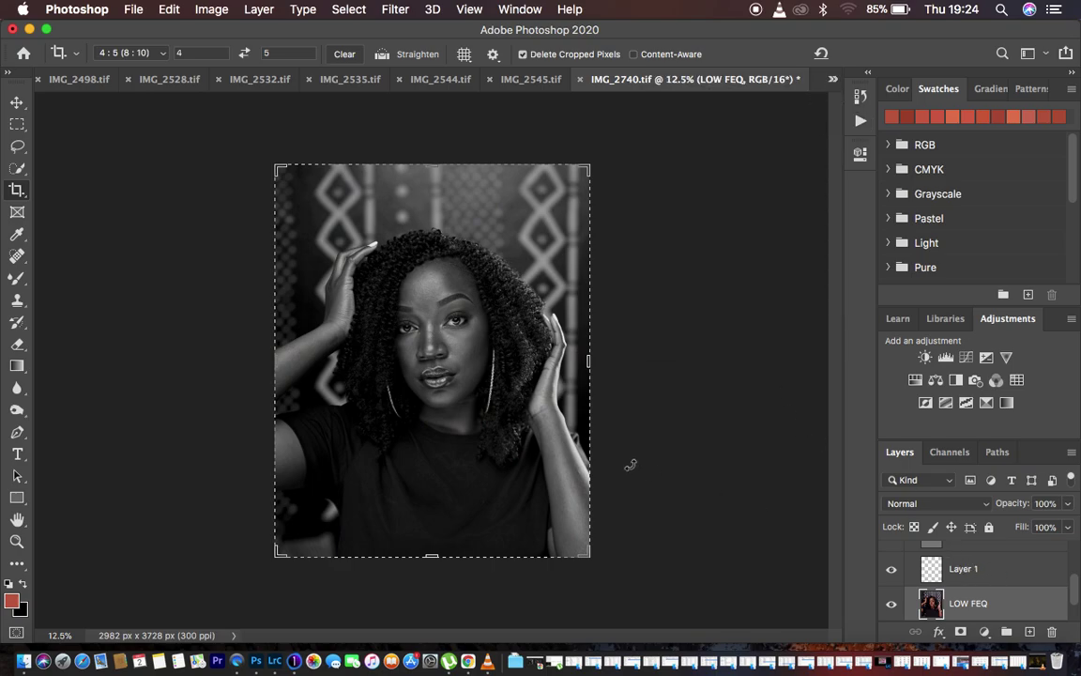
# - Hide the Black & White 1 and HIGH FREQ layers in the FREQ SEP 16 BIT group
pyautogui.click(18, 147)
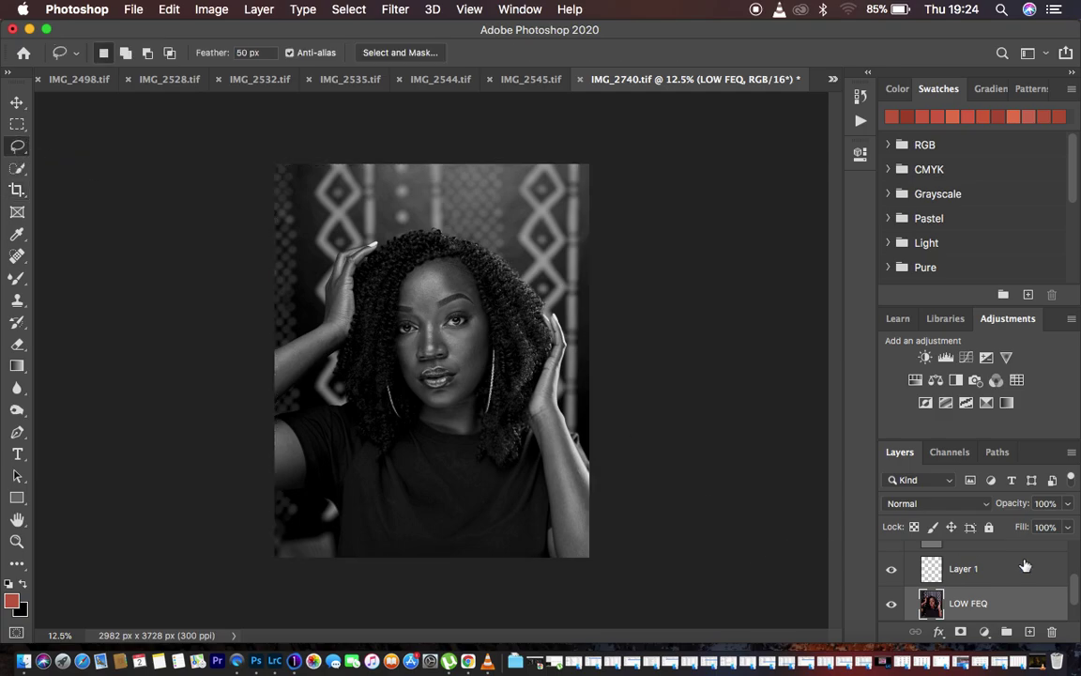
pyautogui.scroll(3, 999, 586)
pyautogui.scroll(-2, 998, 587)
pyautogui.scroll(2, 999, 585)
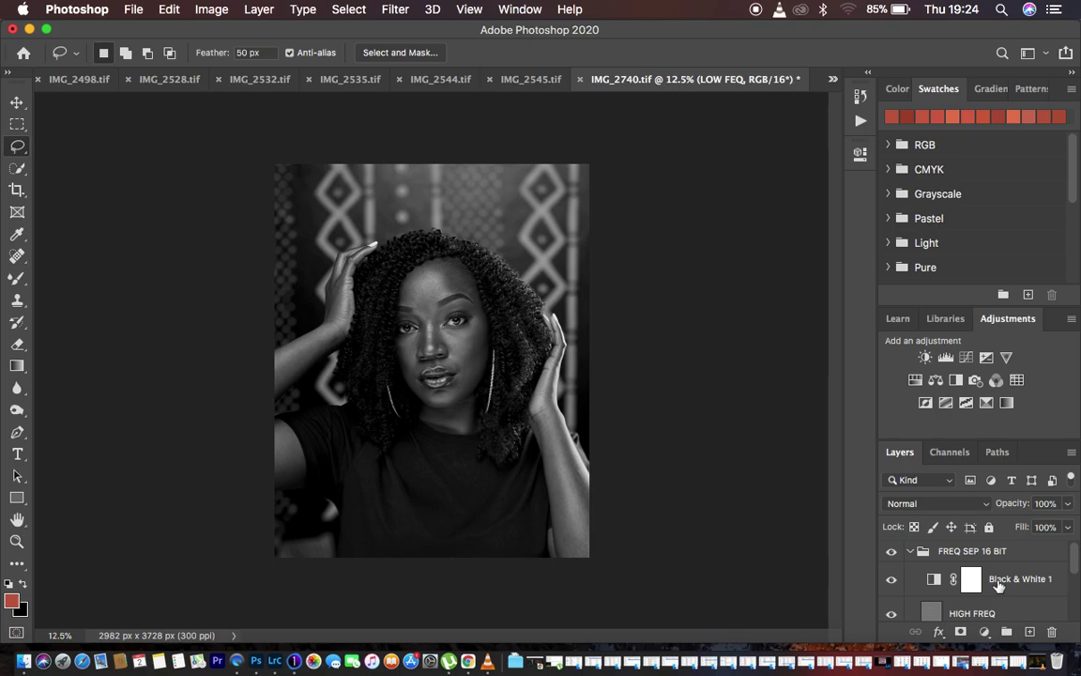
pyautogui.click(893, 581)
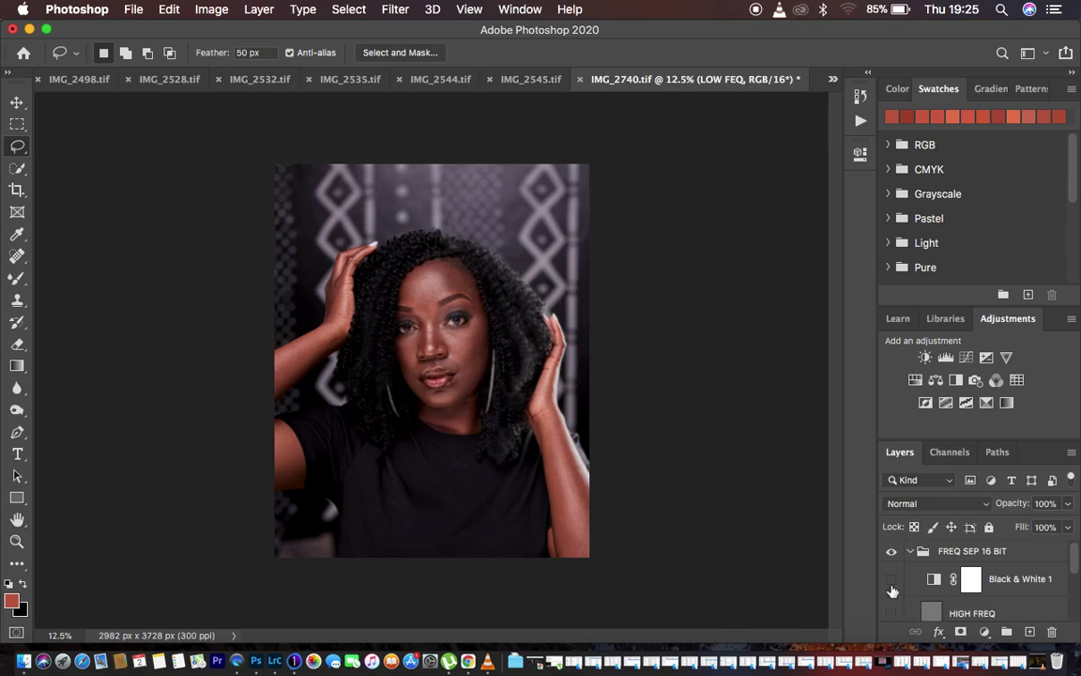
# - Ready the Mixer Brush with a clean, empty brush load that is cleaned after each stroke
pyautogui.click(18, 279)
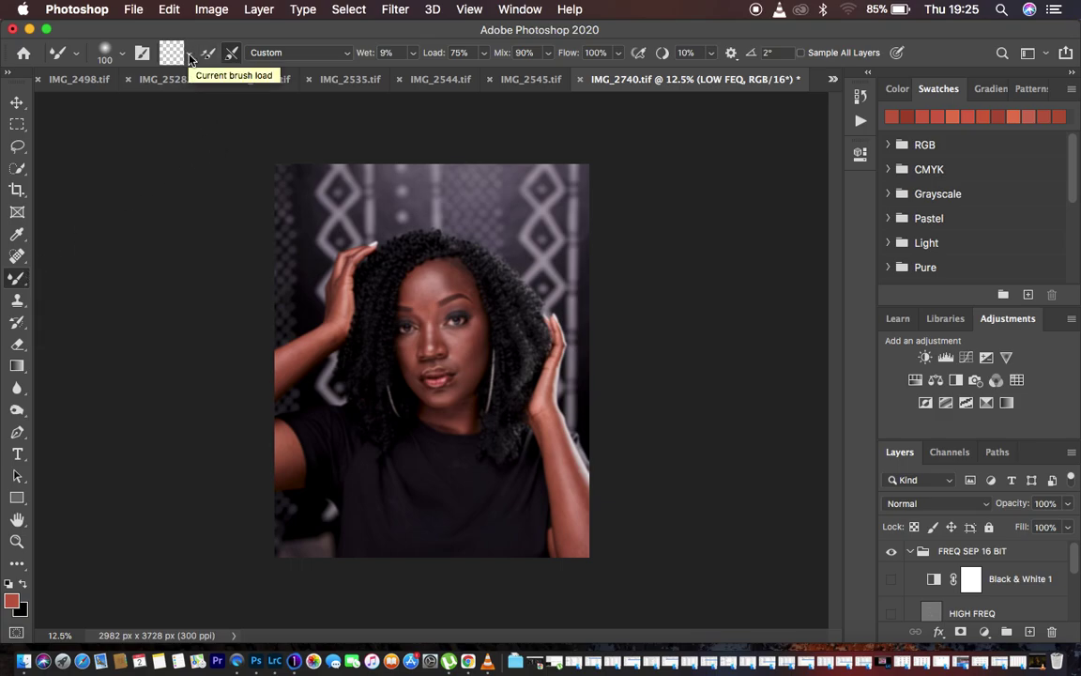
pyautogui.click(188, 54)
pyautogui.click(199, 84)
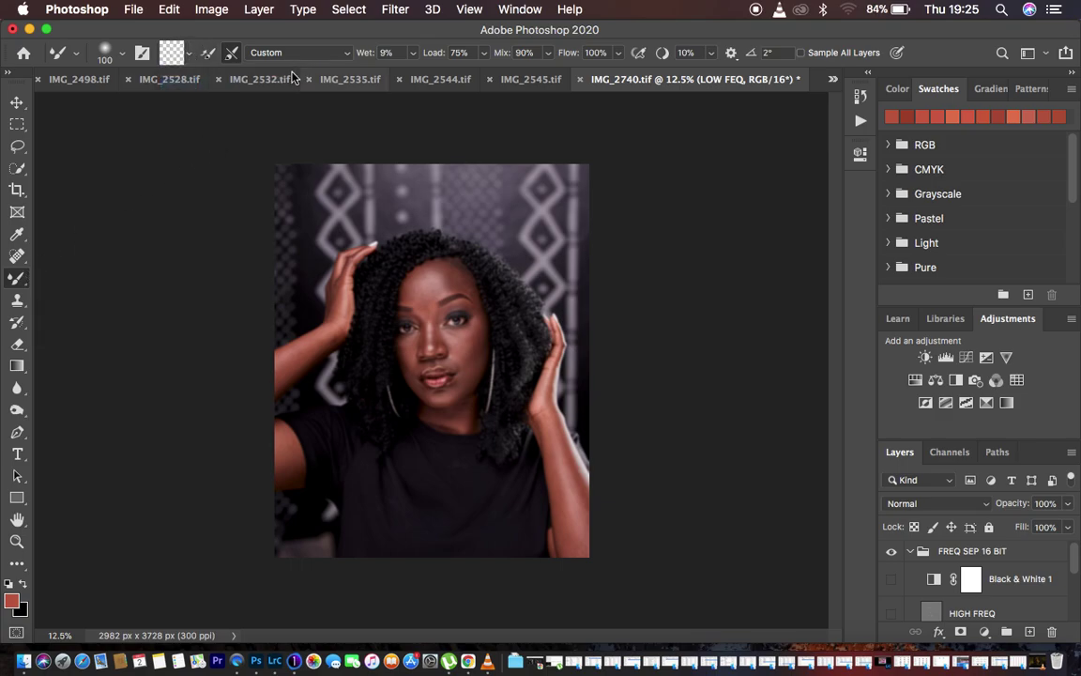
pyautogui.click(232, 54)
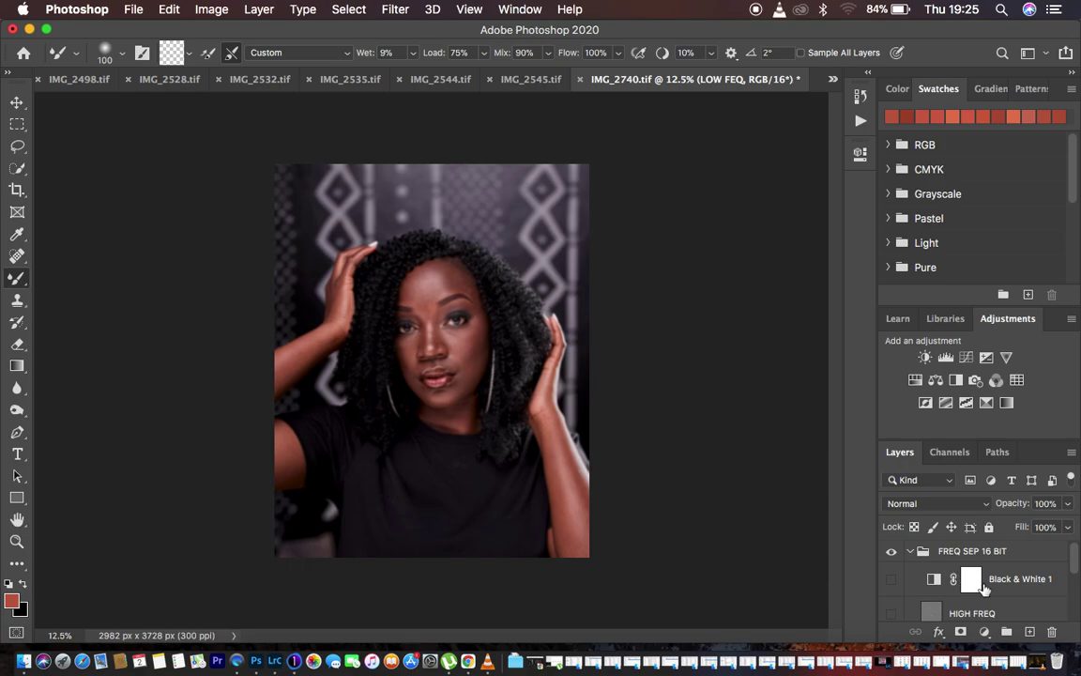
# - Blend the tones across the woman's forehead on the LOW FEQ layer with the Mixer Brush at size 175
pyautogui.scroll(-3, 984, 587)
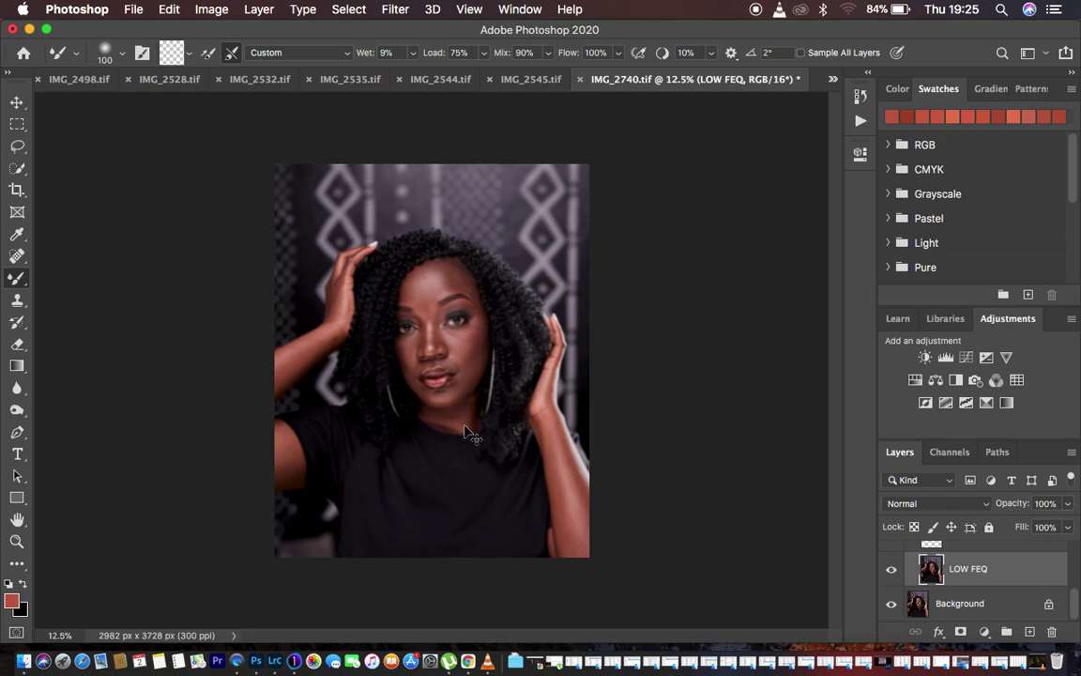
pyautogui.press('super+plus')
pyautogui.press('super+plus')
pyautogui.press('super+plus')
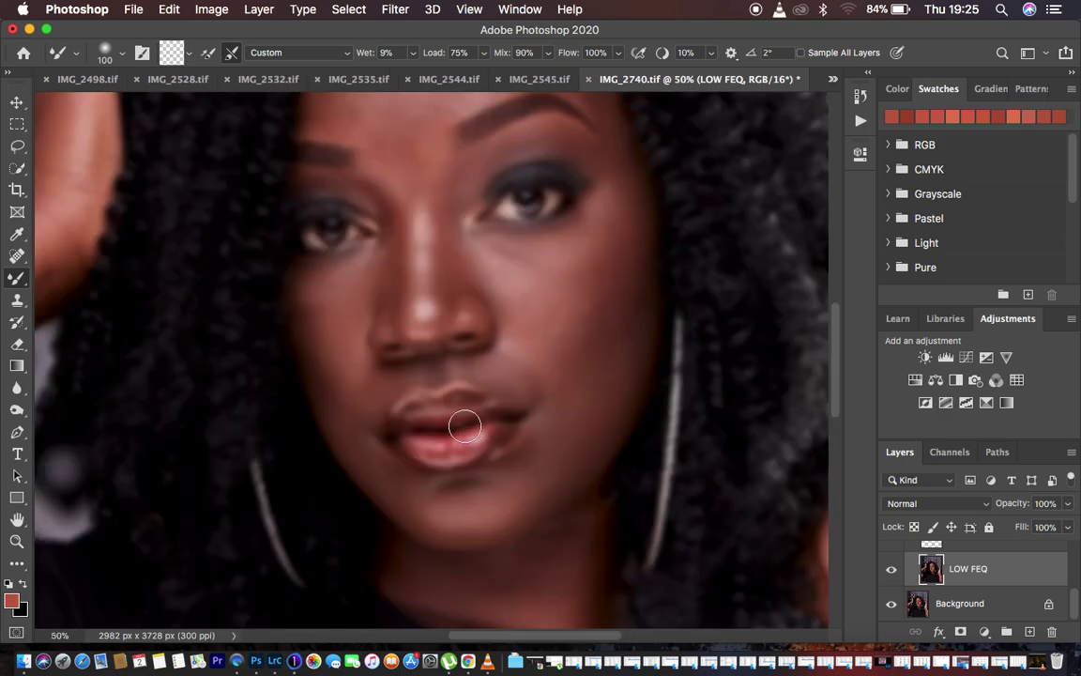
pyautogui.moveTo(840, 388); pyautogui.dragTo(837, 338)
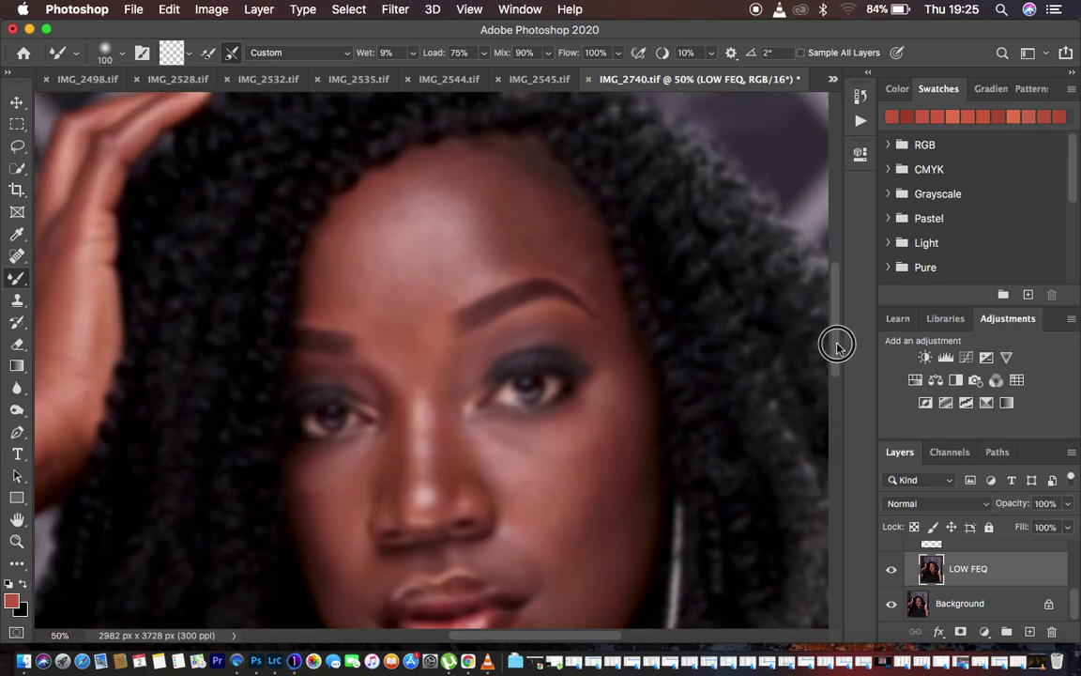
pyautogui.press(']')
pyautogui.press(']')
pyautogui.press(']')
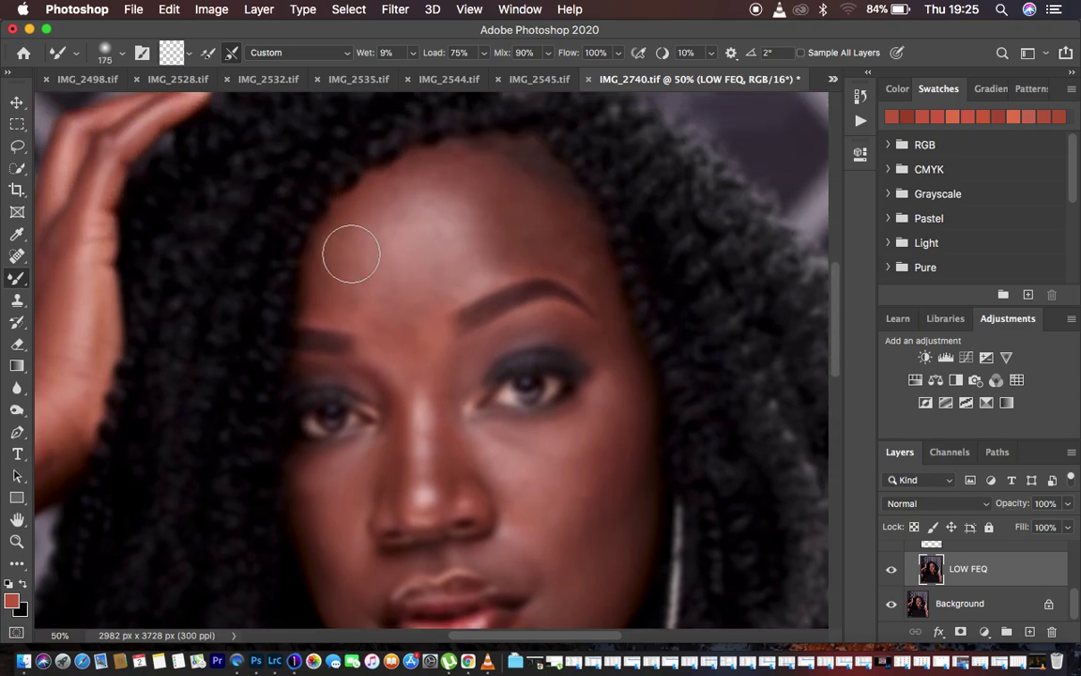
pyautogui.moveTo(347, 251)
pyautogui.mouseDown()
pyautogui.moveTo(344, 225)
pyautogui.moveTo(350, 284)
pyautogui.moveTo(343, 272)
pyautogui.moveTo(362, 212)
pyautogui.moveTo(352, 270)
pyautogui.moveTo(367, 301)
pyautogui.moveTo(369, 199)
pyautogui.moveTo(430, 175)
pyautogui.moveTo(500, 217)
pyautogui.moveTo(529, 217)
pyautogui.moveTo(519, 224)
pyautogui.moveTo(554, 234)
pyautogui.moveTo(577, 261)
pyautogui.moveTo(507, 233)
pyautogui.moveTo(495, 250)
pyautogui.moveTo(427, 177)
pyautogui.moveTo(398, 181)
pyautogui.moveTo(458, 218)
pyautogui.moveTo(427, 248)
pyautogui.moveTo(399, 248)
pyautogui.moveTo(486, 205)
pyautogui.moveTo(494, 229)
pyautogui.moveTo(478, 244)
pyautogui.moveTo(451, 239)
pyautogui.mouseUp()
pyautogui.moveTo(356, 280)
pyautogui.mouseDown()
pyautogui.moveTo(410, 305)
pyautogui.moveTo(405, 290)
pyautogui.moveTo(427, 282)
pyautogui.moveTo(362, 278)
pyautogui.moveTo(380, 225)
pyautogui.moveTo(410, 186)
pyautogui.moveTo(499, 219)
pyautogui.mouseUp()
# - Smooth the remaining forehead transitions above and between the eyebrows with the Mixer Brush at sizes 100 and 150
pyautogui.press('[')
pyautogui.press('[')
pyautogui.press('[')
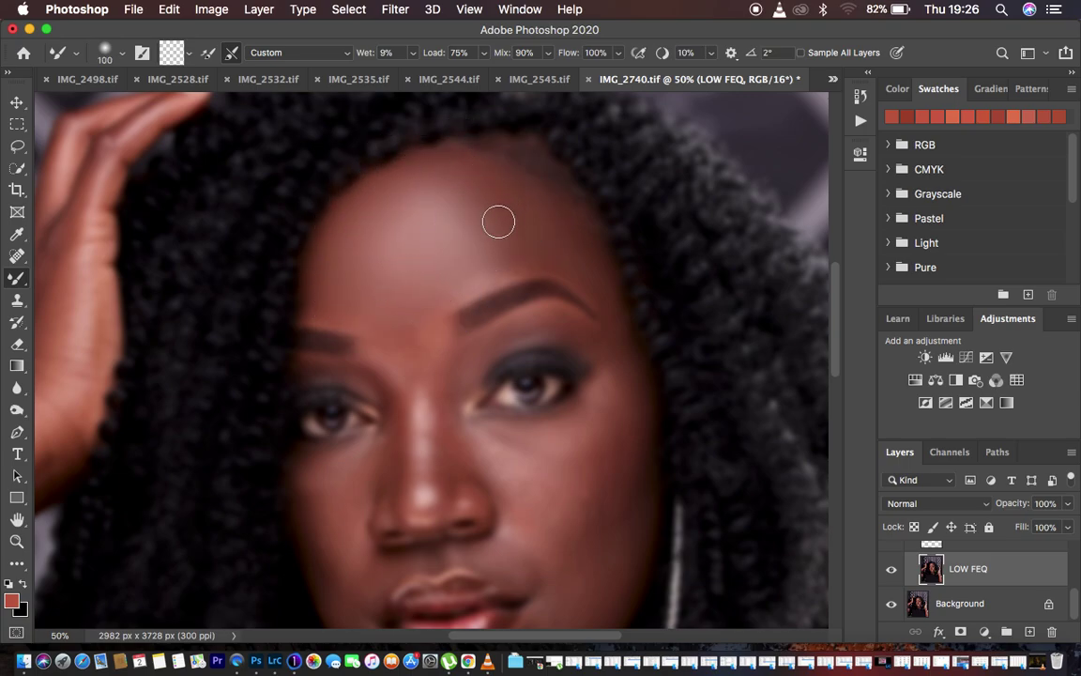
pyautogui.moveTo(469, 263)
pyautogui.mouseDown()
pyautogui.moveTo(543, 253)
pyautogui.moveTo(603, 295)
pyautogui.moveTo(586, 261)
pyautogui.moveTo(544, 260)
pyautogui.moveTo(559, 290)
pyautogui.mouseUp()
pyautogui.moveTo(377, 320)
pyautogui.mouseDown()
pyautogui.moveTo(407, 345)
pyautogui.moveTo(439, 297)
pyautogui.moveTo(329, 307)
pyautogui.moveTo(327, 288)
pyautogui.moveTo(342, 280)
pyautogui.moveTo(369, 317)
pyautogui.moveTo(412, 306)
pyautogui.moveTo(482, 271)
pyautogui.moveTo(495, 234)
pyautogui.moveTo(497, 245)
pyautogui.mouseUp()
pyautogui.moveTo(498, 198)
pyautogui.keyDown('ctrl'); pyautogui.keyDown('alt'); pyautogui.mouseDown()
pyautogui.moveTo(563, 197)
pyautogui.moveTo(526, 197)
pyautogui.mouseUp(); pyautogui.keyUp('alt'); pyautogui.keyUp('ctrl')
pyautogui.moveTo(399, 213)
pyautogui.mouseDown()
pyautogui.moveTo(338, 249)
pyautogui.moveTo(374, 304)
pyautogui.mouseUp()
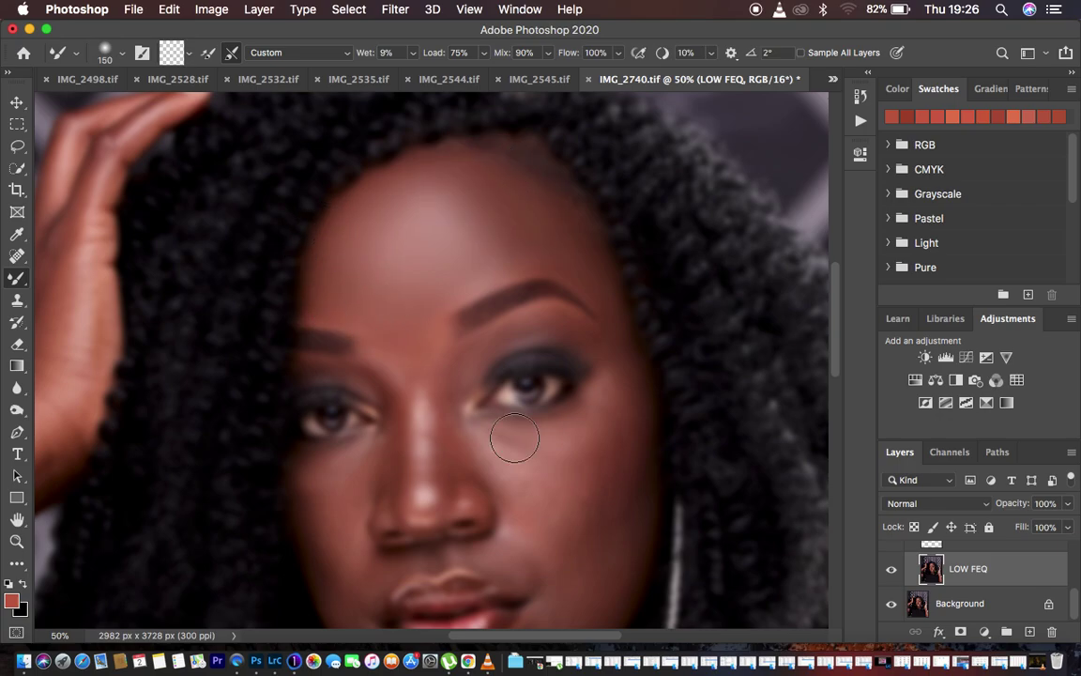
# - Blend the tonal transitions along both sides of the nose on the LOW FEQ layer with the Mixer Brush at size 90
pyautogui.scroll(-3, 497, 422)
pyautogui.press('[')
pyautogui.press('[')
pyautogui.press('[')
pyautogui.moveTo(457, 329)
pyautogui.mouseDown()
pyautogui.moveTo(439, 343)
pyautogui.moveTo(441, 391)
pyautogui.moveTo(449, 292)
pyautogui.moveTo(441, 359)
pyautogui.moveTo(381, 316)
pyautogui.moveTo(395, 323)
pyautogui.moveTo(398, 405)
pyautogui.moveTo(397, 338)
pyautogui.moveTo(374, 269)
pyautogui.moveTo(408, 279)
pyautogui.moveTo(391, 256)
pyautogui.moveTo(404, 261)
pyautogui.moveTo(404, 239)
pyautogui.moveTo(422, 255)
pyautogui.moveTo(422, 279)
pyautogui.moveTo(412, 288)
pyautogui.moveTo(385, 263)
pyautogui.moveTo(427, 293)
pyautogui.moveTo(454, 377)
pyautogui.moveTo(470, 381)
pyautogui.mouseUp()
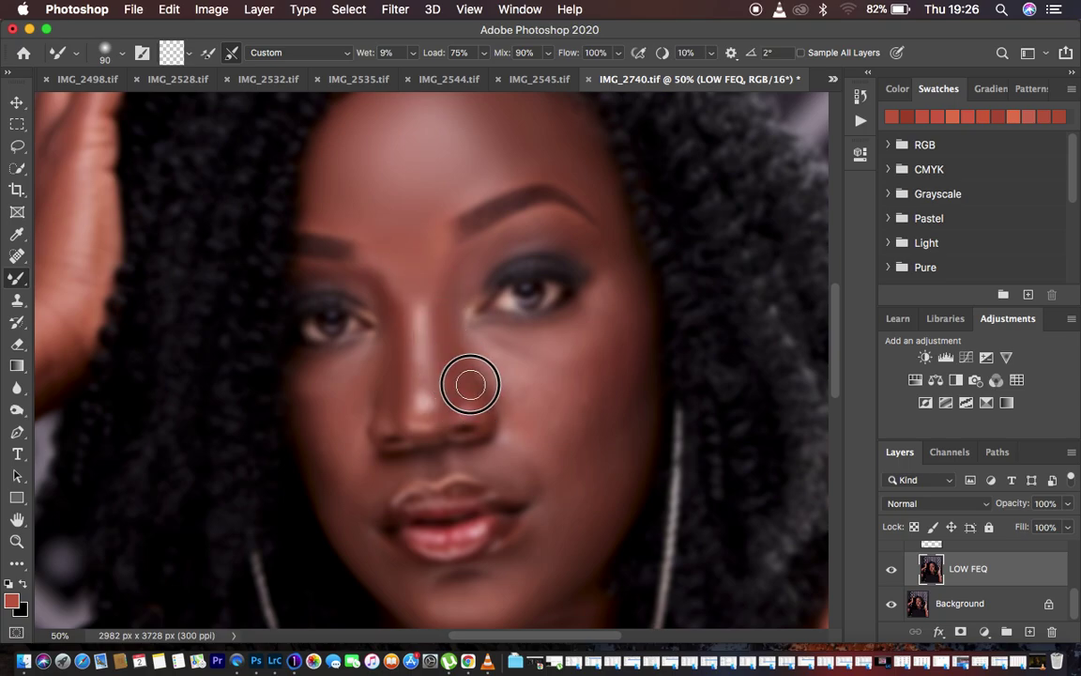
pyautogui.moveTo(396, 386)
pyautogui.mouseDown()
pyautogui.moveTo(393, 419)
pyautogui.moveTo(393, 403)
pyautogui.mouseUp()
# - Smooth the skin below both eyes and across the upper cheeks with the Mixer Brush at size 100
pyautogui.press(']')
pyautogui.press(']')
pyautogui.press(']')
pyautogui.moveTo(335, 403)
pyautogui.mouseDown()
pyautogui.moveTo(345, 388)
pyautogui.moveTo(309, 391)
pyautogui.moveTo(330, 449)
pyautogui.moveTo(359, 384)
pyautogui.mouseUp()
pyautogui.moveTo(521, 357)
pyautogui.mouseDown()
pyautogui.moveTo(514, 390)
pyautogui.moveTo(508, 367)
pyautogui.moveTo(525, 393)
pyautogui.moveTo(559, 379)
pyautogui.moveTo(527, 374)
pyautogui.moveTo(496, 349)
pyautogui.moveTo(574, 330)
pyautogui.moveTo(582, 359)
pyautogui.moveTo(567, 431)
pyautogui.moveTo(619, 299)
pyautogui.moveTo(609, 420)
pyautogui.moveTo(590, 442)
pyautogui.moveTo(617, 373)
pyautogui.moveTo(614, 311)
pyautogui.moveTo(592, 404)
pyautogui.moveTo(594, 353)
pyautogui.mouseUp()
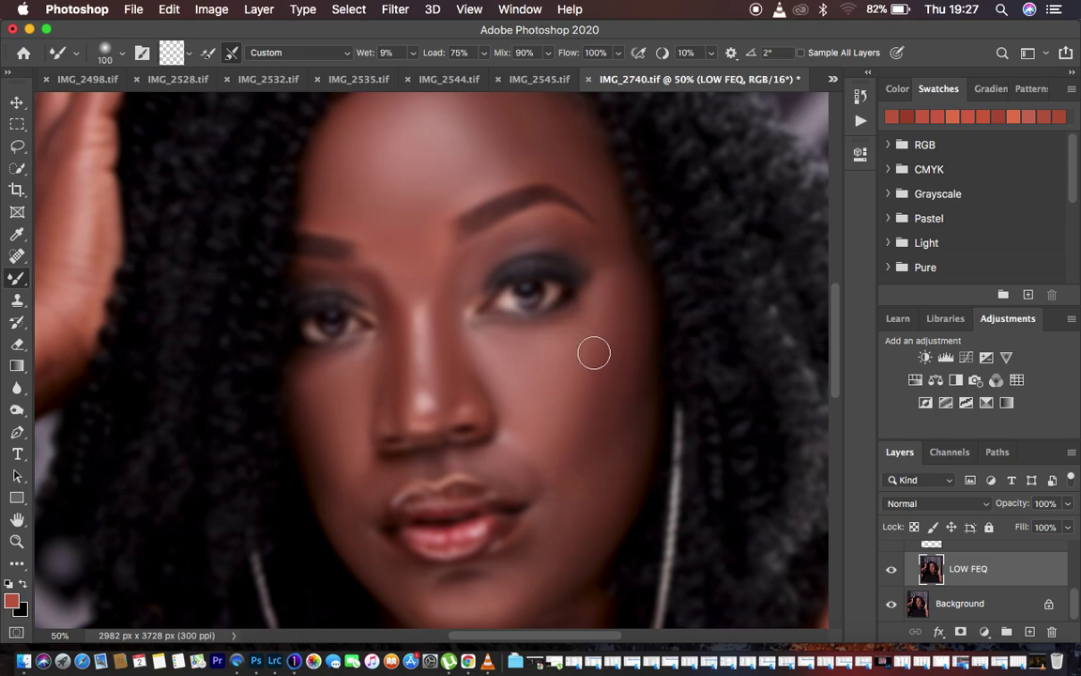
# - Blend the skin tones around both eyebrows and on the woman's left cheek with the Mixer Brush
pyautogui.press('[')
pyautogui.press('[')
pyautogui.moveTo(618, 241)
pyautogui.mouseDown()
pyautogui.moveTo(589, 246)
pyautogui.moveTo(604, 256)
pyautogui.moveTo(575, 177)
pyautogui.moveTo(533, 219)
pyautogui.mouseUp()
pyautogui.moveTo(452, 264)
pyautogui.mouseDown()
pyautogui.moveTo(381, 253)
pyautogui.moveTo(344, 228)
pyautogui.mouseUp()
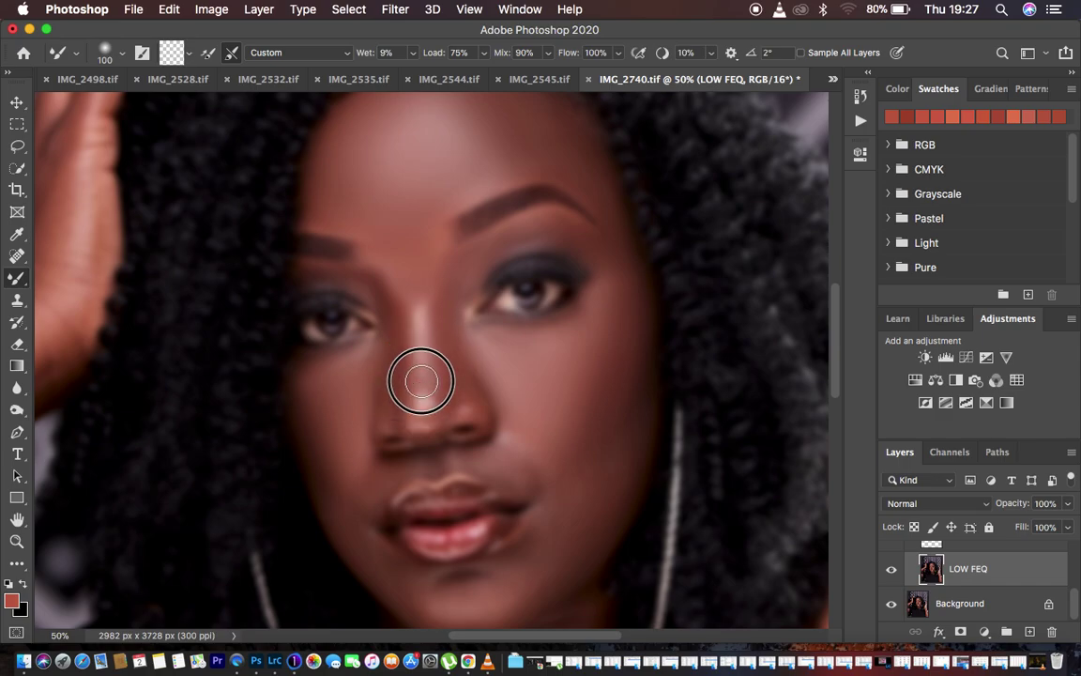
pyautogui.moveTo(535, 421)
pyautogui.mouseDown()
pyautogui.moveTo(593, 402)
pyautogui.moveTo(570, 459)
pyautogui.moveTo(578, 473)
pyautogui.moveTo(589, 468)
pyautogui.moveTo(591, 413)
pyautogui.mouseUp()
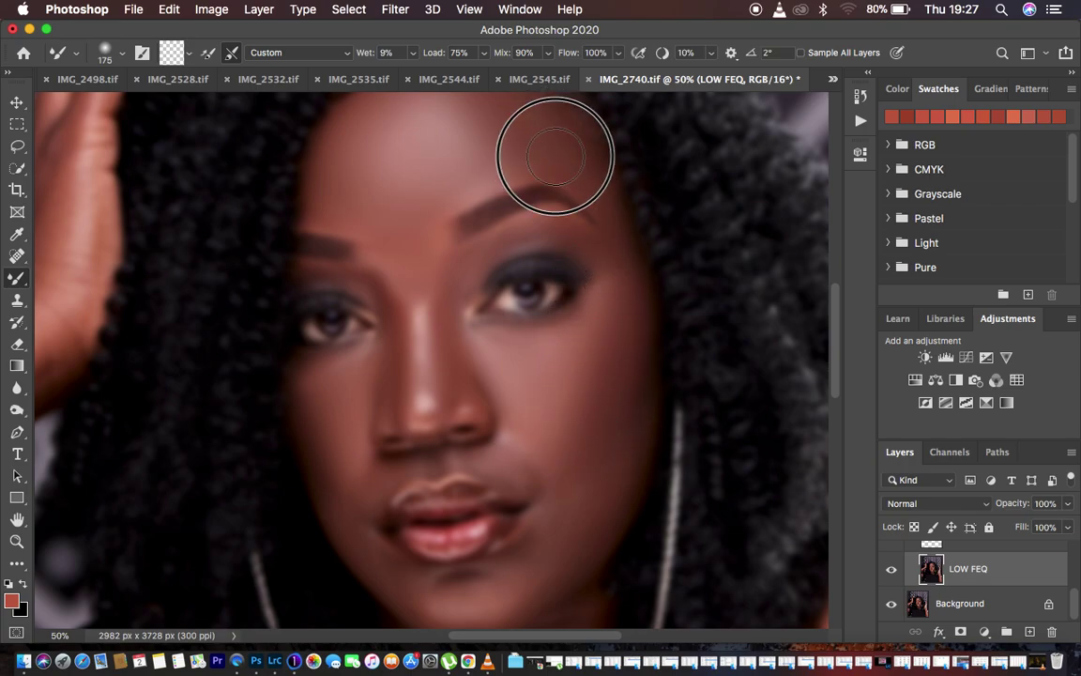
# - Show the HIGH FREQ layer and toggle the FREQ SEP 16 BIT group to compare the portrait before and after retouching
pyautogui.scroll(3, 967, 563)
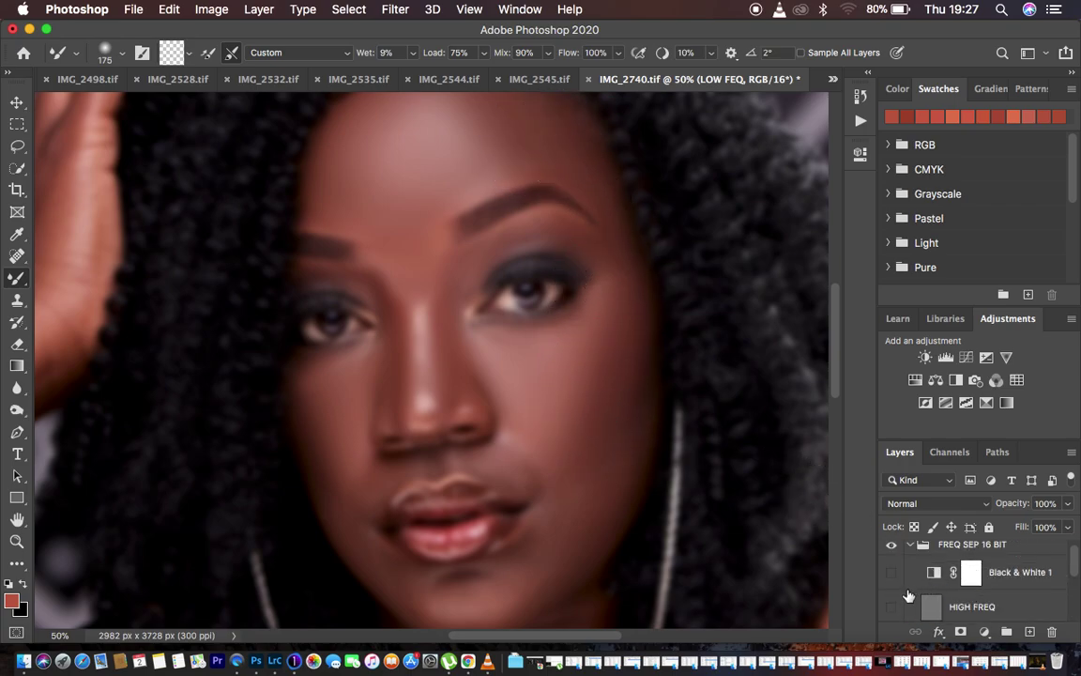
pyautogui.click(891, 608)
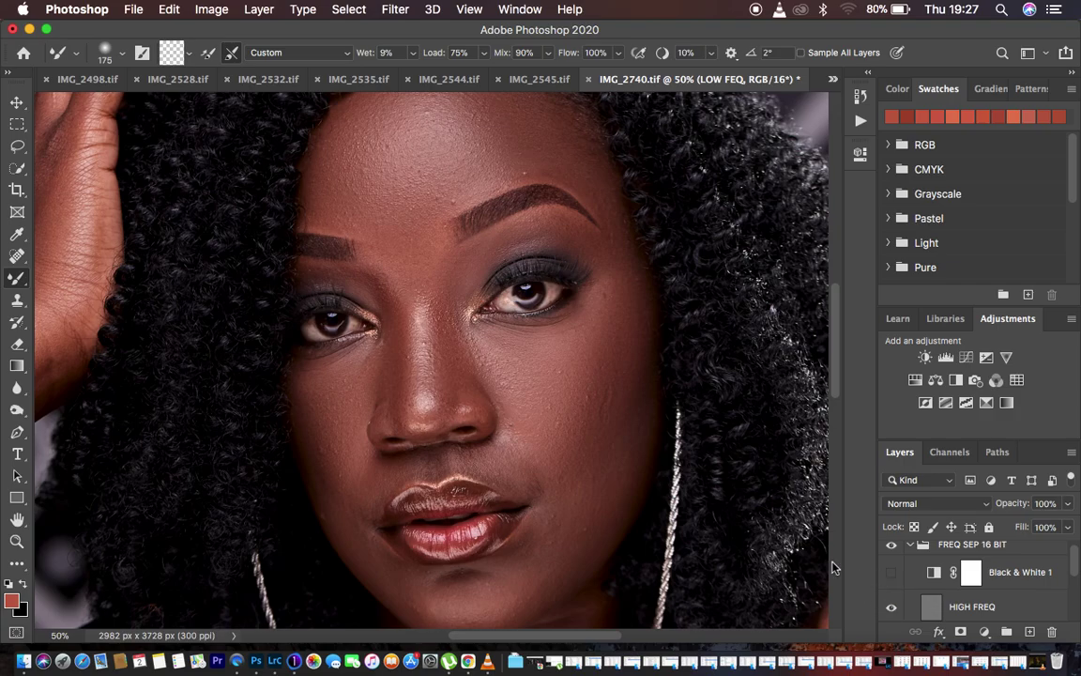
pyautogui.press('super+minus')
pyautogui.press('super+minus')
pyautogui.press('super+minus')
pyautogui.press('super+plus')
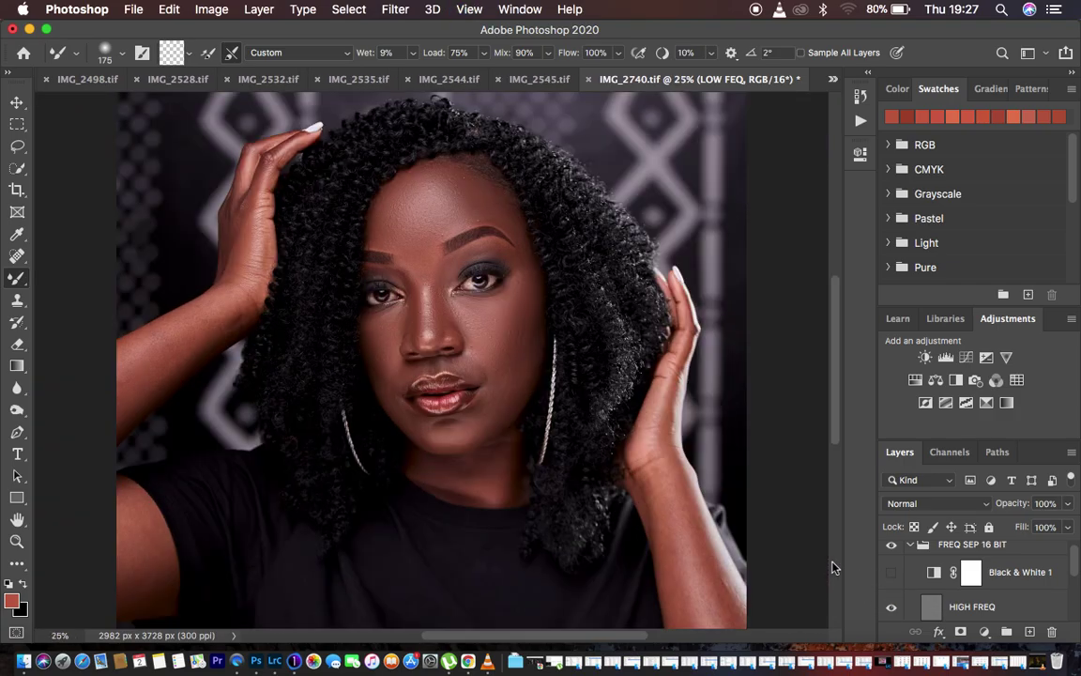
pyautogui.click(891, 547)
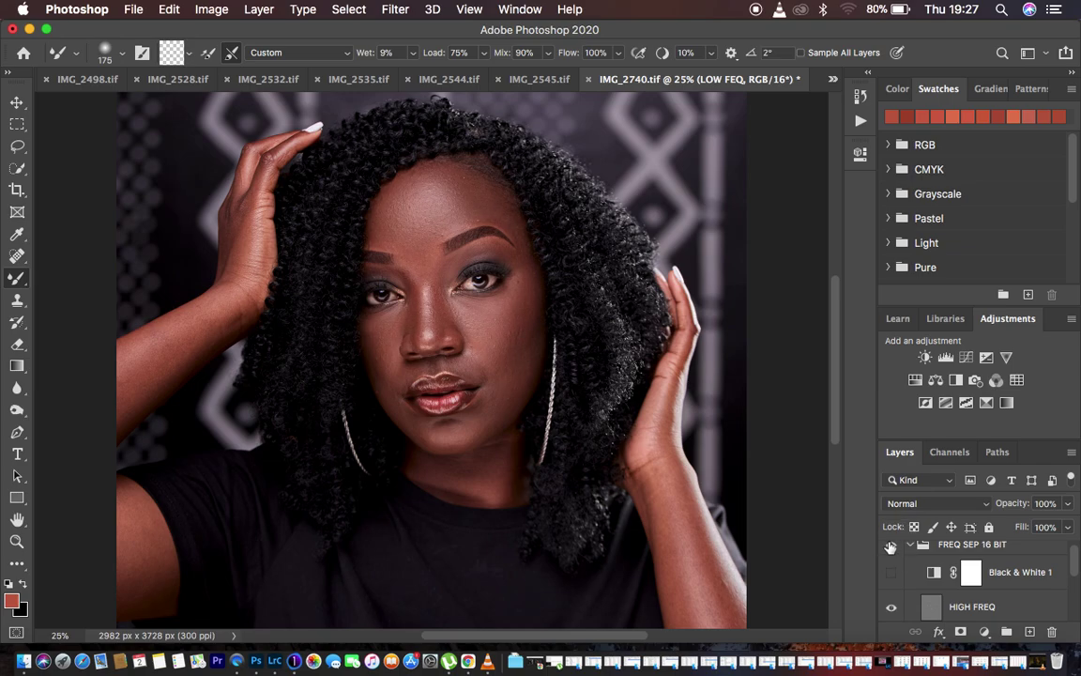
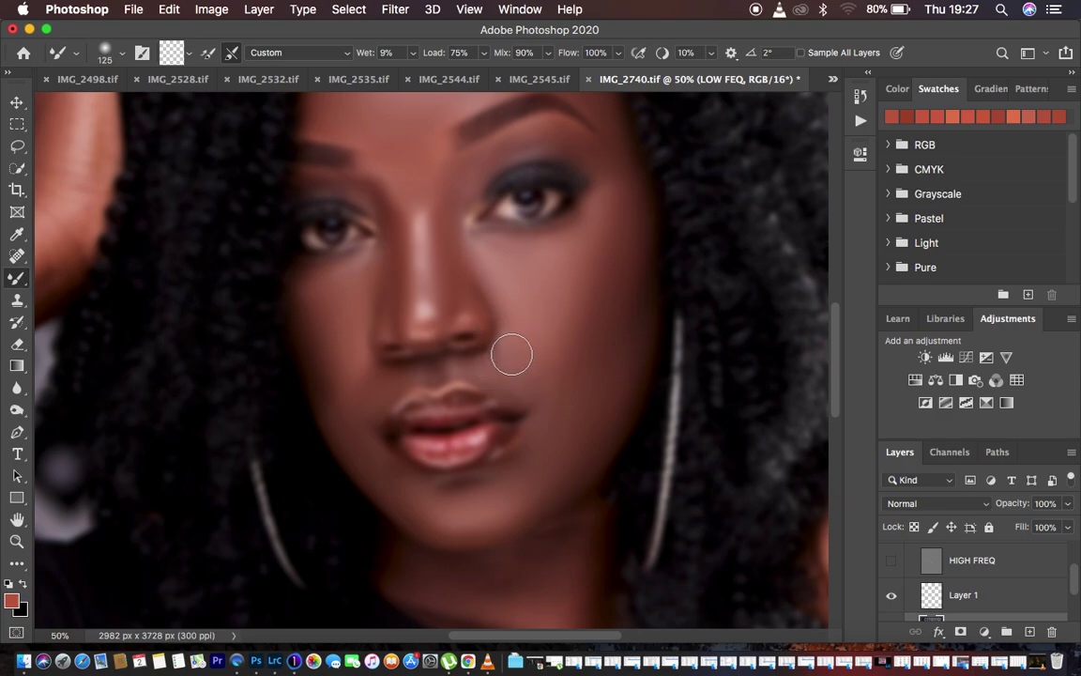
# - Blend the nose, both cheeks and the skin around the mouth on LOW FEQ with the Mixer Brush at sizes 125 and 90
pyautogui.moveTo(444, 277)
pyautogui.mouseDown()
pyautogui.moveTo(437, 295)
pyautogui.moveTo(466, 304)
pyautogui.mouseUp()
pyautogui.moveTo(429, 212)
pyautogui.mouseDown()
pyautogui.moveTo(373, 184)
pyautogui.moveTo(371, 158)
pyautogui.moveTo(379, 185)
pyautogui.moveTo(312, 180)
pyautogui.moveTo(356, 185)
pyautogui.moveTo(387, 206)
pyautogui.moveTo(390, 232)
pyautogui.moveTo(386, 221)
pyautogui.moveTo(477, 168)
pyautogui.moveTo(454, 173)
pyautogui.moveTo(516, 146)
pyautogui.moveTo(555, 140)
pyautogui.moveTo(623, 166)
pyautogui.moveTo(602, 119)
pyautogui.moveTo(627, 171)
pyautogui.moveTo(602, 295)
pyautogui.mouseUp()
pyautogui.moveTo(616, 216)
pyautogui.mouseDown()
pyautogui.moveTo(625, 247)
pyautogui.moveTo(608, 288)
pyautogui.moveTo(602, 255)
pyautogui.moveTo(613, 208)
pyautogui.moveTo(622, 208)
pyautogui.moveTo(627, 241)
pyautogui.moveTo(588, 353)
pyautogui.moveTo(510, 505)
pyautogui.moveTo(468, 515)
pyautogui.moveTo(428, 508)
pyautogui.moveTo(349, 449)
pyautogui.moveTo(343, 432)
pyautogui.moveTo(422, 514)
pyautogui.moveTo(440, 522)
pyautogui.moveTo(505, 508)
pyautogui.moveTo(439, 503)
pyautogui.moveTo(353, 445)
pyautogui.moveTo(315, 294)
pyautogui.moveTo(353, 283)
pyautogui.moveTo(359, 335)
pyautogui.mouseUp()
pyautogui.moveTo(398, 192)
pyautogui.mouseDown()
pyautogui.moveTo(404, 153)
pyautogui.moveTo(420, 151)
pyautogui.moveTo(426, 184)
pyautogui.moveTo(417, 193)
pyautogui.moveTo(443, 198)
pyautogui.moveTo(454, 215)
pyautogui.moveTo(451, 279)
pyautogui.moveTo(439, 229)
pyautogui.moveTo(455, 304)
pyautogui.moveTo(407, 293)
pyautogui.moveTo(375, 376)
pyautogui.mouseUp()
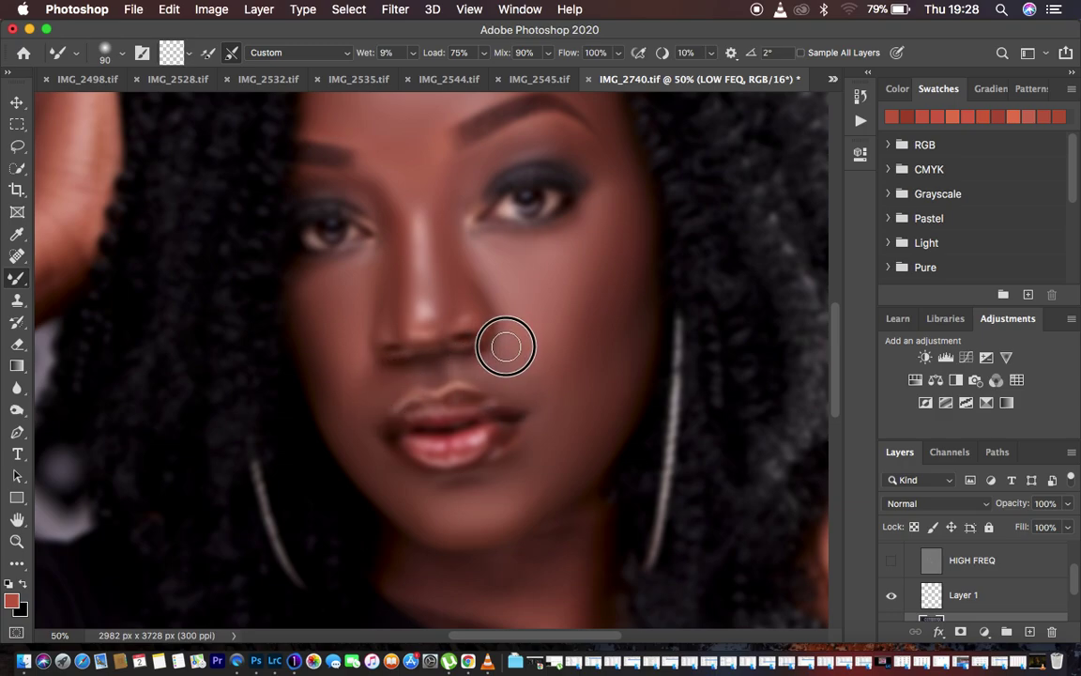
pyautogui.moveTo(505, 377)
pyautogui.mouseDown()
pyautogui.moveTo(539, 406)
pyautogui.moveTo(535, 459)
pyautogui.moveTo(476, 495)
pyautogui.mouseUp()
# - Smooth the neck at size 90 and the lower cheeks at size 175 with the Mixer Brush
pyautogui.scroll(-3, 522, 543)
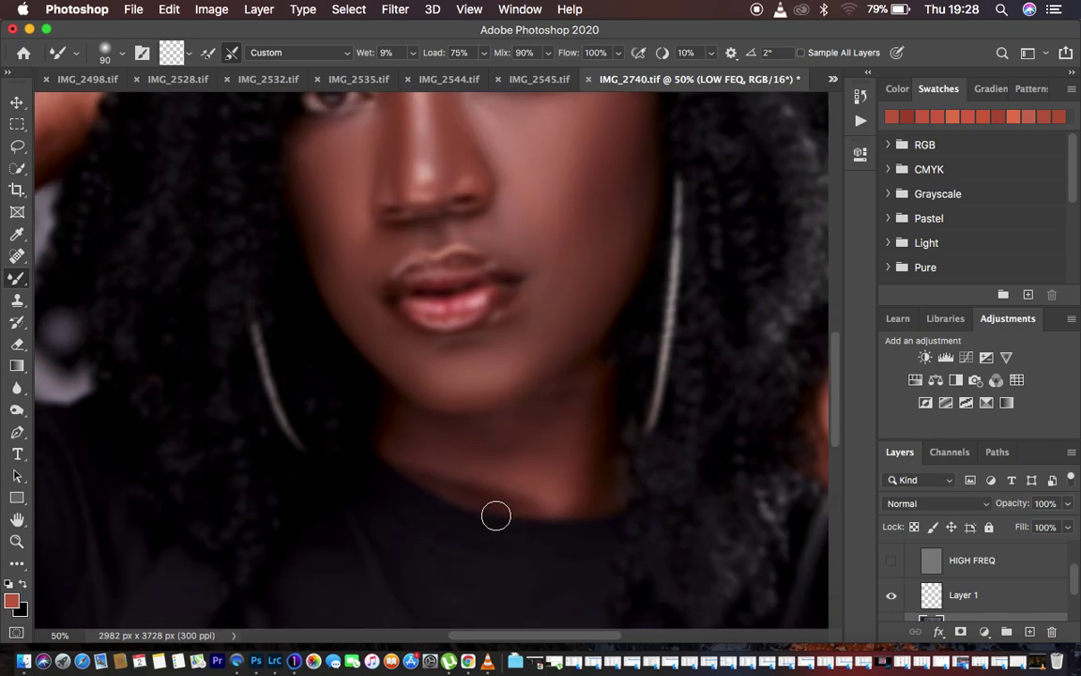
pyautogui.moveTo(436, 450)
pyautogui.mouseDown()
pyautogui.moveTo(497, 464)
pyautogui.moveTo(514, 444)
pyautogui.moveTo(537, 446)
pyautogui.moveTo(550, 464)
pyautogui.moveTo(485, 455)
pyautogui.moveTo(570, 426)
pyautogui.moveTo(575, 465)
pyautogui.moveTo(533, 449)
pyautogui.moveTo(406, 440)
pyautogui.moveTo(428, 462)
pyautogui.moveTo(490, 469)
pyautogui.moveTo(568, 415)
pyautogui.moveTo(577, 421)
pyautogui.moveTo(519, 451)
pyautogui.mouseUp()
pyautogui.moveTo(324, 183); pyautogui.dragTo(330, 161)
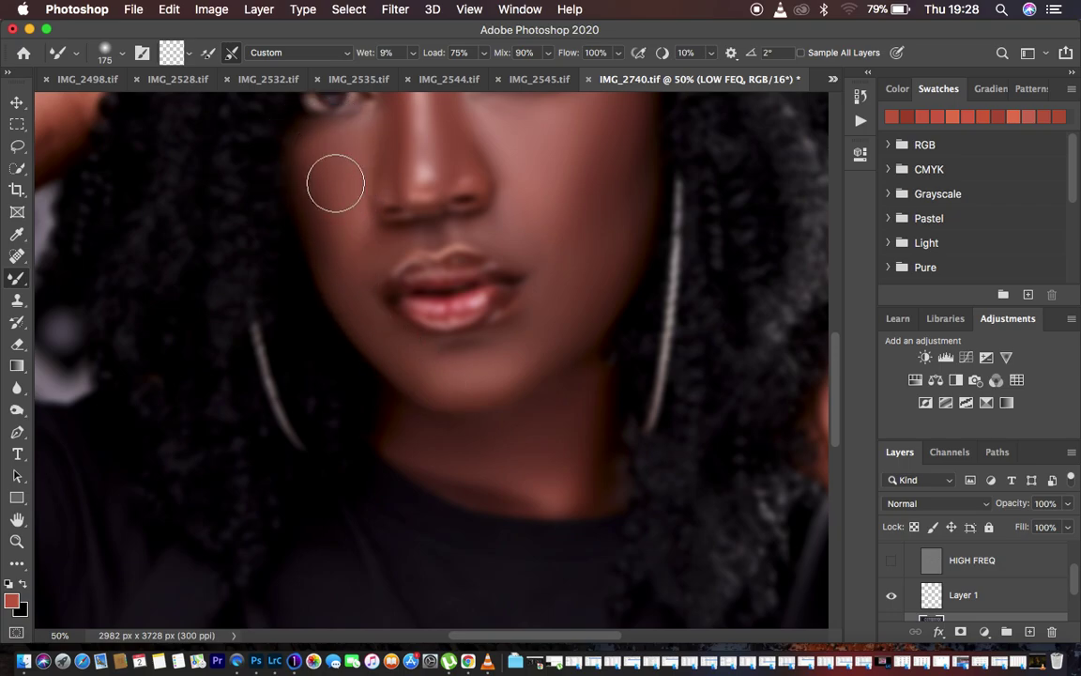
pyautogui.hscroll(5, 623, 345)
pyautogui.scroll(-1, 622, 345)
pyautogui.moveTo(449, 173); pyautogui.dragTo(407, 161)
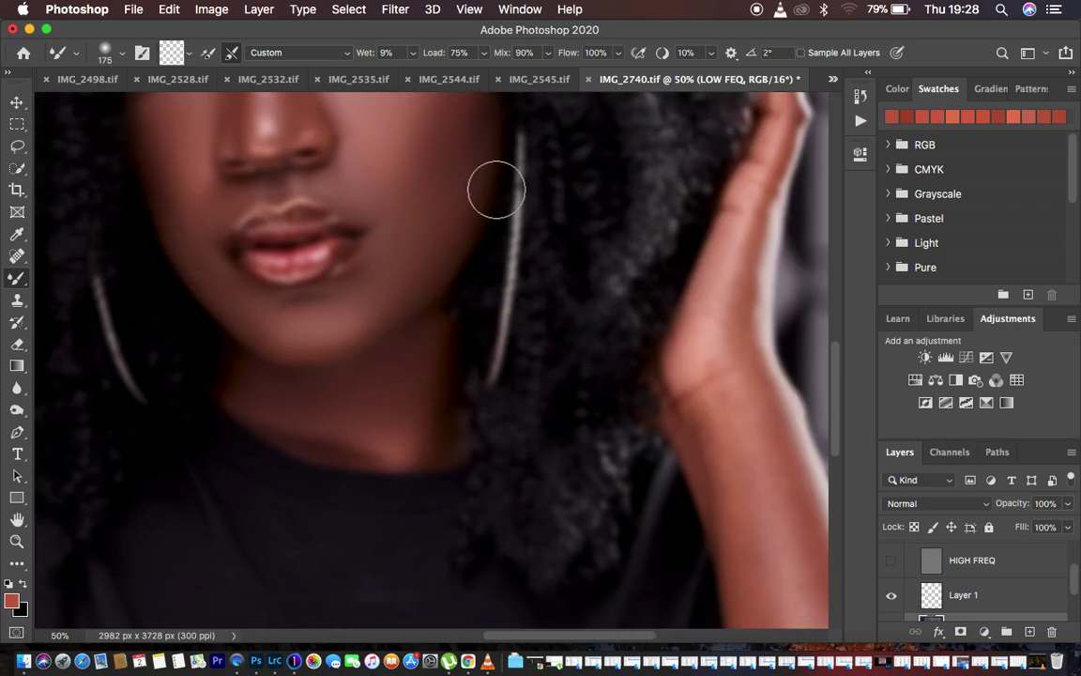
# - Blend the tones along the woman's left forearm down to the image's lower edge with the Mixer Brush at size 300
pyautogui.hscroll(5, 656, 386)
pyautogui.scroll(-4, 656, 386)
pyautogui.moveTo(511, 240)
pyautogui.mouseDown()
pyautogui.moveTo(545, 261)
pyautogui.moveTo(579, 333)
pyautogui.moveTo(548, 237)
pyautogui.moveTo(612, 489)
pyautogui.moveTo(604, 515)
pyautogui.moveTo(596, 490)
pyautogui.moveTo(580, 549)
pyautogui.moveTo(636, 389)
pyautogui.moveTo(659, 545)
pyautogui.moveTo(611, 434)
pyautogui.moveTo(620, 389)
pyautogui.moveTo(572, 216)
pyautogui.moveTo(656, 392)
pyautogui.moveTo(639, 367)
pyautogui.moveTo(707, 538)
pyautogui.mouseUp()
pyautogui.scroll(-5, 646, 428)
pyautogui.moveTo(644, 430)
pyautogui.mouseDown()
pyautogui.moveTo(613, 349)
pyautogui.moveTo(670, 495)
pyautogui.moveTo(672, 533)
pyautogui.moveTo(643, 429)
pyautogui.moveTo(620, 396)
pyautogui.moveTo(598, 414)
pyautogui.moveTo(631, 582)
pyautogui.moveTo(617, 498)
pyautogui.mouseUp()
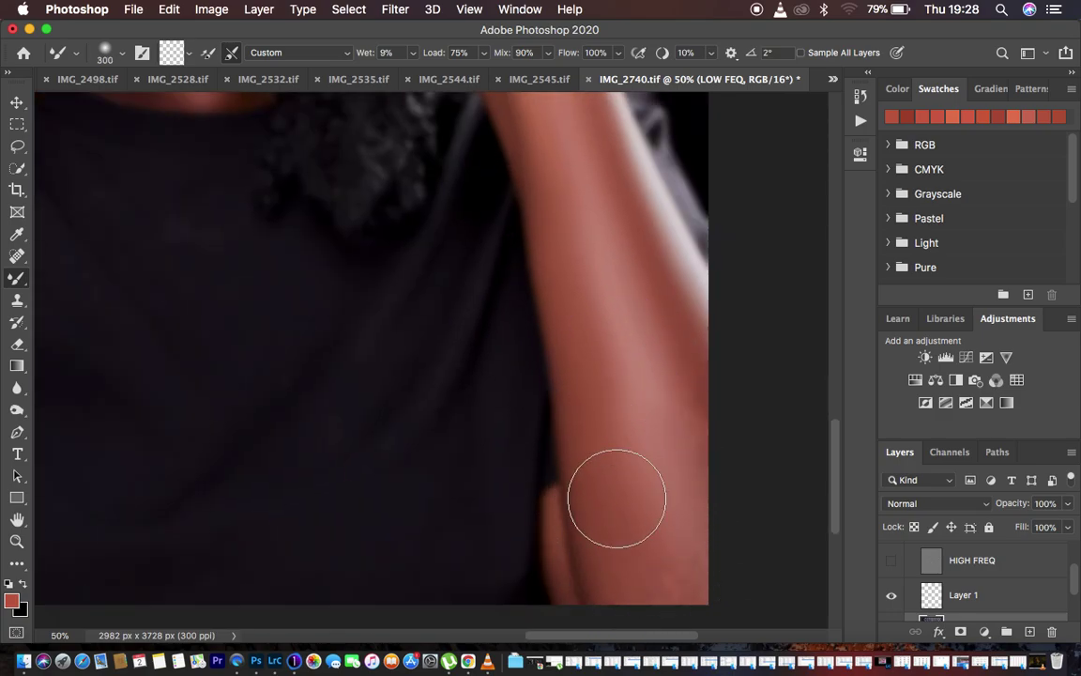
pyautogui.moveTo(599, 362)
pyautogui.mouseDown()
pyautogui.moveTo(621, 501)
pyautogui.moveTo(671, 613)
pyautogui.moveTo(648, 401)
pyautogui.moveTo(668, 407)
pyautogui.moveTo(670, 388)
pyautogui.moveTo(651, 363)
pyautogui.mouseUp()
# - Smooth the woman's left wrist at size 150 and the hand and fingers at size 80 with the Mixer Brush
pyautogui.scroll(5, 652, 362)
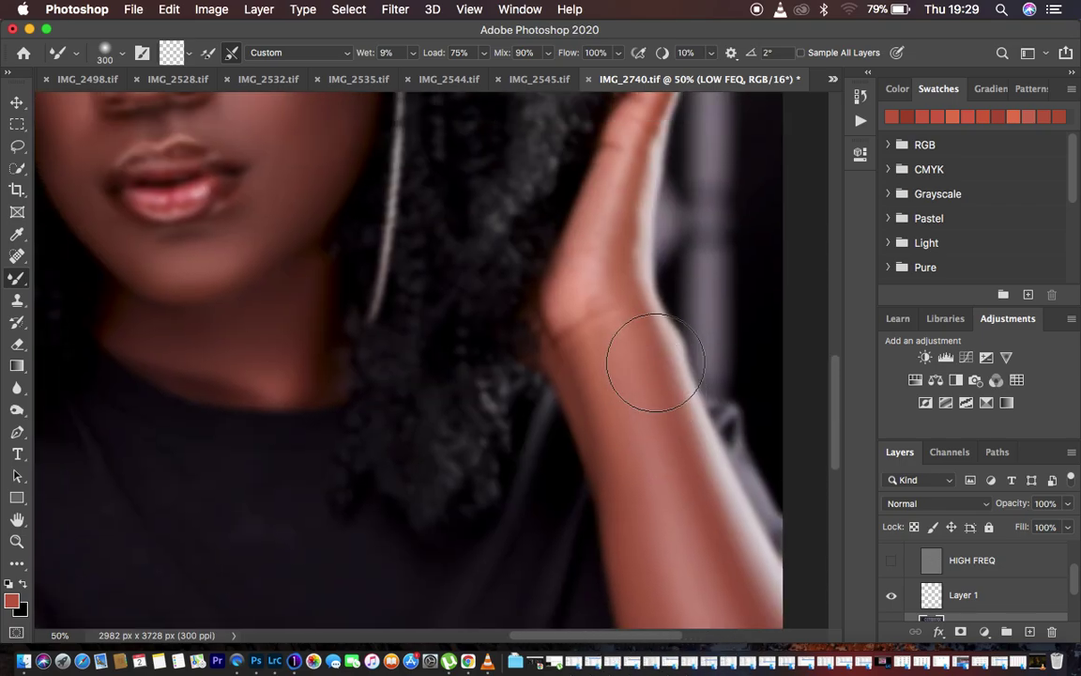
pyautogui.moveTo(572, 347)
pyautogui.mouseDown()
pyautogui.moveTo(585, 290)
pyautogui.moveTo(599, 325)
pyautogui.moveTo(598, 270)
pyautogui.moveTo(631, 133)
pyautogui.moveTo(622, 269)
pyautogui.moveTo(610, 230)
pyautogui.moveTo(601, 259)
pyautogui.mouseUp()
pyautogui.moveTo(572, 307)
pyautogui.mouseDown()
pyautogui.moveTo(564, 331)
pyautogui.moveTo(582, 336)
pyautogui.mouseUp()
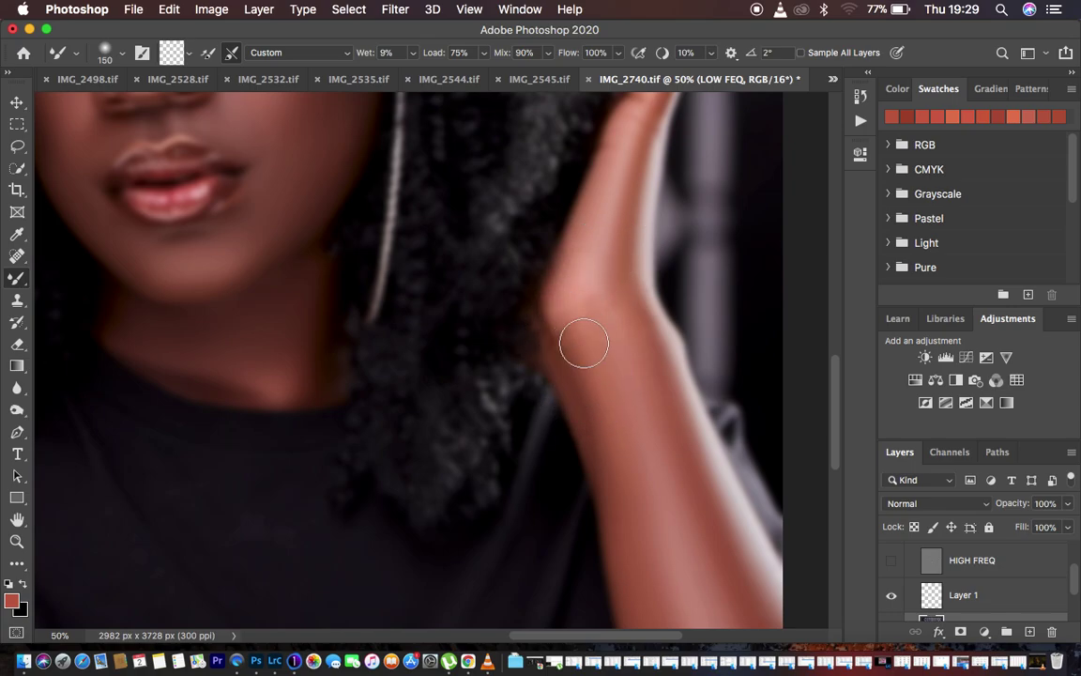
pyautogui.scroll(5, 608, 345)
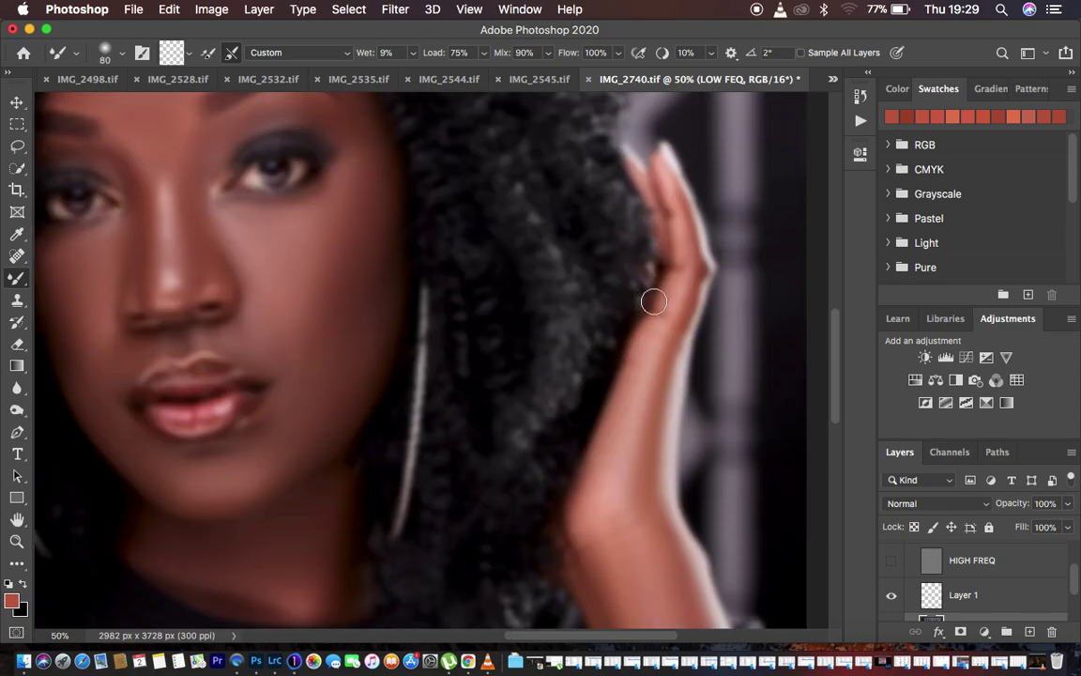
pyautogui.moveTo(673, 192)
pyautogui.mouseDown()
pyautogui.moveTo(693, 241)
pyautogui.moveTo(695, 294)
pyautogui.moveTo(678, 336)
pyautogui.mouseUp()
# - Blend the woman's right forearm at size 200 and the hand at size 100 with the Mixer Brush
pyautogui.hscroll(-10, 323, 373)
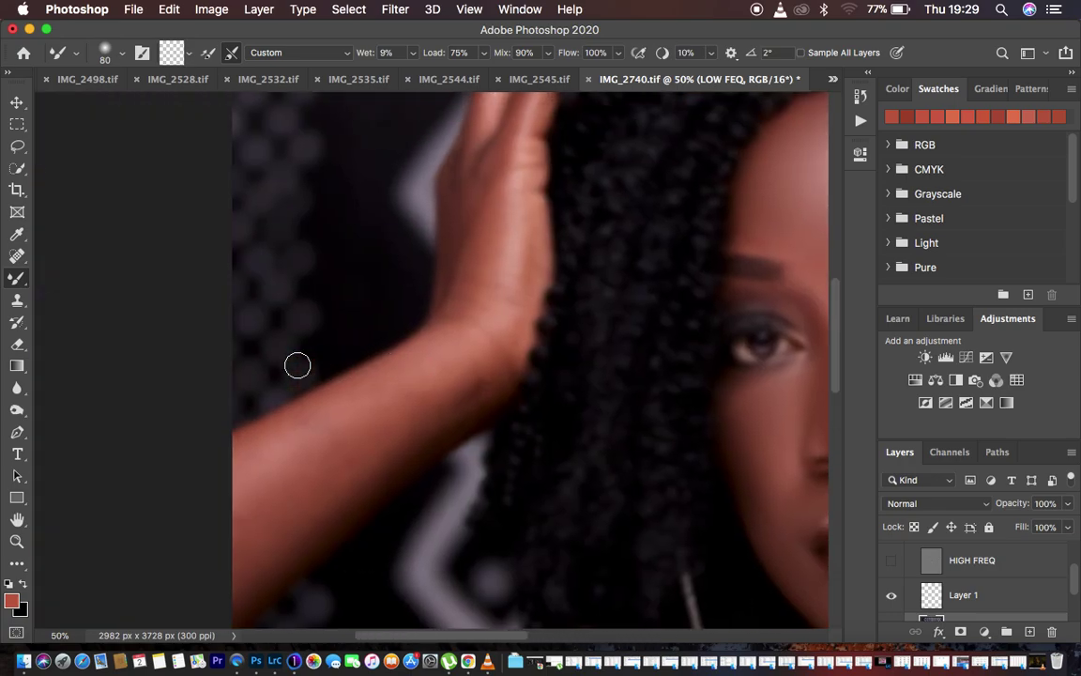
pyautogui.moveTo(281, 486)
pyautogui.mouseDown()
pyautogui.moveTo(229, 478)
pyautogui.moveTo(431, 363)
pyautogui.moveTo(301, 447)
pyautogui.moveTo(374, 436)
pyautogui.moveTo(363, 460)
pyautogui.moveTo(330, 435)
pyautogui.moveTo(241, 468)
pyautogui.moveTo(455, 401)
pyautogui.moveTo(481, 242)
pyautogui.moveTo(470, 273)
pyautogui.moveTo(476, 214)
pyautogui.moveTo(466, 205)
pyautogui.moveTo(490, 189)
pyautogui.moveTo(508, 306)
pyautogui.moveTo(482, 379)
pyautogui.moveTo(489, 345)
pyautogui.moveTo(381, 468)
pyautogui.mouseUp()
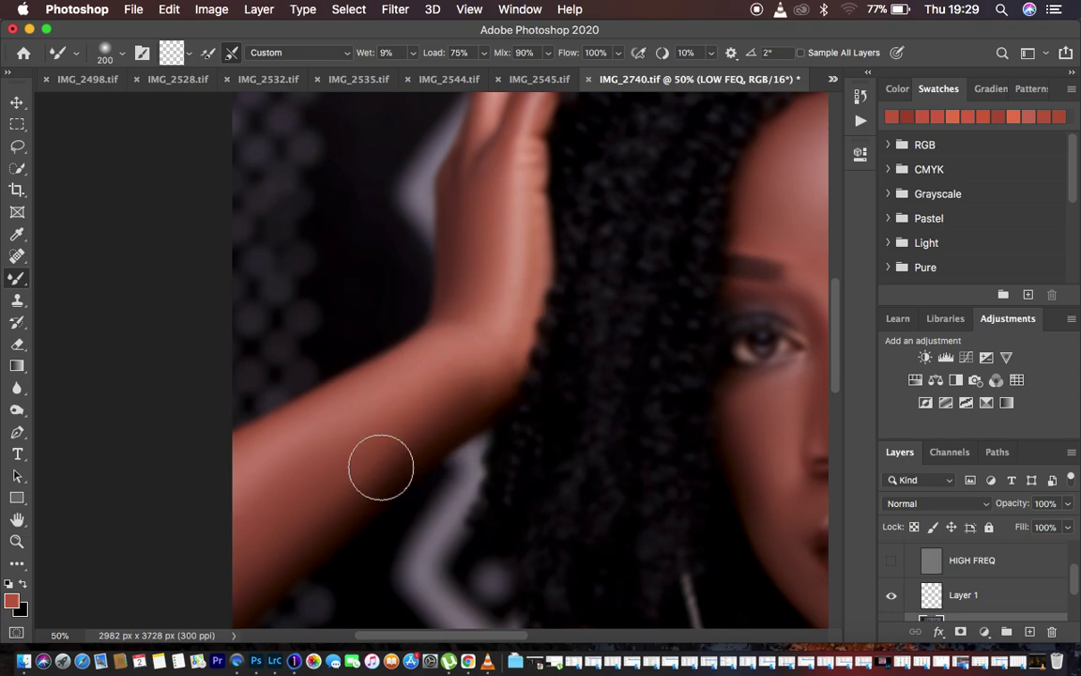
pyautogui.scroll(5, 495, 379)
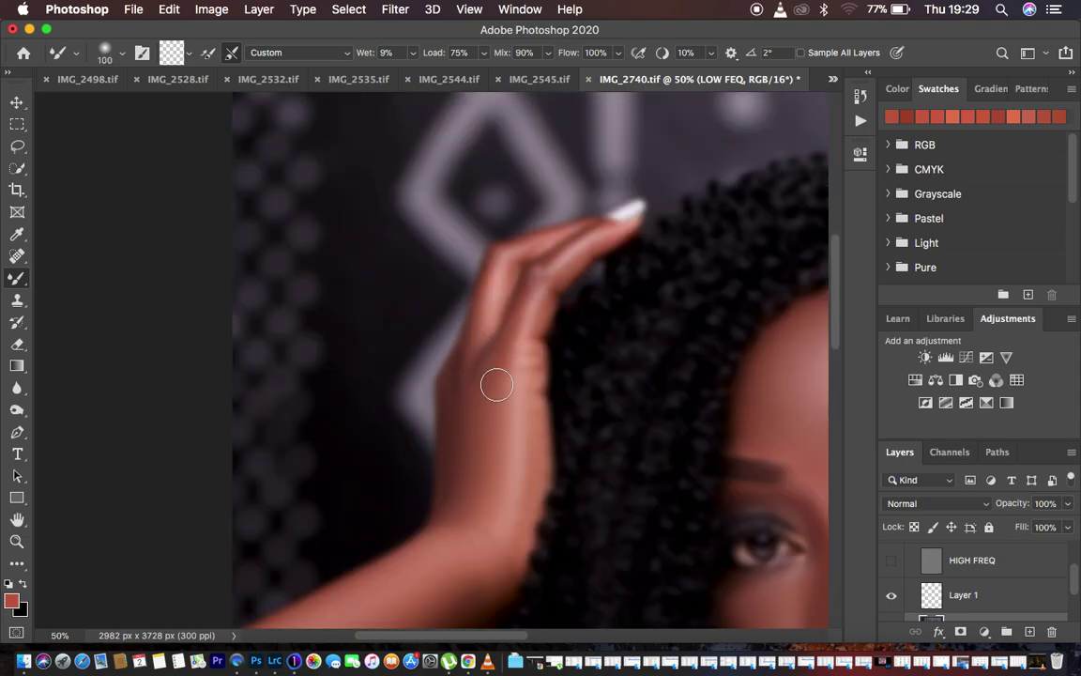
pyautogui.moveTo(497, 384)
pyautogui.mouseDown()
pyautogui.moveTo(528, 298)
pyautogui.moveTo(576, 253)
pyautogui.moveTo(536, 300)
pyautogui.mouseUp()
pyautogui.moveTo(523, 251)
pyautogui.mouseDown()
pyautogui.moveTo(490, 283)
pyautogui.moveTo(484, 359)
pyautogui.moveTo(450, 410)
pyautogui.moveTo(450, 525)
pyautogui.moveTo(475, 366)
pyautogui.moveTo(462, 369)
pyautogui.moveTo(499, 269)
pyautogui.moveTo(524, 247)
pyautogui.moveTo(613, 223)
pyautogui.moveTo(545, 319)
pyautogui.moveTo(525, 374)
pyautogui.moveTo(537, 461)
pyautogui.mouseUp()
# - Show the HIGH FREQ layer and toggle the FREQ SEP 16 BIT group off and on to compare the whole retouched portrait
pyautogui.press('super+minus')
pyautogui.press('super+minus')
pyautogui.press('super+minus')
pyautogui.press('super+minus')
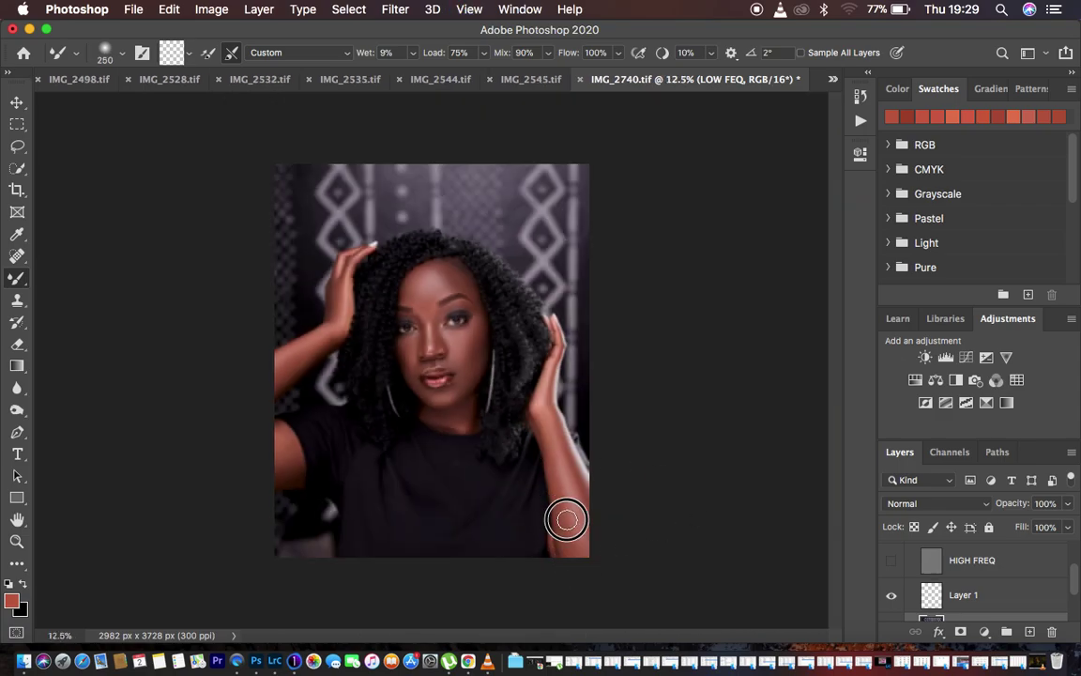
pyautogui.scroll(2, 903, 575)
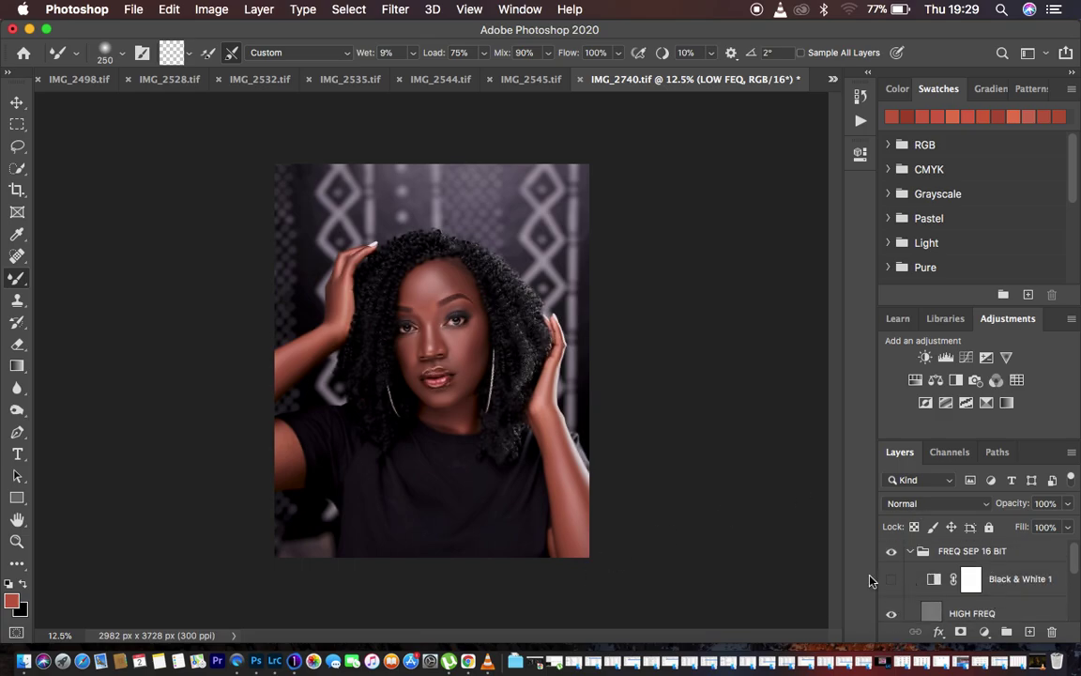
pyautogui.press('super+equal')
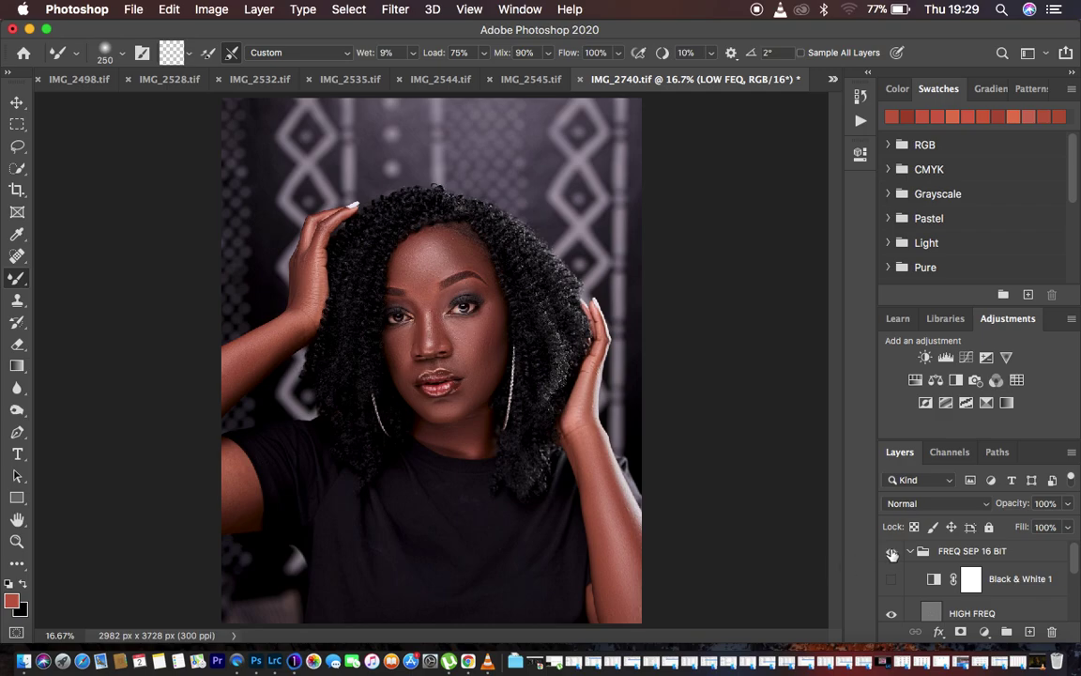
pyautogui.click(893, 552)
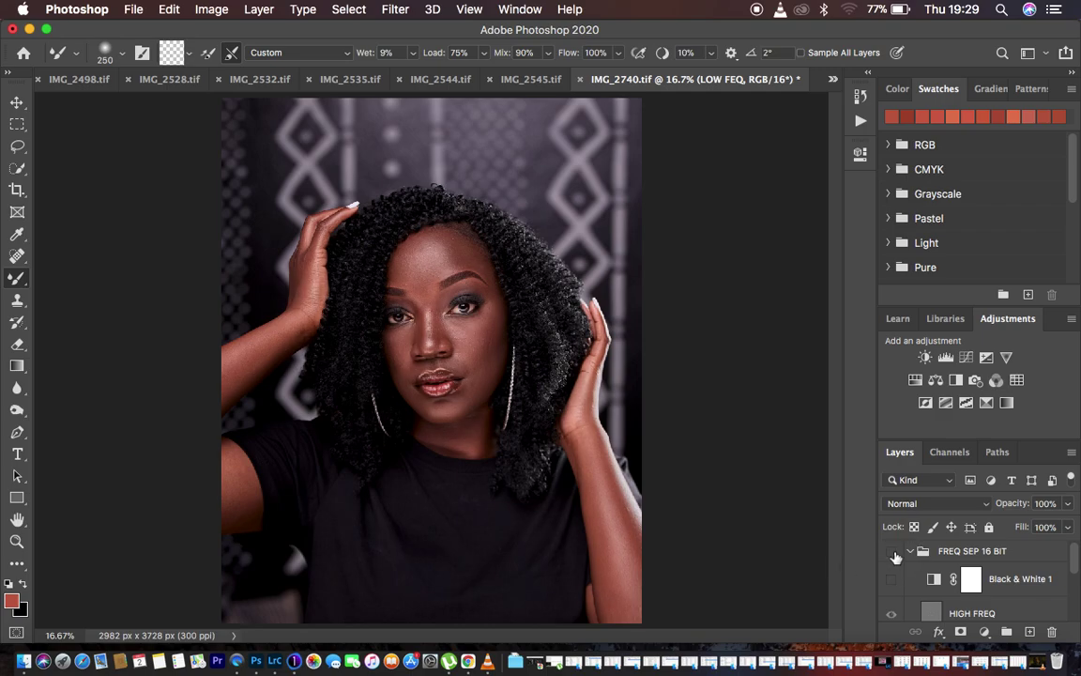
pyautogui.click(893, 553)
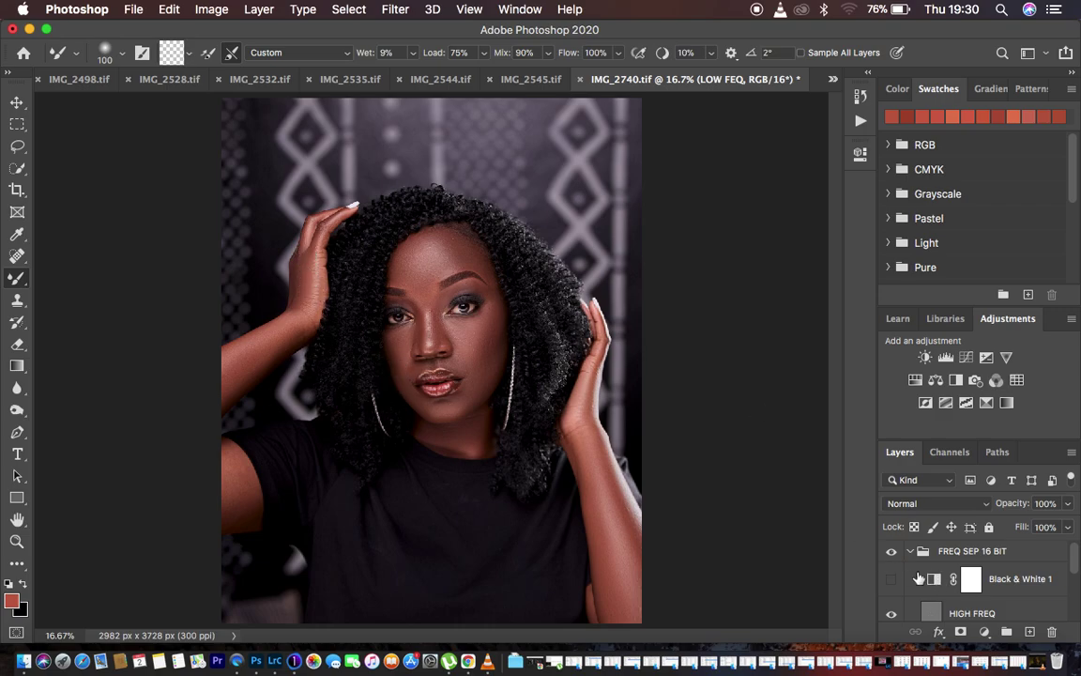
# - Ready the Lasso tool with a feather of 22 px for selecting areas of the face
pyautogui.click(18, 147)
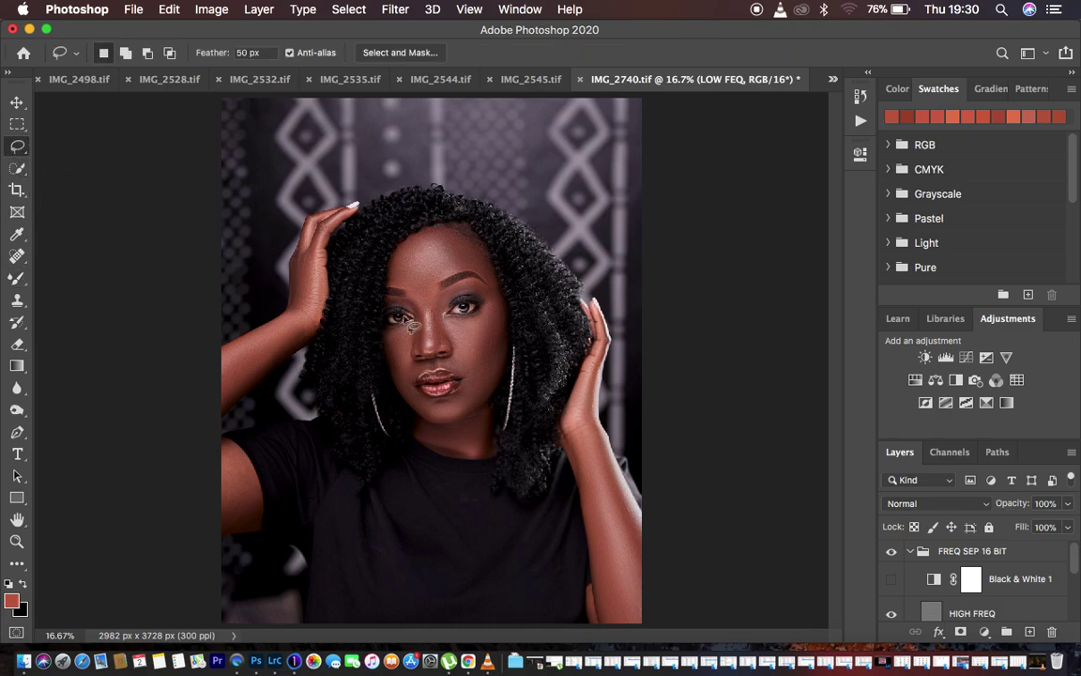
pyautogui.press('super+equal')
pyautogui.press('super+equal')
pyautogui.press('super+equal')
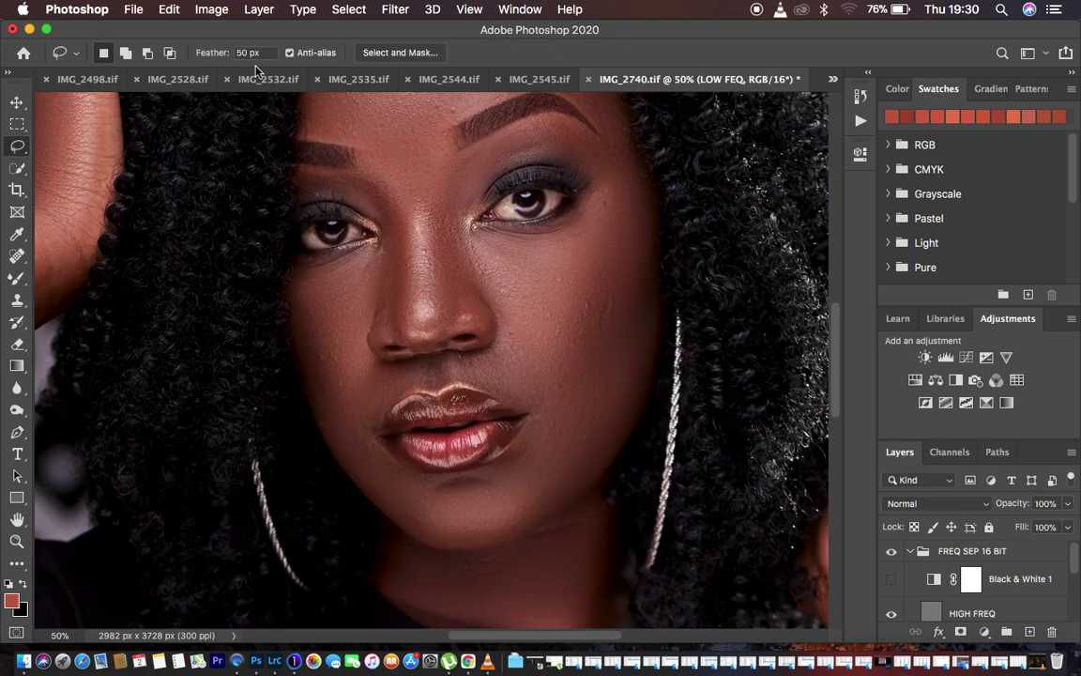
pyautogui.click(203, 53)
pyautogui.scroll(5, 619, 216)
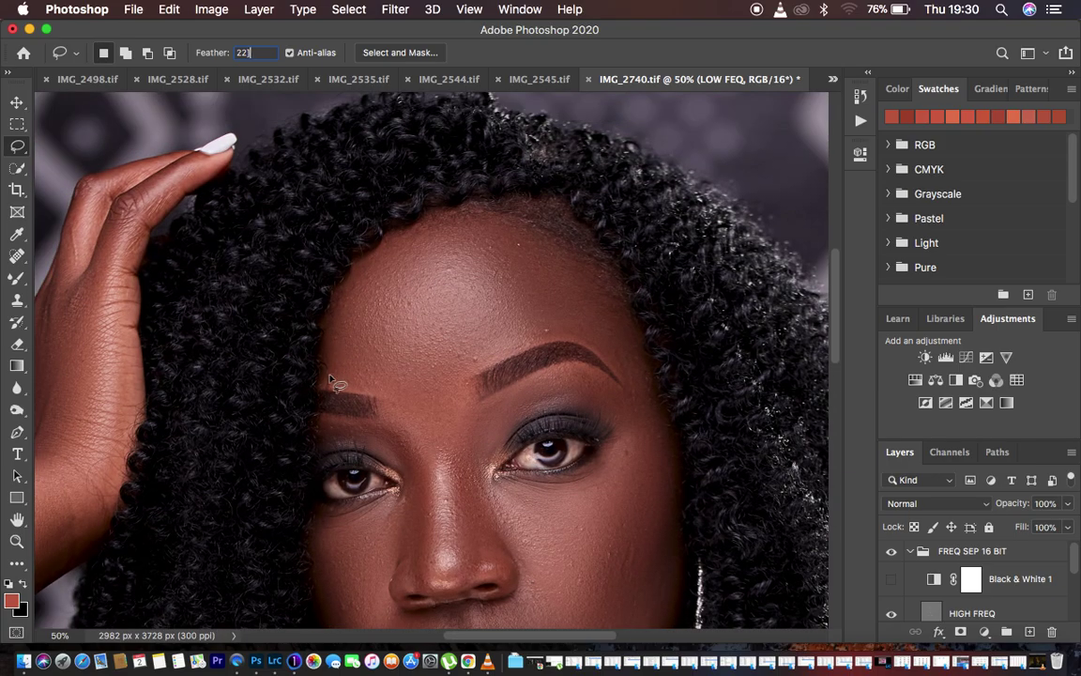
pyautogui.write('22]')
pyautogui.press('Return')
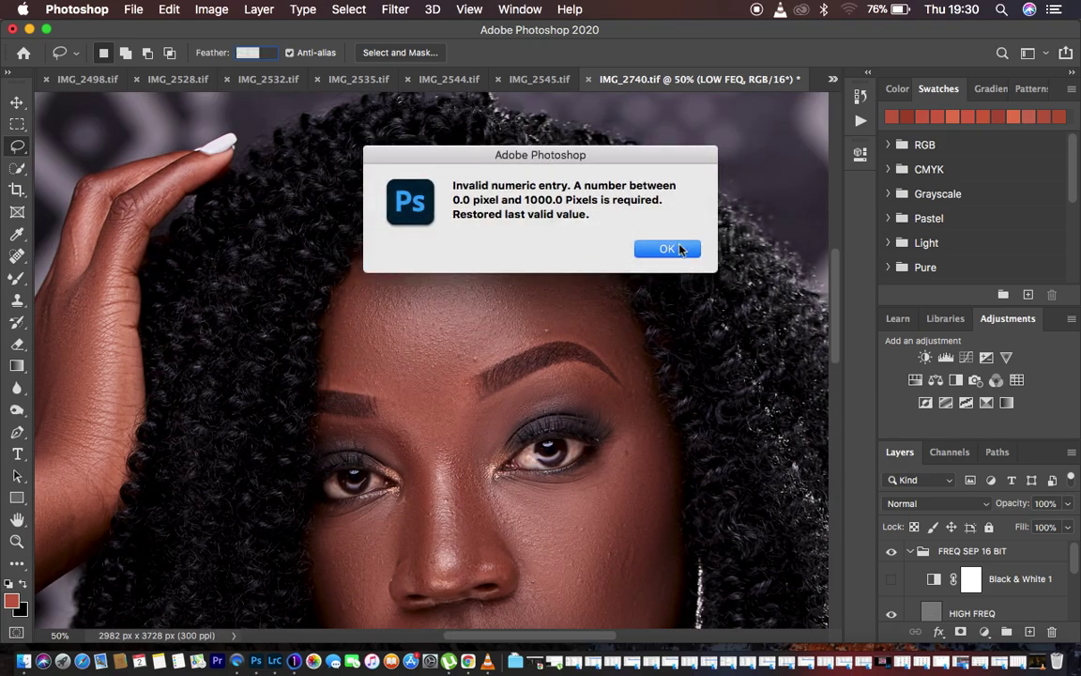
pyautogui.click(682, 249)
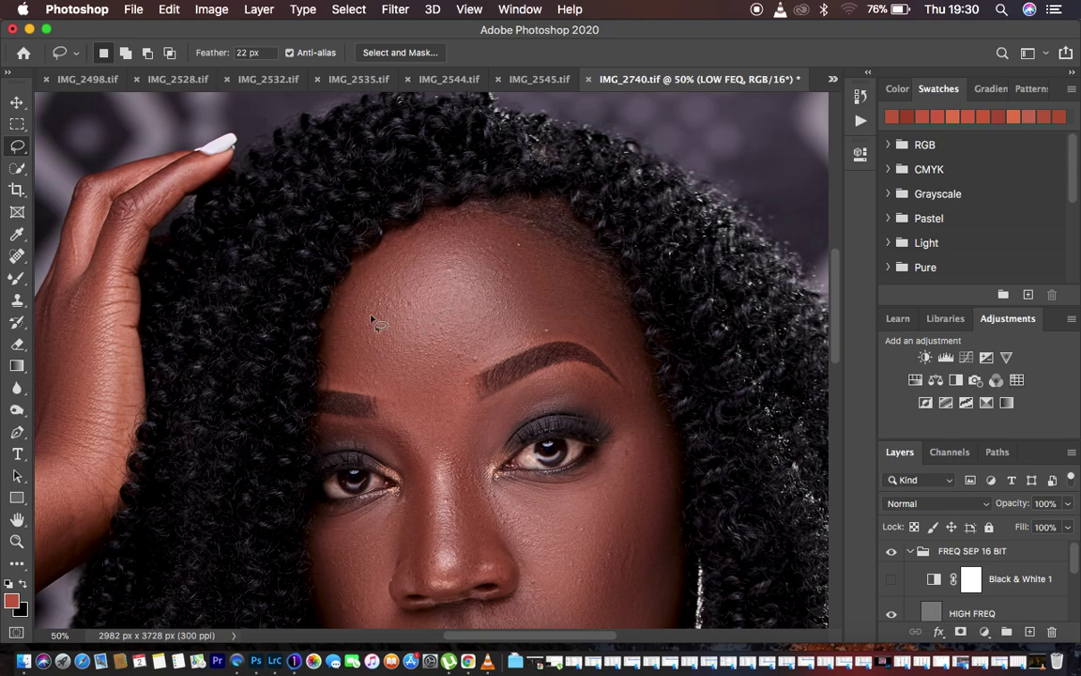
# - Select the forehead down to the eyebrows with the Lasso and apply a Gaussian Blur to it on the LOW FEQ layer
pyautogui.moveTo(356, 272)
pyautogui.mouseDown()
pyautogui.moveTo(430, 221)
pyautogui.moveTo(504, 219)
pyautogui.moveTo(542, 233)
pyautogui.moveTo(609, 278)
pyautogui.moveTo(645, 363)
pyautogui.moveTo(650, 404)
pyautogui.moveTo(604, 352)
pyautogui.moveTo(554, 339)
pyautogui.moveTo(506, 358)
pyautogui.moveTo(471, 380)
pyautogui.moveTo(448, 416)
pyautogui.moveTo(404, 434)
pyautogui.moveTo(381, 398)
pyautogui.moveTo(333, 387)
pyautogui.moveTo(336, 313)
pyautogui.moveTo(366, 268)
pyautogui.mouseUp()
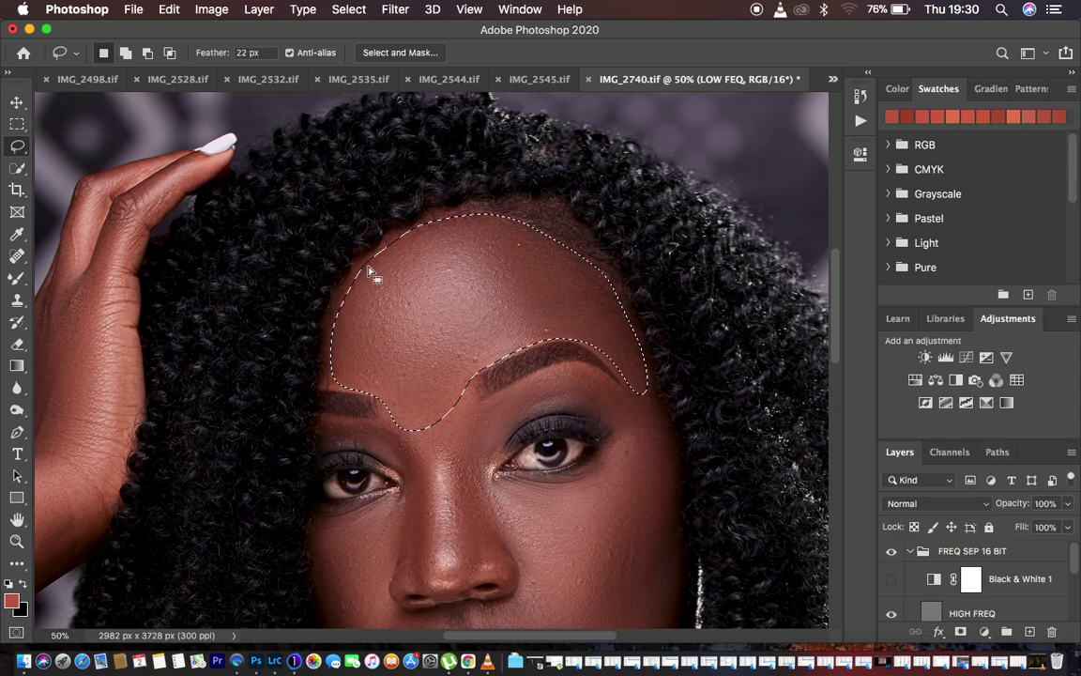
pyautogui.click(399, 13)
pyautogui.moveTo(477, 210)
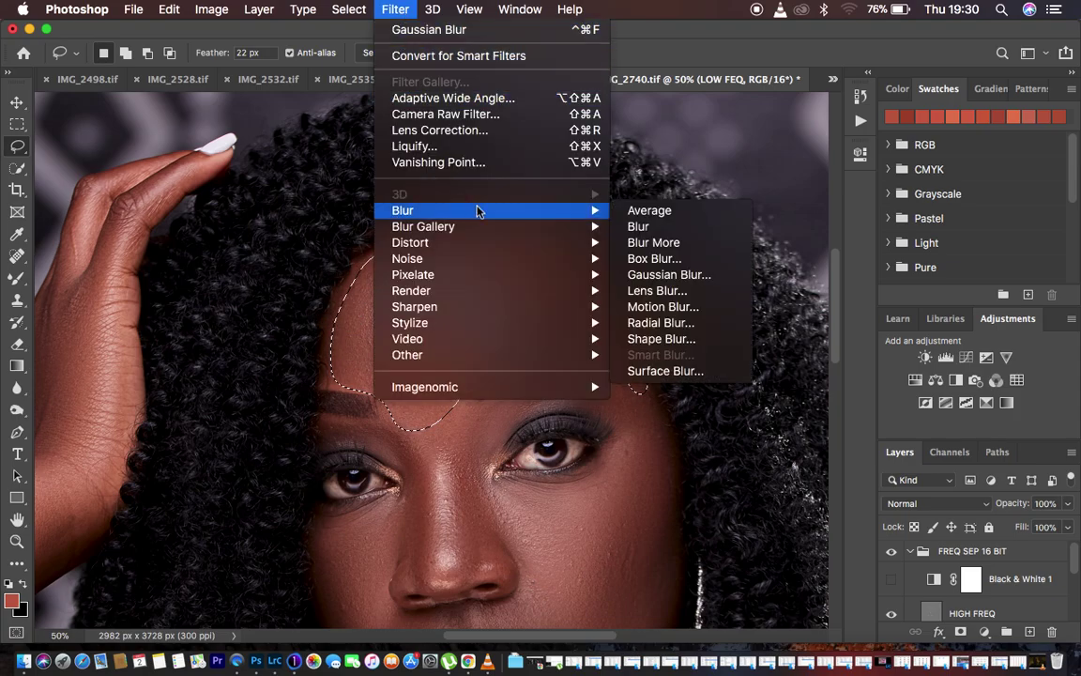
pyautogui.click(682, 279)
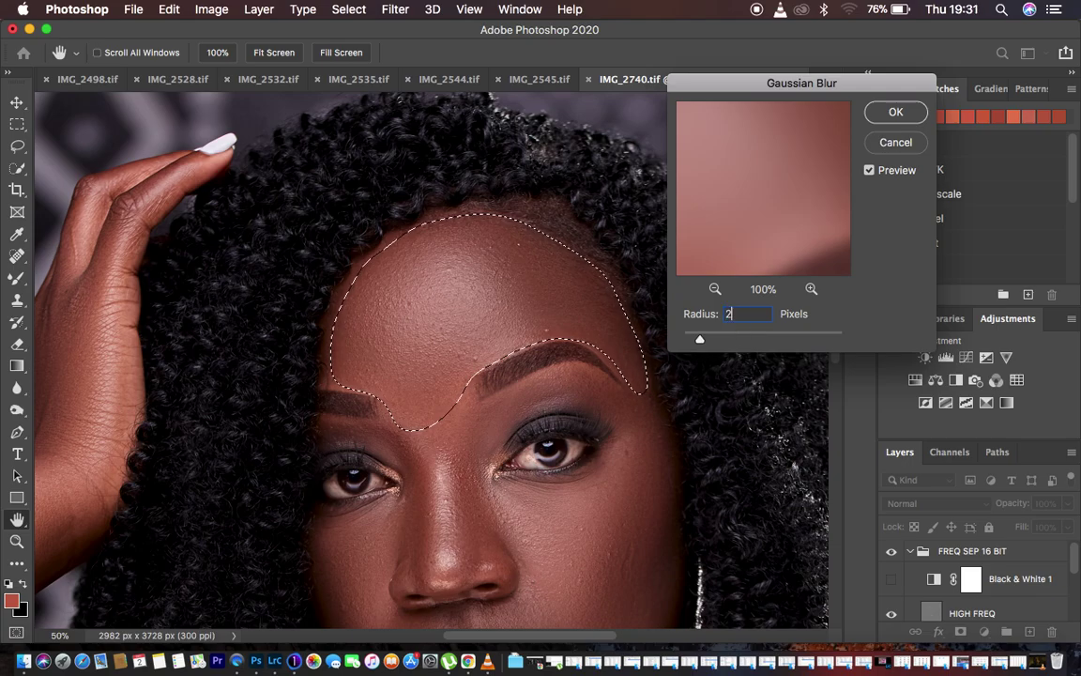
pyautogui.write('1')
pyautogui.click(880, 111)
# - Lasso the under-eye and upper cheek area on the woman's left side and apply the Gaussian Blur
pyautogui.scroll(-5, 718, 265)
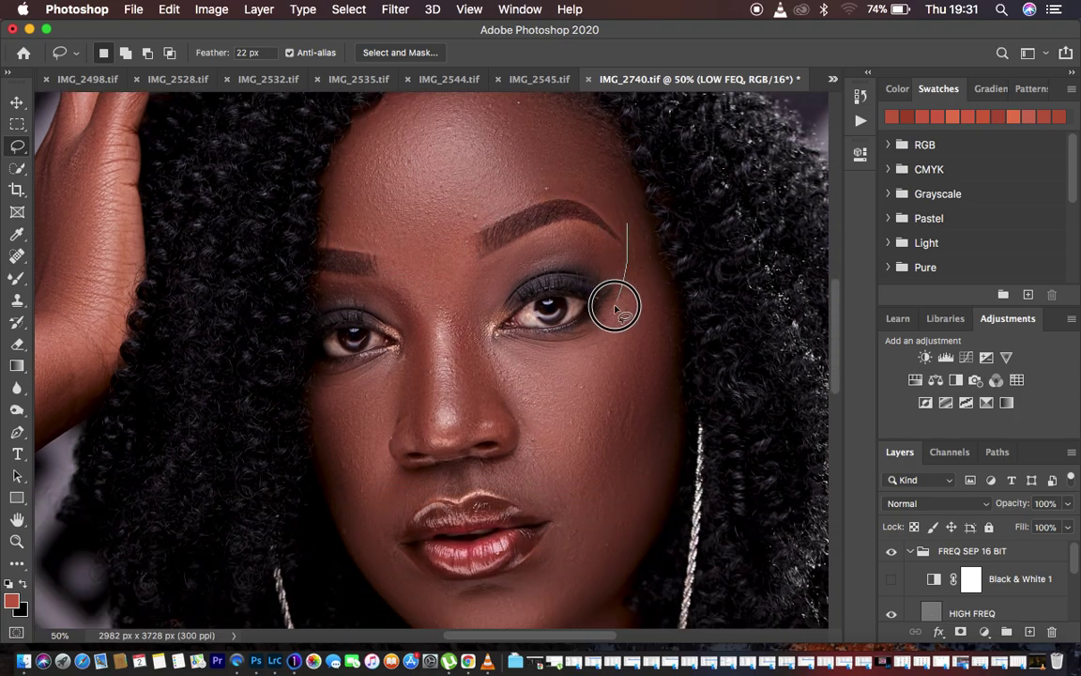
pyautogui.moveTo(495, 344)
pyautogui.mouseDown()
pyautogui.moveTo(537, 425)
pyautogui.moveTo(616, 427)
pyautogui.mouseUp()
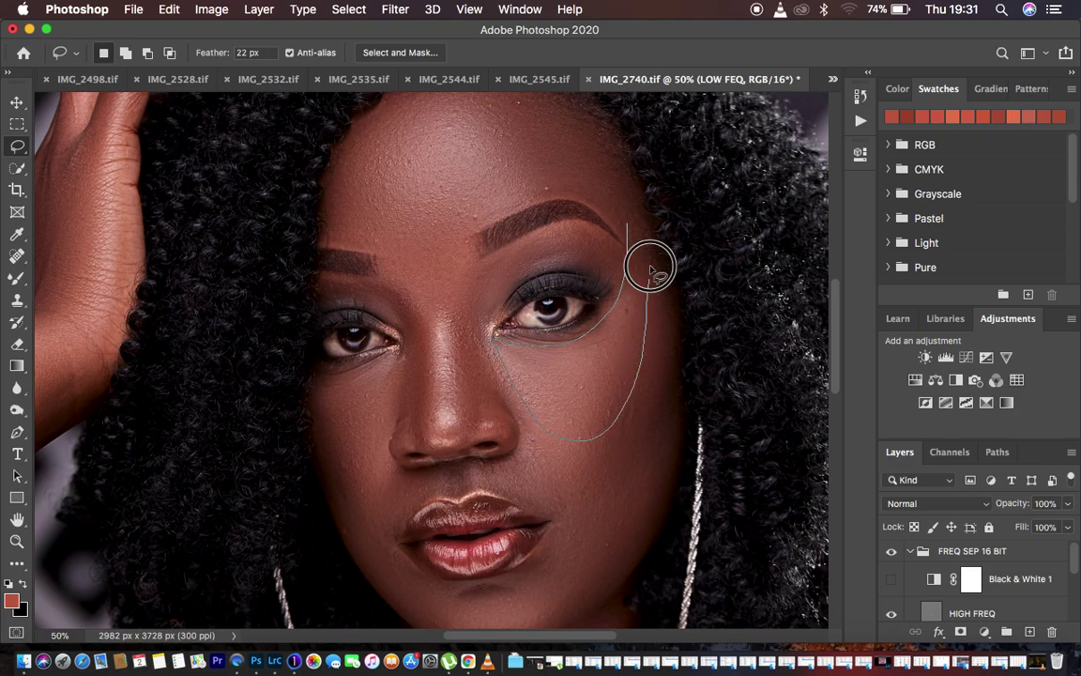
pyautogui.rightClick(606, 367)
pyautogui.click(693, 579)
# - Apply the Gaussian Blur to lassoed areas of her right cheek and her left lower cheek beside the mouth
pyautogui.moveTo(328, 394)
pyautogui.mouseDown()
pyautogui.moveTo(403, 347)
pyautogui.moveTo(402, 412)
pyautogui.moveTo(370, 490)
pyautogui.moveTo(332, 493)
pyautogui.moveTo(326, 399)
pyautogui.mouseUp()
pyautogui.rightClick(356, 439)
pyautogui.click(427, 582)
pyautogui.moveTo(567, 433)
pyautogui.mouseDown()
pyautogui.moveTo(520, 485)
pyautogui.moveTo(599, 584)
pyautogui.moveTo(648, 527)
pyautogui.moveTo(675, 441)
pyautogui.moveTo(678, 379)
pyautogui.moveTo(662, 352)
pyautogui.mouseUp()
pyautogui.rightClick(633, 447)
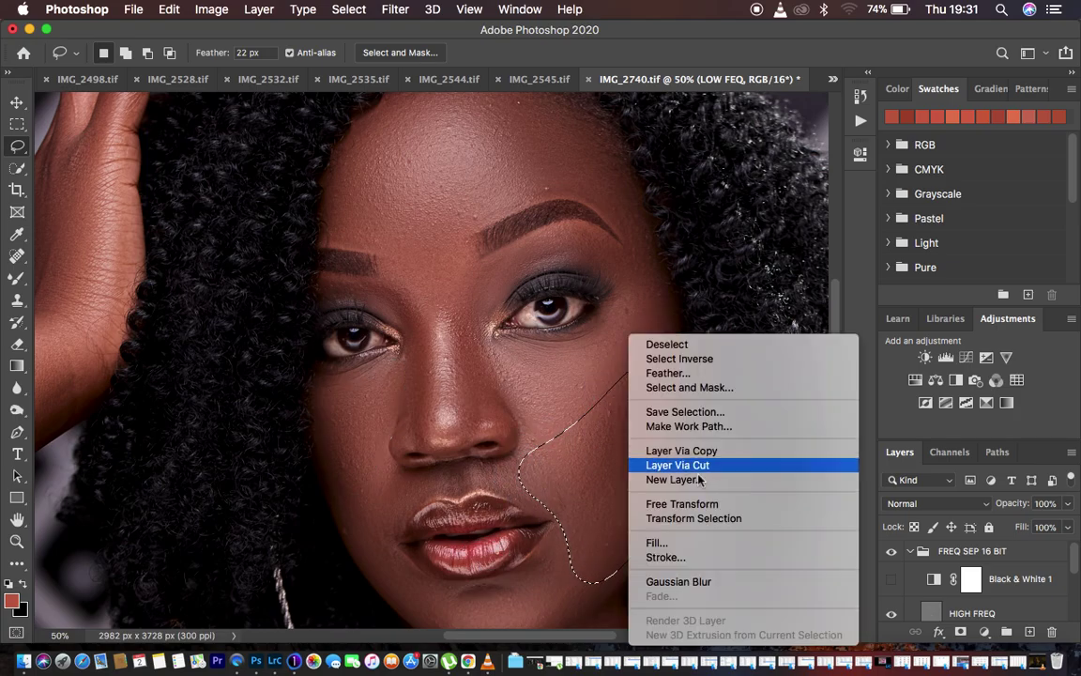
pyautogui.click(721, 582)
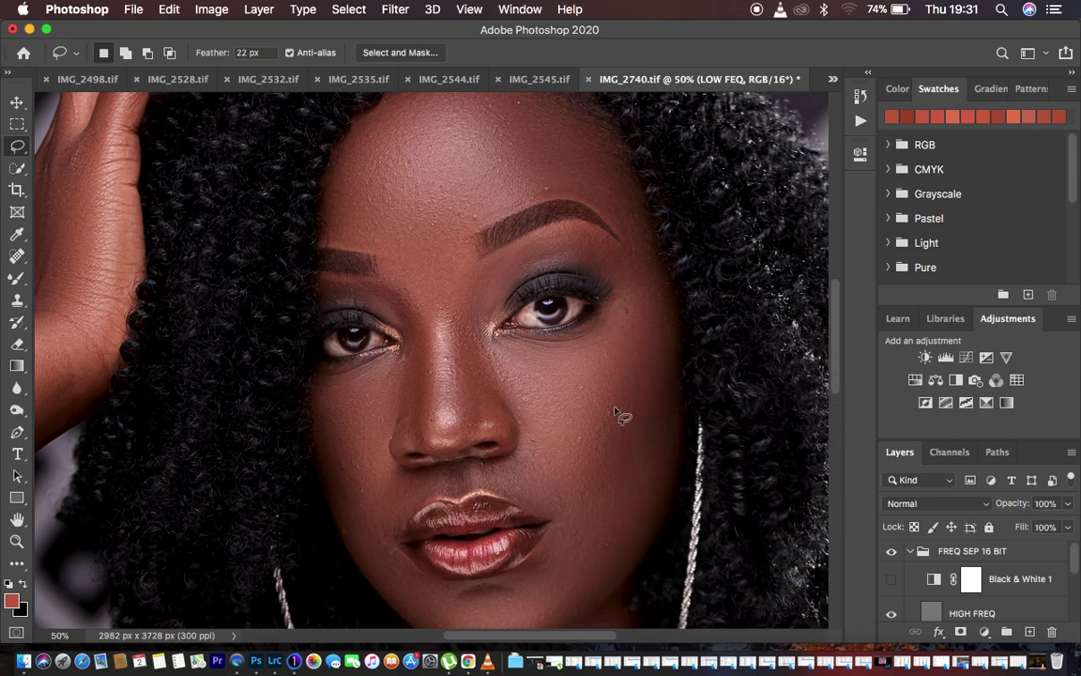
# - Blur a lassoed area of her right lower face, and another from her left mouth corner down to the chin
pyautogui.scroll(-5, 615, 413)
pyautogui.moveTo(365, 323)
pyautogui.mouseDown()
pyautogui.moveTo(375, 384)
pyautogui.moveTo(447, 445)
pyautogui.moveTo(467, 431)
pyautogui.moveTo(450, 401)
pyautogui.moveTo(394, 362)
pyautogui.moveTo(393, 341)
pyautogui.moveTo(435, 290)
pyautogui.moveTo(375, 315)
pyautogui.mouseUp()
pyautogui.rightClick(386, 360)
pyautogui.click(482, 579)
pyautogui.hotkey('ctrl', 'd')
pyautogui.moveTo(560, 321)
pyautogui.mouseDown()
pyautogui.moveTo(514, 397)
pyautogui.moveTo(468, 412)
pyautogui.moveTo(513, 458)
pyautogui.moveTo(572, 428)
pyautogui.moveTo(607, 338)
pyautogui.moveTo(579, 277)
pyautogui.moveTo(538, 267)
pyautogui.moveTo(501, 286)
pyautogui.moveTo(549, 328)
pyautogui.mouseUp()
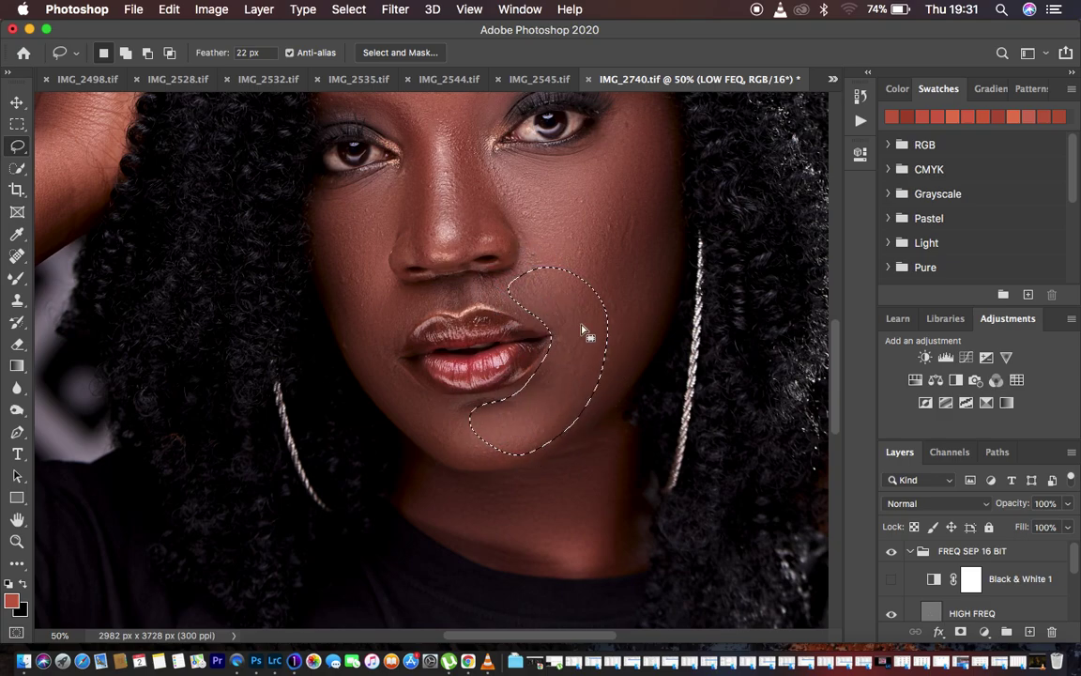
pyautogui.rightClick(584, 330)
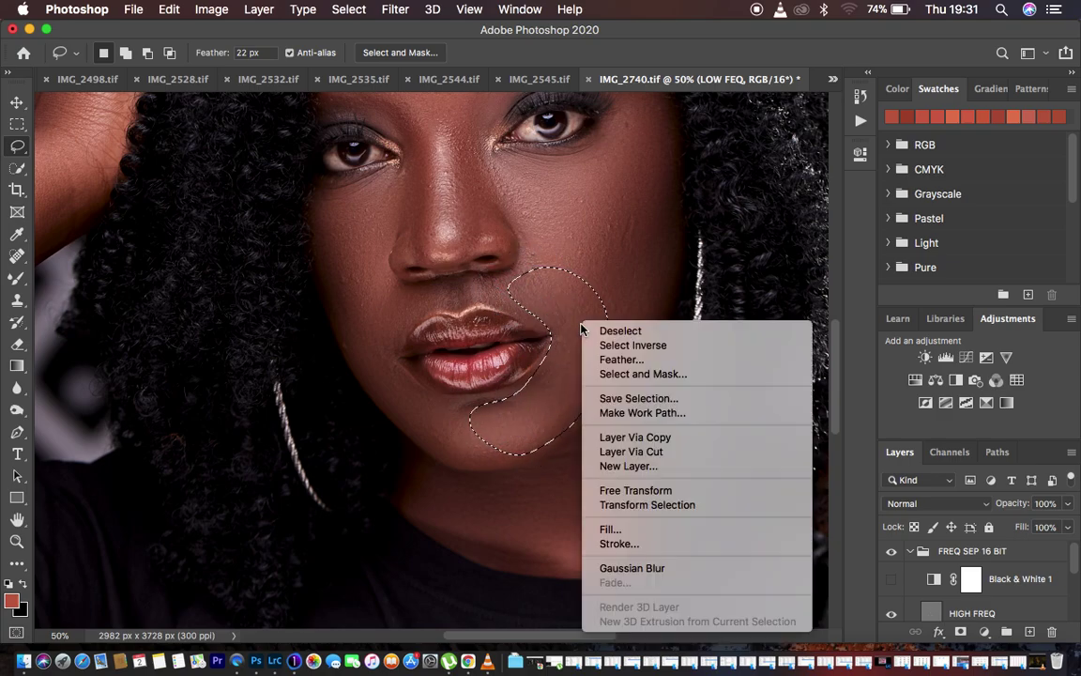
pyautogui.click(674, 569)
# - Lasso each side of the nose bridge in turn, apply the Gaussian Blur to both and deselect
pyautogui.press('super+minus')
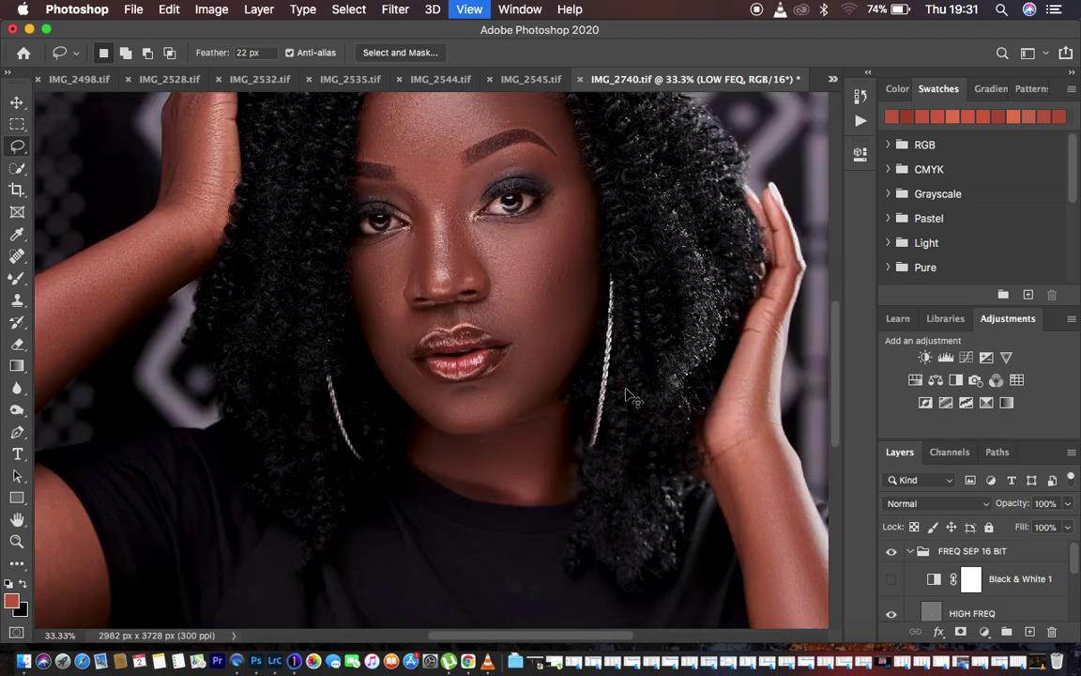
pyautogui.press('super+minus')
pyautogui.press('super+minus')
pyautogui.press('super+plus')
pyautogui.press('super+plus')
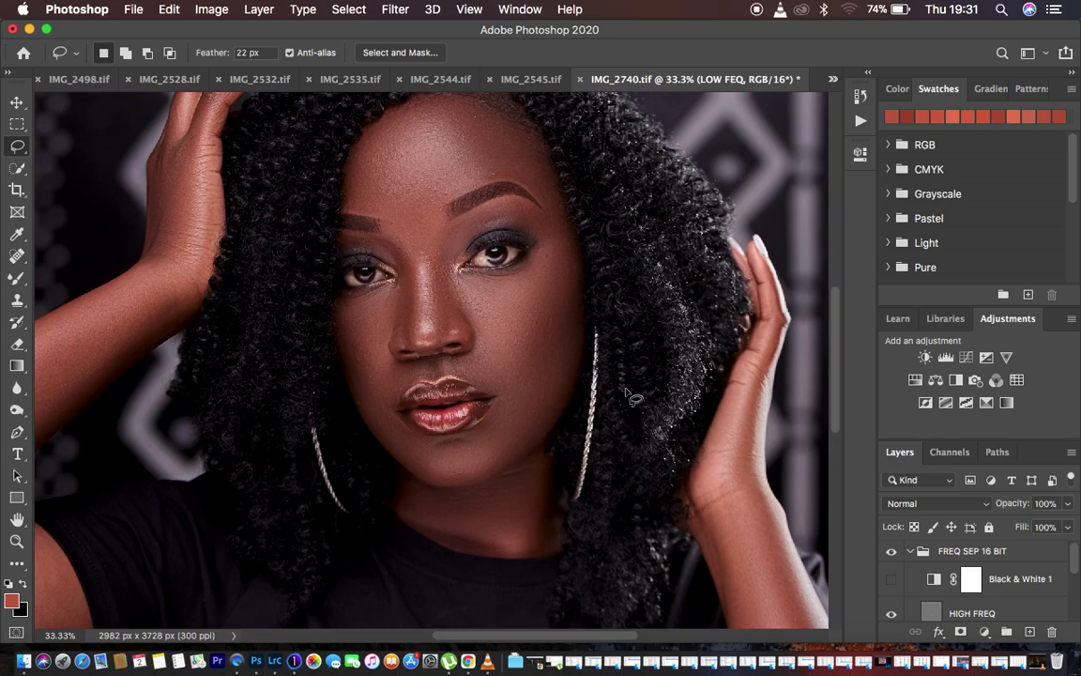
pyautogui.moveTo(463, 222)
pyautogui.mouseDown()
pyautogui.moveTo(428, 249)
pyautogui.moveTo(445, 336)
pyautogui.moveTo(466, 326)
pyautogui.moveTo(447, 220)
pyautogui.moveTo(449, 271)
pyautogui.mouseUp()
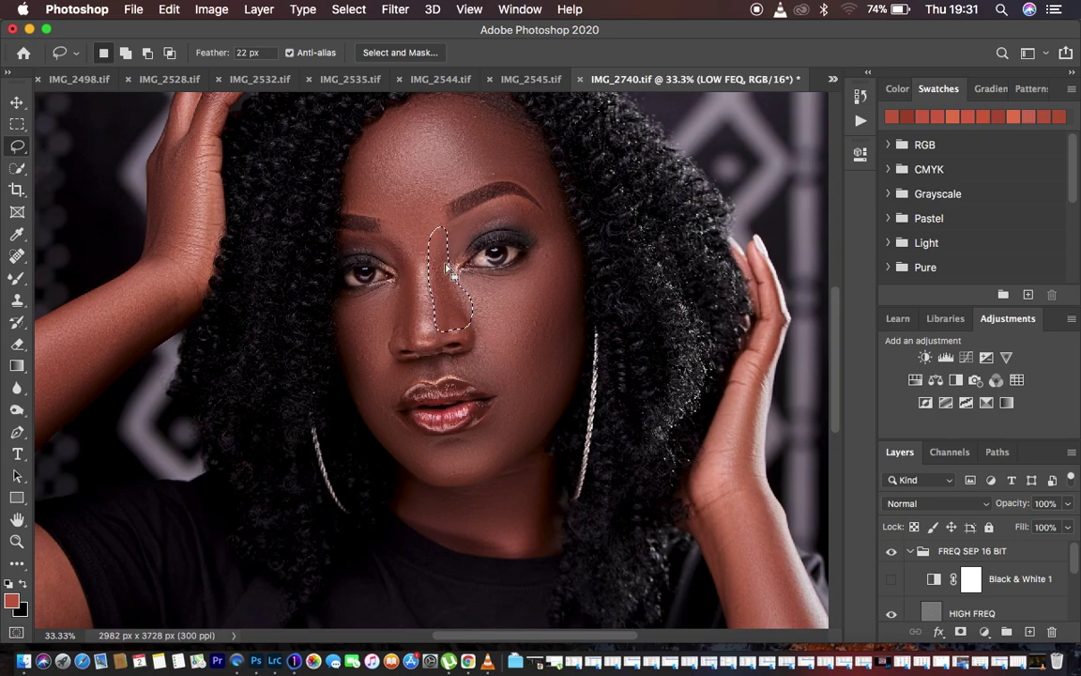
pyautogui.rightClick(451, 272)
pyautogui.click(524, 514)
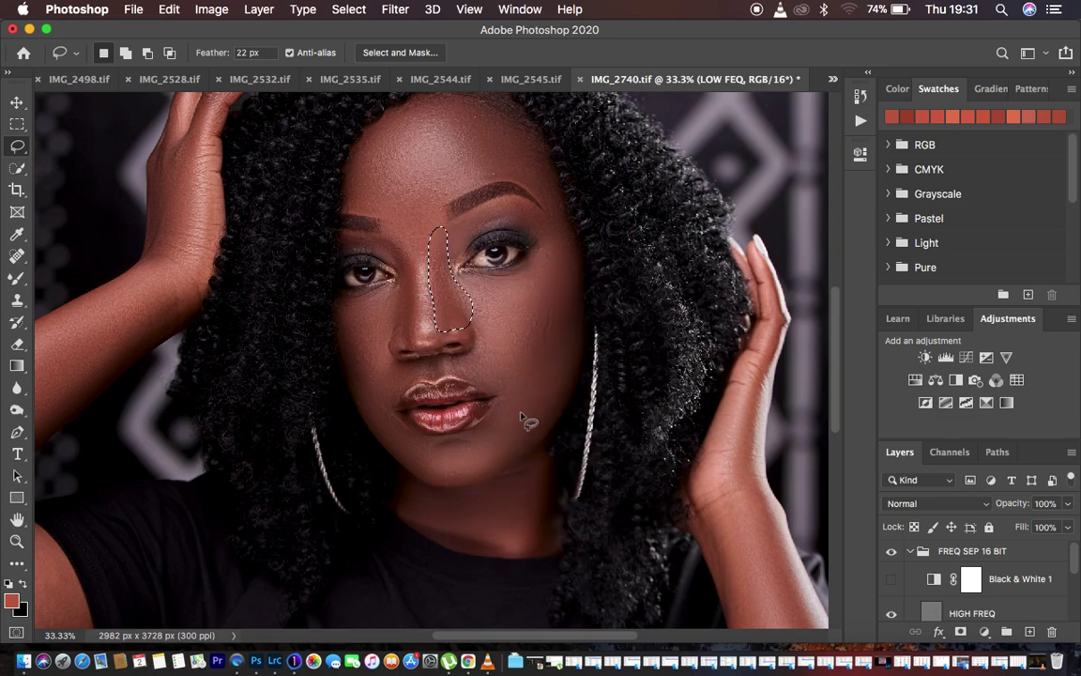
pyautogui.moveTo(341, 219)
pyautogui.mouseDown()
pyautogui.moveTo(393, 229)
pyautogui.moveTo(415, 272)
pyautogui.moveTo(404, 347)
pyautogui.moveTo(375, 323)
pyautogui.moveTo(384, 288)
pyautogui.moveTo(376, 235)
pyautogui.moveTo(405, 275)
pyautogui.mouseUp()
pyautogui.rightClick(410, 285)
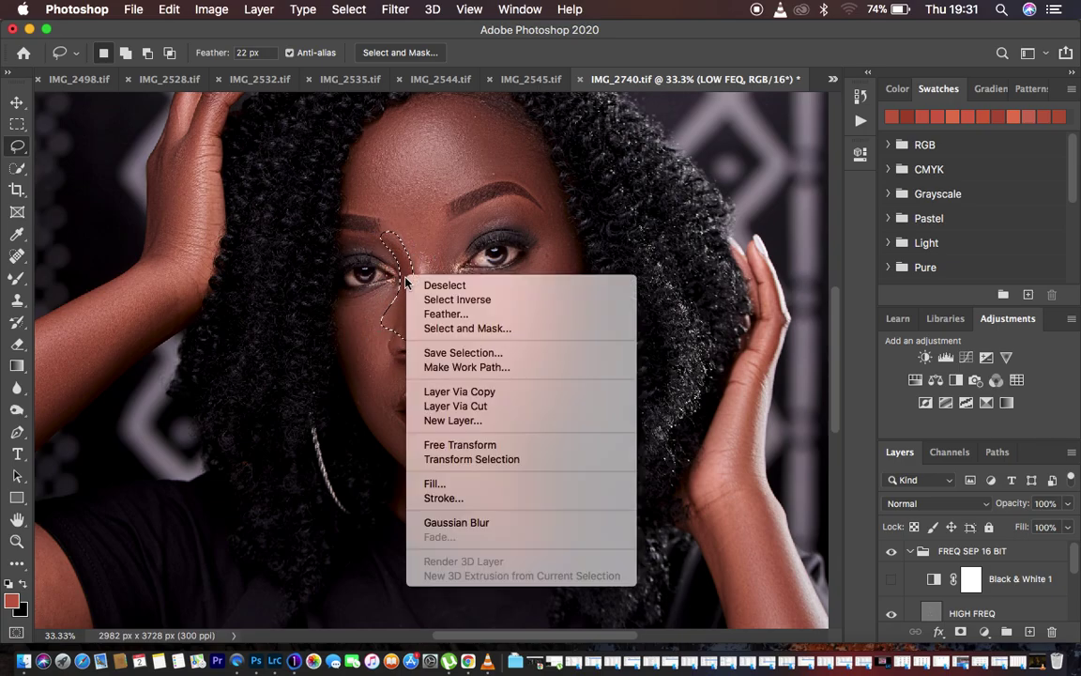
pyautogui.click(502, 521)
pyautogui.press('super+d')
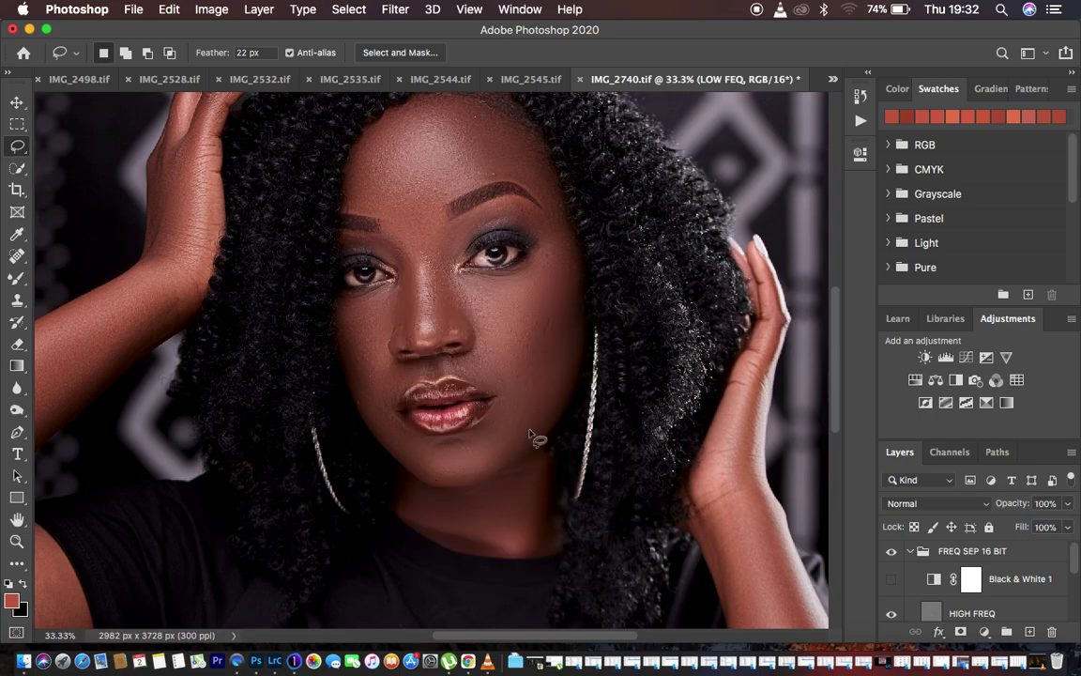
# - Toggle the FREQ SEP 16 BIT group off and on repeatedly to compare the whole portrait with and without retouching
pyautogui.press('super+minus')
pyautogui.press('super+minus')
pyautogui.press('super+minus')
pyautogui.press('super+plus')
pyautogui.press('super+plus')
pyautogui.press('super+plus')
pyautogui.press('super+minus')
pyautogui.press('super+minus')
pyautogui.press('super+minus')
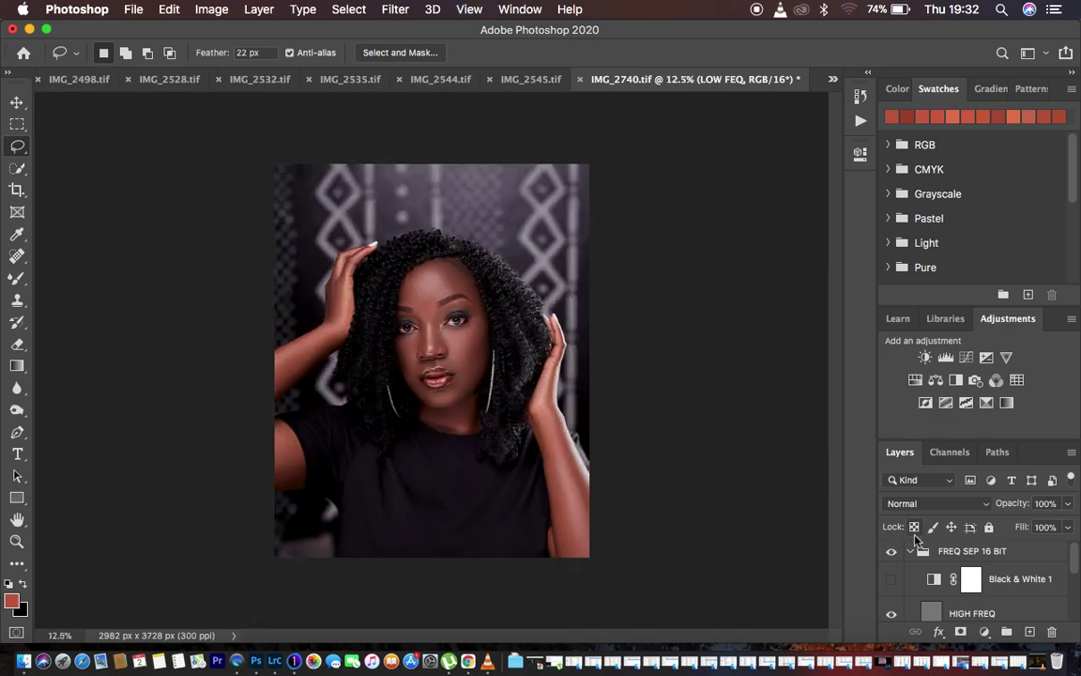
pyautogui.click(894, 554)
pyautogui.click(894, 554)
pyautogui.click(893, 554)
pyautogui.click(894, 554)
pyautogui.click(893, 554)
pyautogui.click(893, 553)
pyautogui.click(894, 554)
pyautogui.click(893, 554)
pyautogui.click(894, 554)
pyautogui.click(893, 554)
# - Select the HIGH FREQ layer and ready the Clone Stamp, checking its brush at 30 px and 39% hardness
pyautogui.click(943, 613)
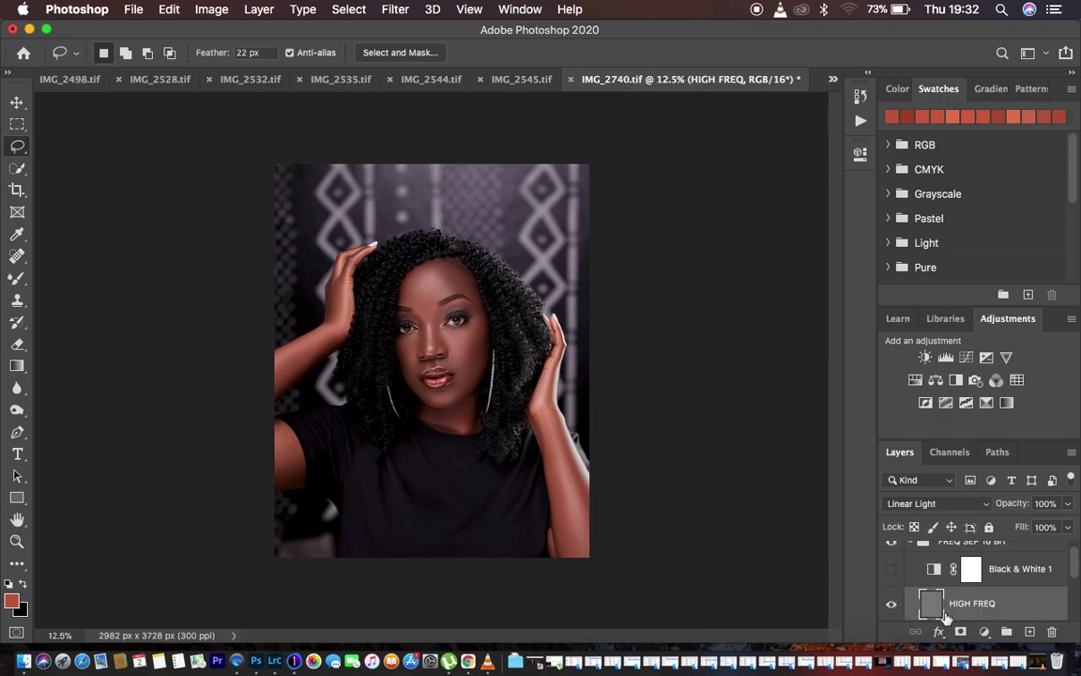
pyautogui.press('s')
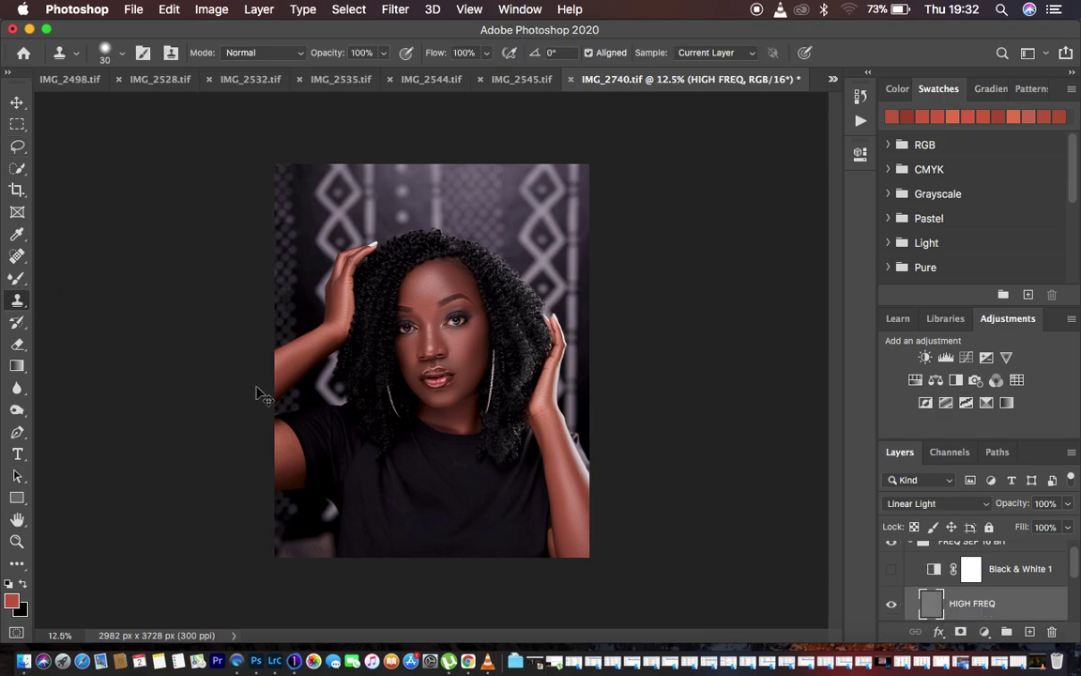
pyautogui.press('super+plus')
pyautogui.press('super+plus')
pyautogui.press('super+plus')
pyautogui.press('super+plus')
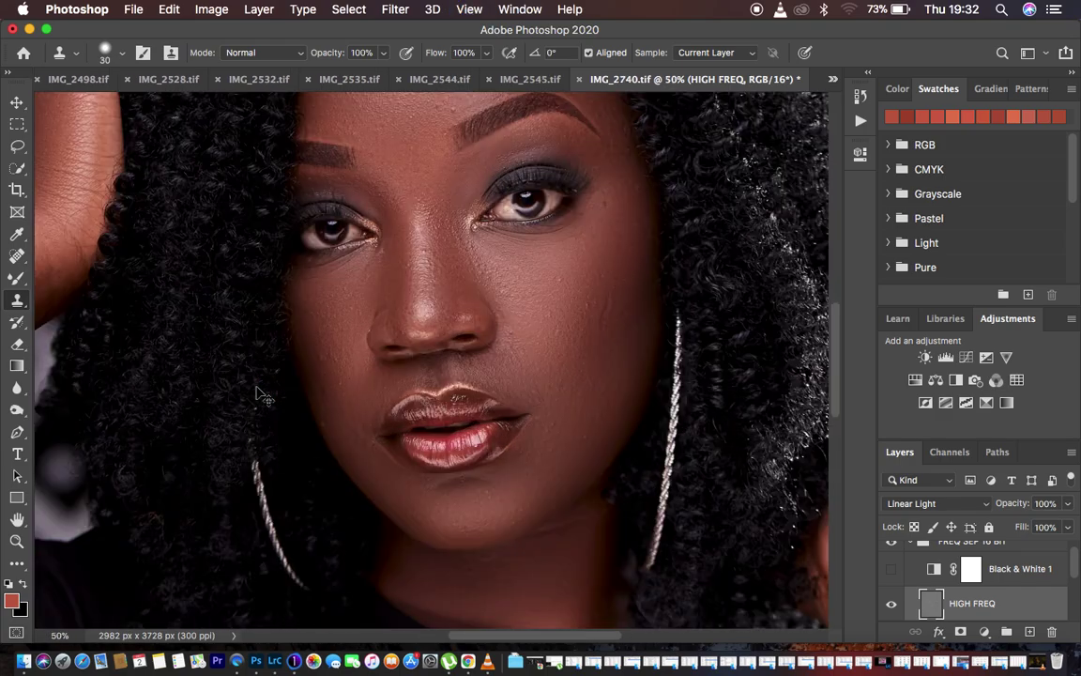
pyautogui.click(124, 57)
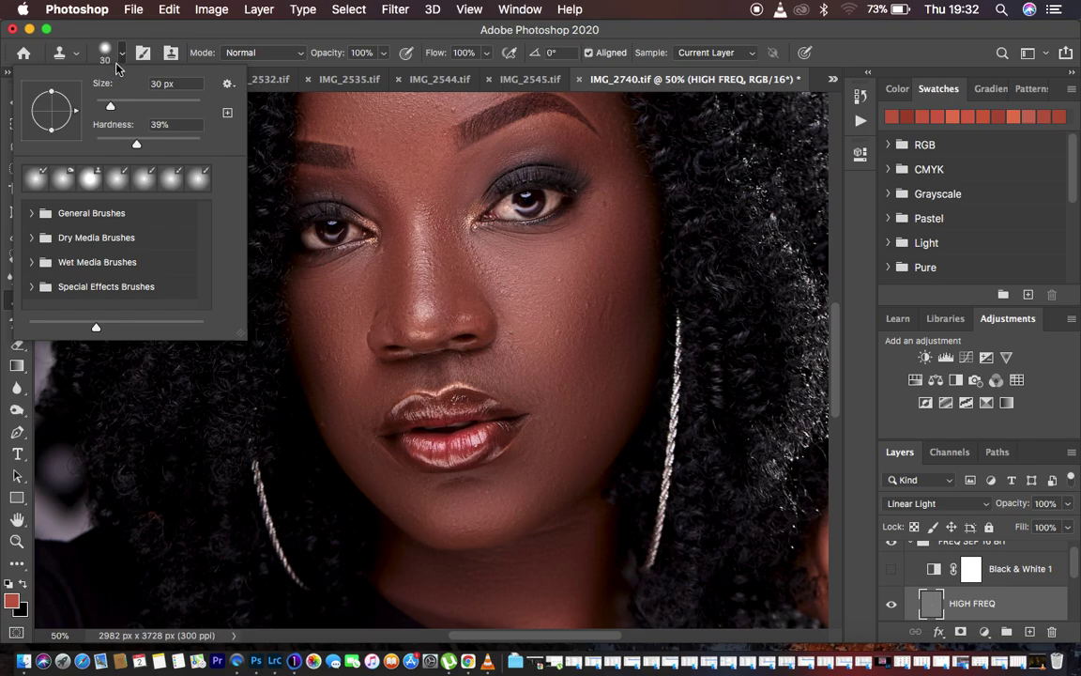
pyautogui.click(121, 54)
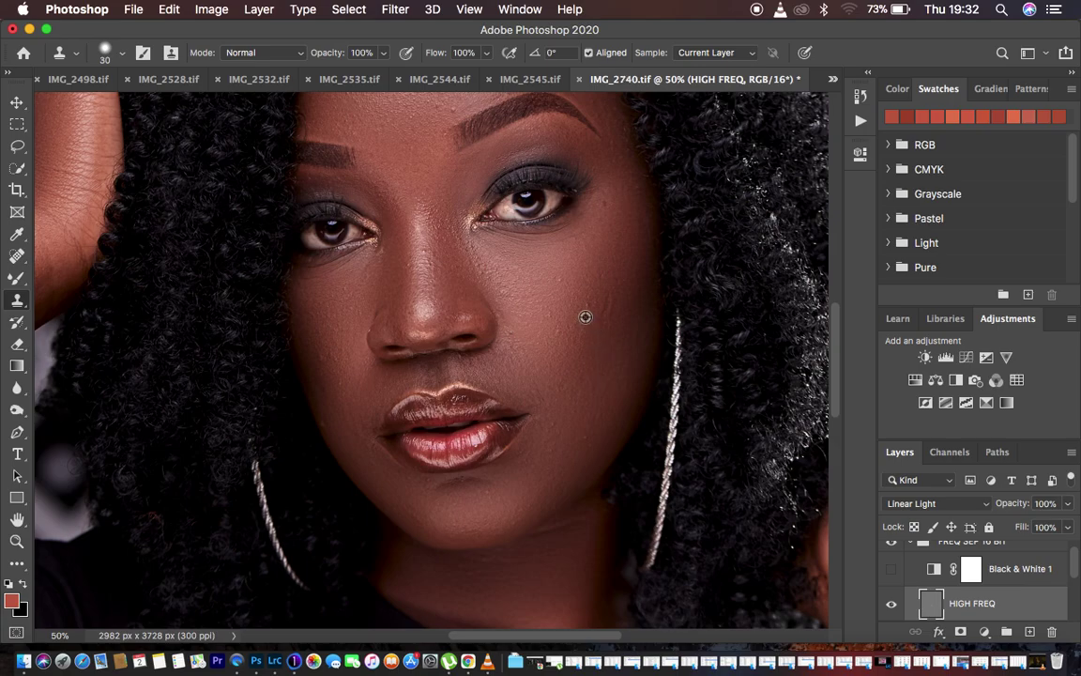
# - Clone clean skin texture over the bumps on both cheeks on the HIGH FREQ layer, using size 40 on her right cheek
pyautogui.press('super+equal')
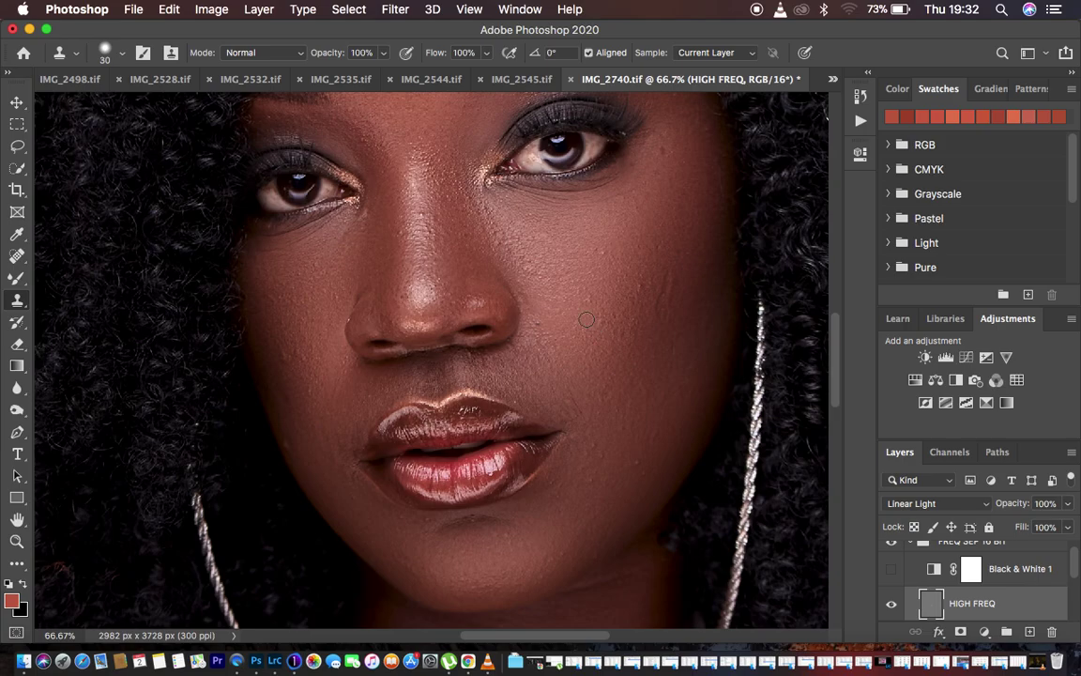
pyautogui.keyDown('alt'); pyautogui.click(631, 272); pyautogui.keyUp('alt')
pyautogui.moveTo(665, 290)
pyautogui.mouseDown()
pyautogui.moveTo(685, 300)
pyautogui.moveTo(663, 304)
pyautogui.moveTo(687, 318)
pyautogui.moveTo(666, 316)
pyautogui.moveTo(690, 273)
pyautogui.moveTo(620, 240)
pyautogui.moveTo(599, 250)
pyautogui.moveTo(587, 311)
pyautogui.moveTo(613, 339)
pyautogui.moveTo(648, 314)
pyautogui.moveTo(639, 287)
pyautogui.moveTo(587, 300)
pyautogui.moveTo(634, 464)
pyautogui.moveTo(632, 439)
pyautogui.moveTo(657, 417)
pyautogui.moveTo(656, 358)
pyautogui.moveTo(671, 350)
pyautogui.moveTo(667, 155)
pyautogui.mouseUp()
pyautogui.moveTo(318, 270); pyautogui.dragTo(318, 357)
pyautogui.keyDown('alt'); pyautogui.click(306, 358); pyautogui.keyUp('alt')
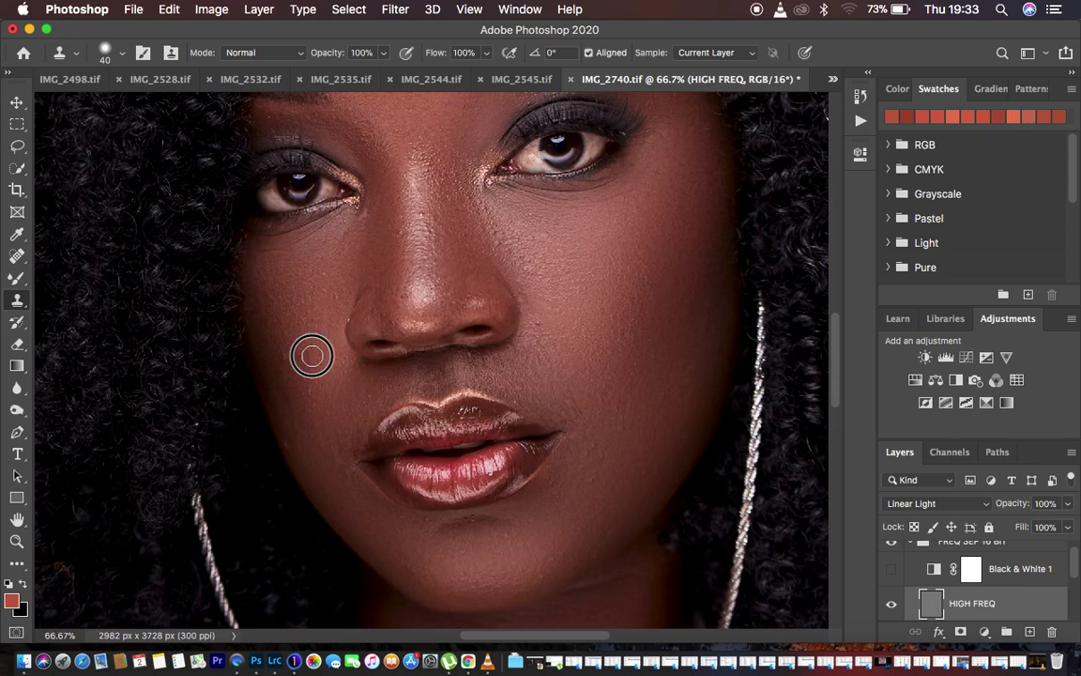
pyautogui.moveTo(306, 441)
pyautogui.mouseDown()
pyautogui.moveTo(292, 447)
pyautogui.moveTo(309, 413)
pyautogui.moveTo(299, 403)
pyautogui.moveTo(321, 403)
pyautogui.moveTo(308, 391)
pyautogui.moveTo(329, 341)
pyautogui.moveTo(297, 367)
pyautogui.moveTo(284, 357)
pyautogui.mouseUp()
# - Clone over the rough texture beside the mouth, on the chin, along the nose bridge and under her left eye
pyautogui.keyDown('alt'); pyautogui.click(619, 448); pyautogui.keyUp('alt')
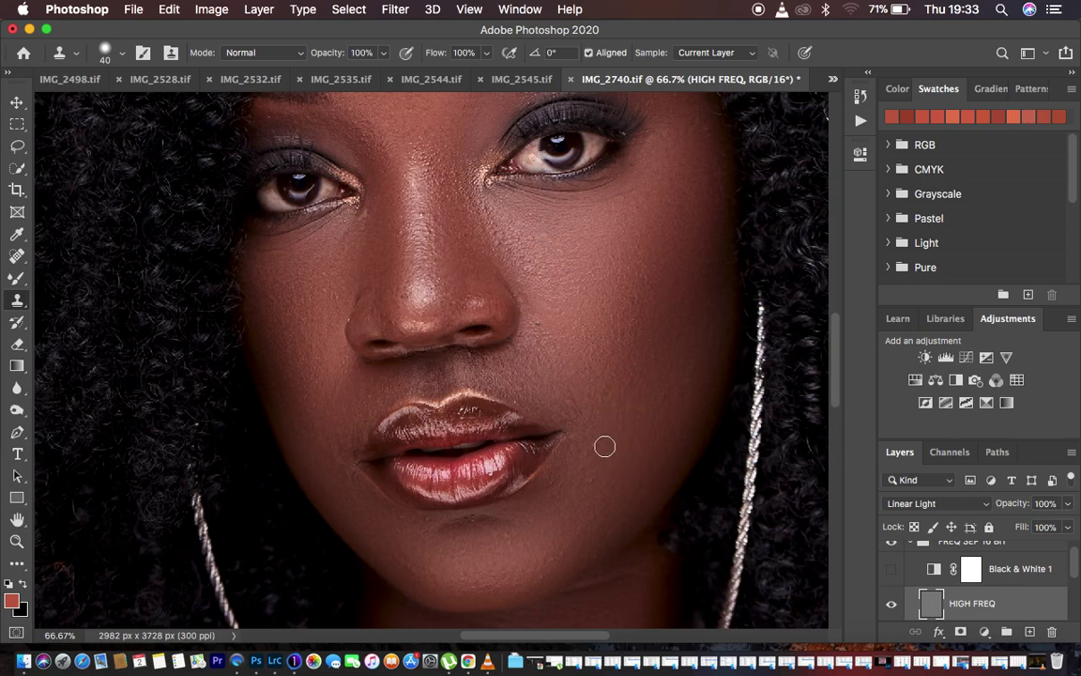
pyautogui.moveTo(590, 457)
pyautogui.mouseDown()
pyautogui.moveTo(603, 473)
pyautogui.moveTo(536, 537)
pyautogui.moveTo(525, 531)
pyautogui.mouseUp()
pyautogui.keyDown('alt'); pyautogui.click(496, 533); pyautogui.keyUp('alt')
pyautogui.keyDown('alt'); pyautogui.click(367, 236); pyautogui.keyUp('alt')
pyautogui.click(365, 215)
pyautogui.moveTo(419, 216)
pyautogui.mouseDown()
pyautogui.moveTo(385, 222)
pyautogui.moveTo(394, 244)
pyautogui.moveTo(396, 229)
pyautogui.mouseUp()
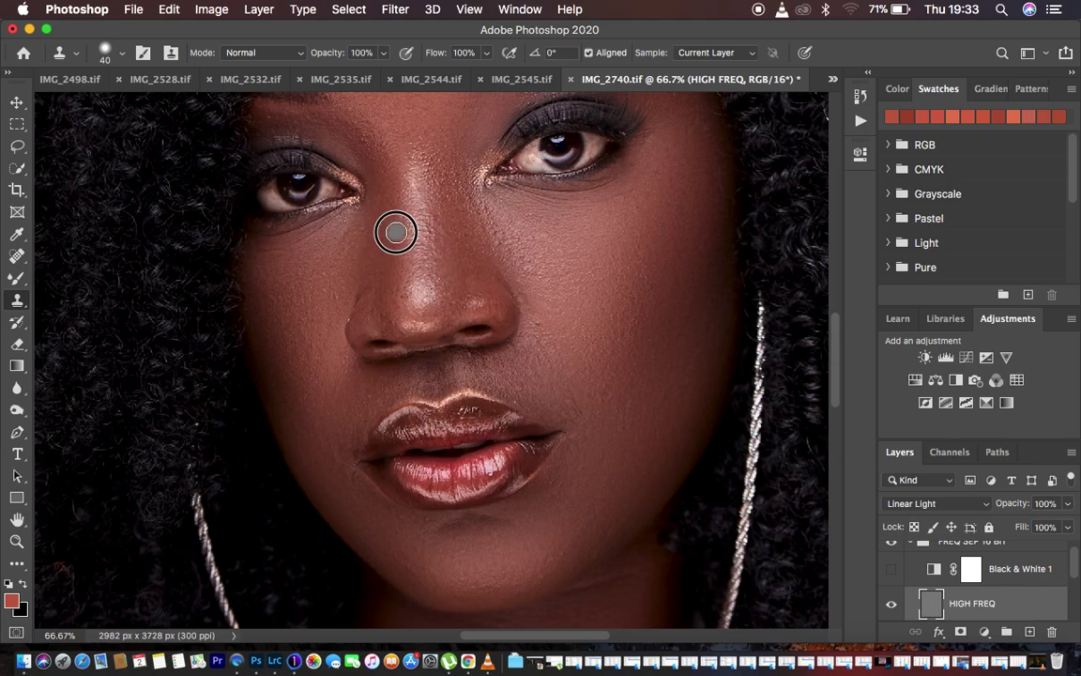
pyautogui.moveTo(532, 238); pyautogui.dragTo(516, 247)
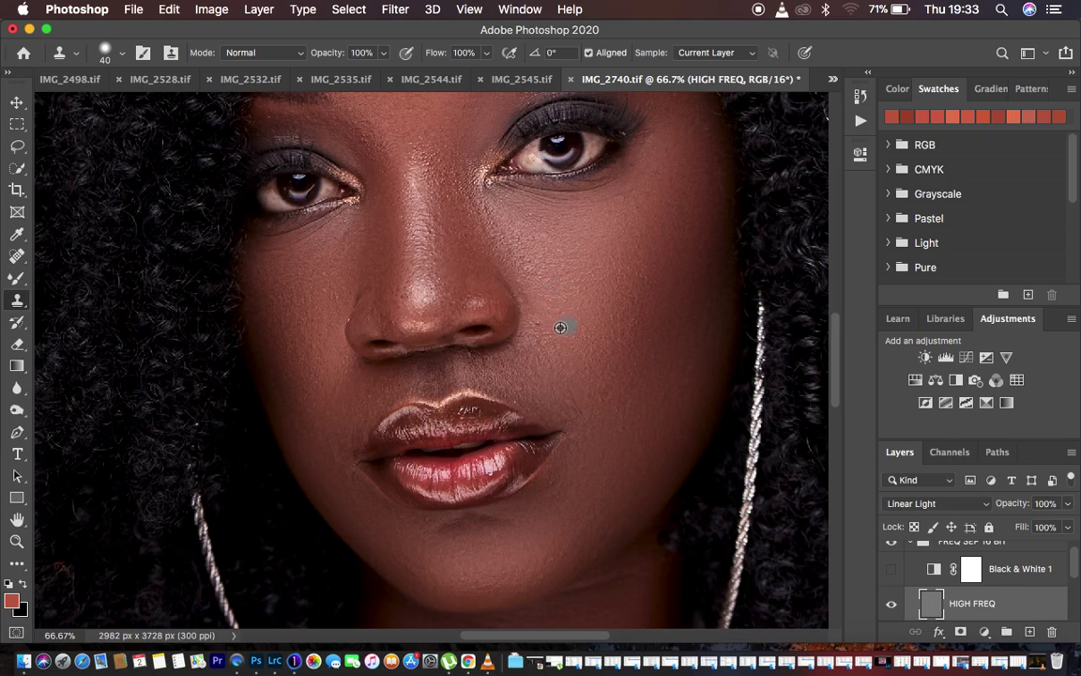
# - Clean the bumps around her left eyebrow and temple and on the forehead with the Clone Stamp at size 40
pyautogui.scroll(5, 644, 249)
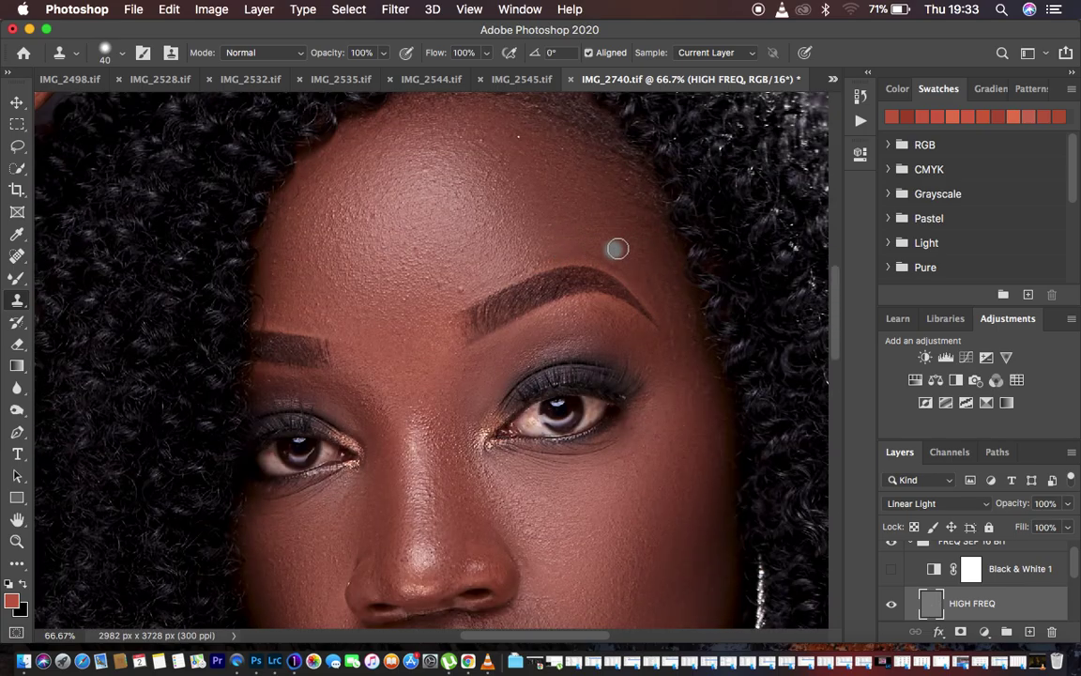
pyautogui.moveTo(648, 278)
pyautogui.mouseDown()
pyautogui.moveTo(651, 258)
pyautogui.moveTo(668, 288)
pyautogui.moveTo(661, 258)
pyautogui.moveTo(656, 286)
pyautogui.moveTo(668, 286)
pyautogui.mouseUp()
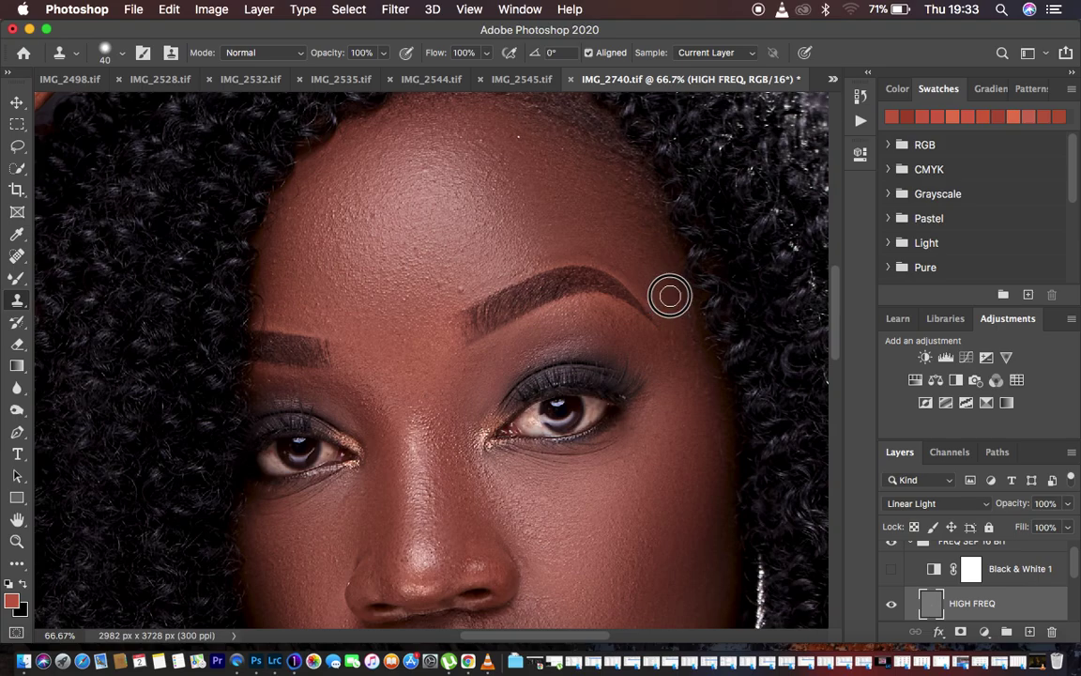
pyautogui.keyDown('alt'); pyautogui.click(678, 310); pyautogui.keyUp('alt')
pyautogui.click(679, 319)
pyautogui.click(681, 338)
pyautogui.moveTo(690, 349); pyautogui.dragTo(665, 290)
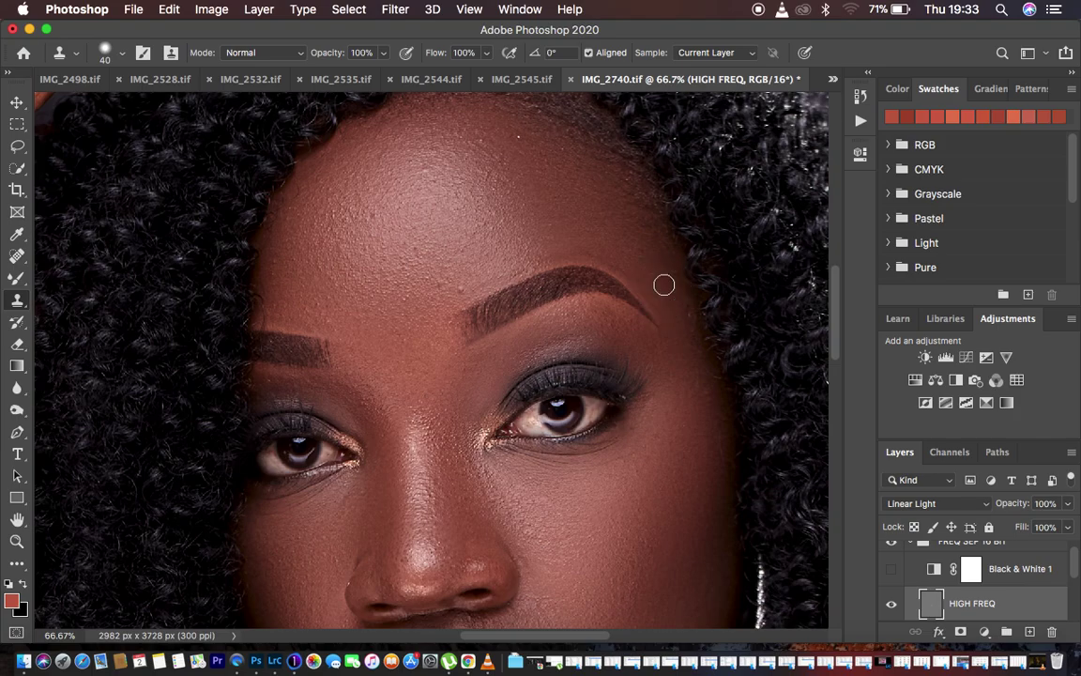
pyautogui.keyDown('alt'); pyautogui.click(629, 256); pyautogui.keyUp('alt')
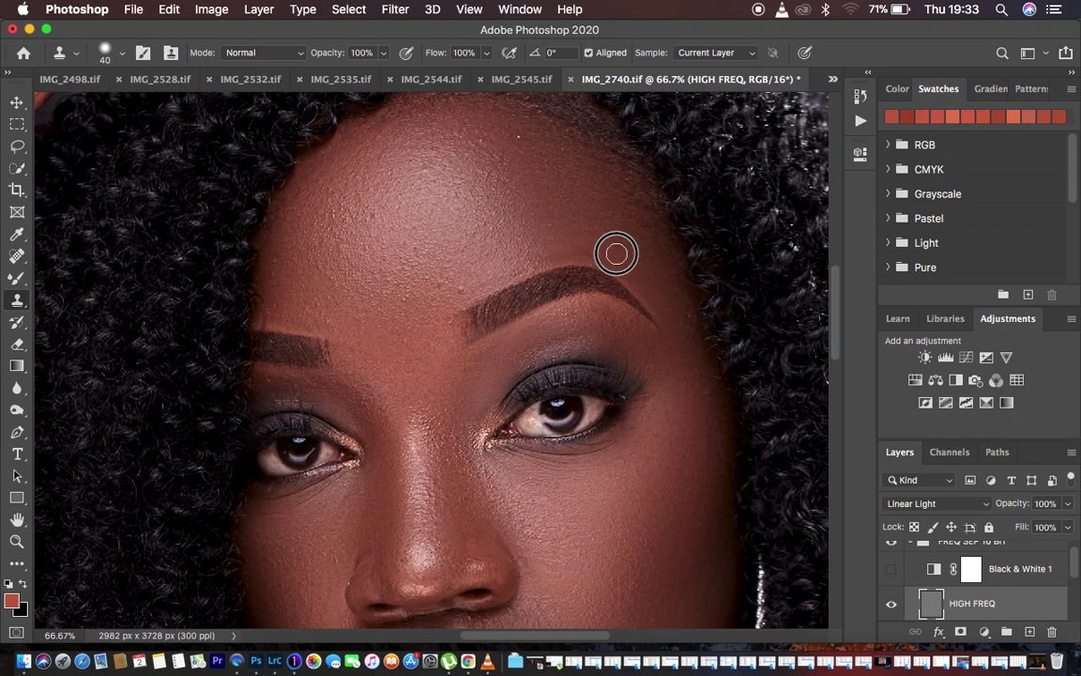
pyautogui.moveTo(695, 351); pyautogui.dragTo(700, 363)
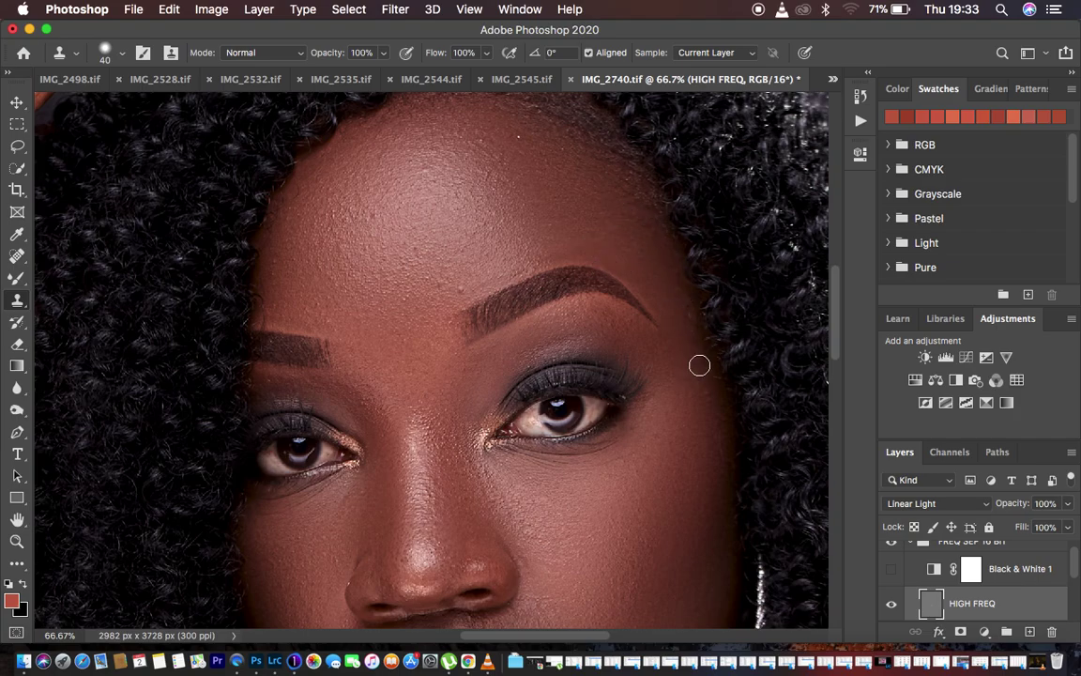
pyautogui.keyDown('alt'); pyautogui.click(698, 360); pyautogui.keyUp('alt')
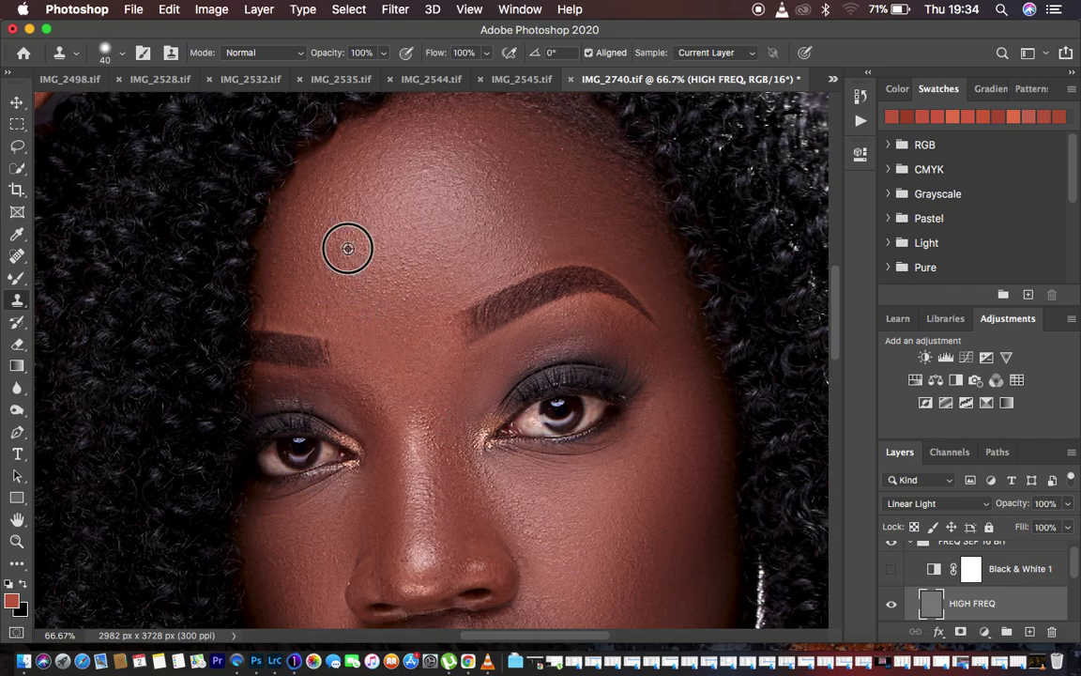
pyautogui.click(474, 445)
# - Clone clean texture over the chin edge and the creases on the neck
pyautogui.scroll(-10, 542, 508)
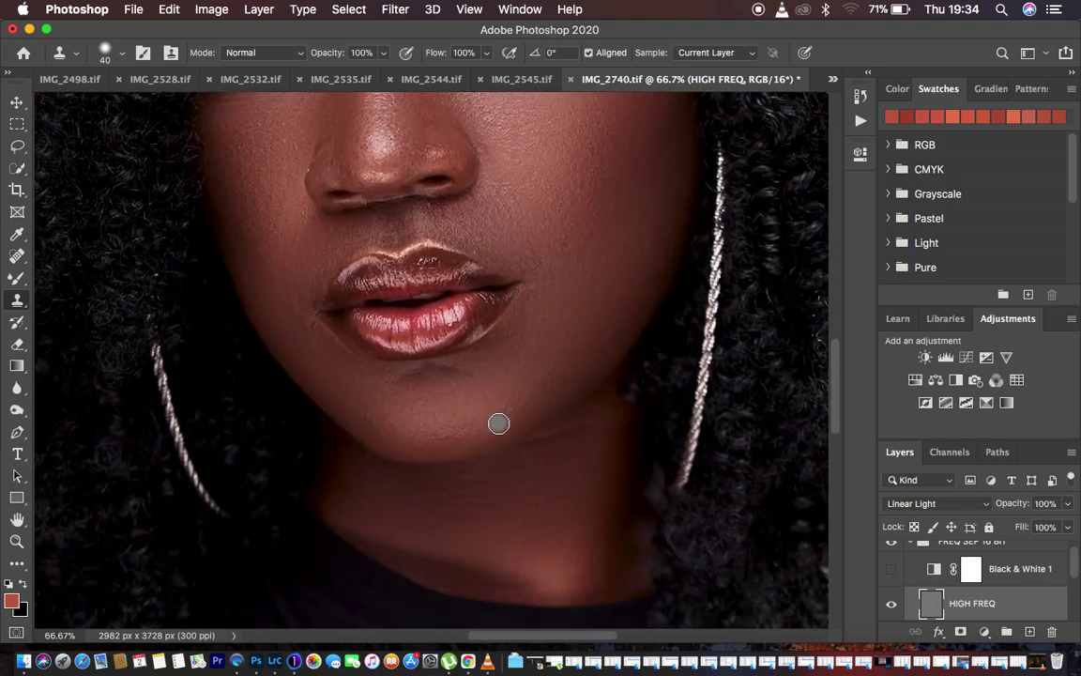
pyautogui.click(533, 472)
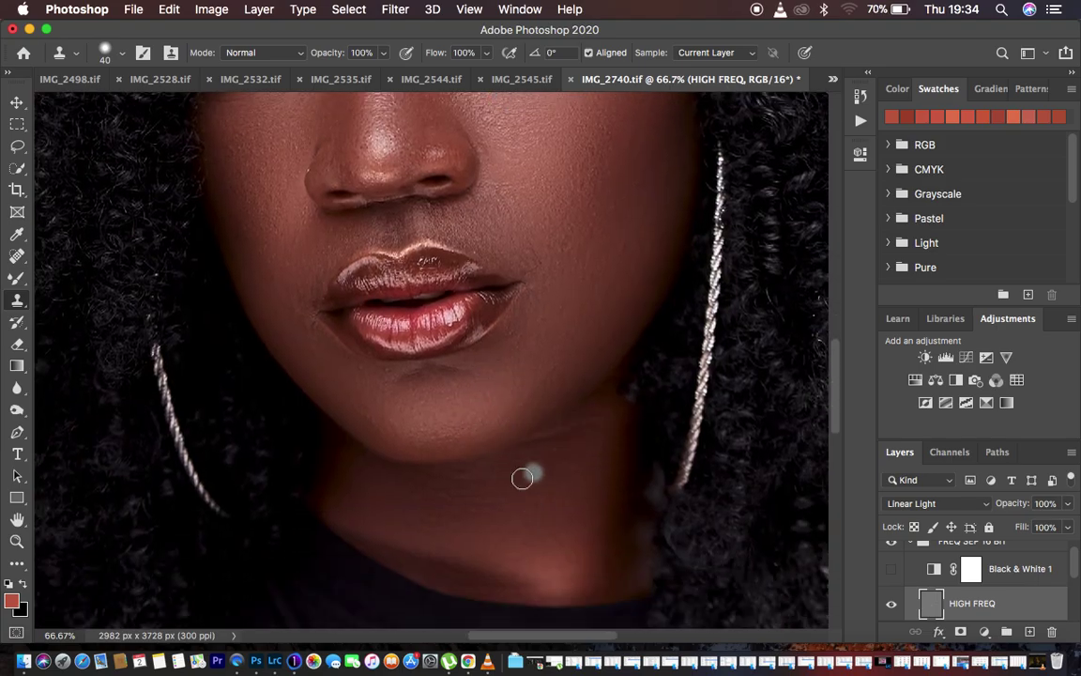
pyautogui.click(475, 480)
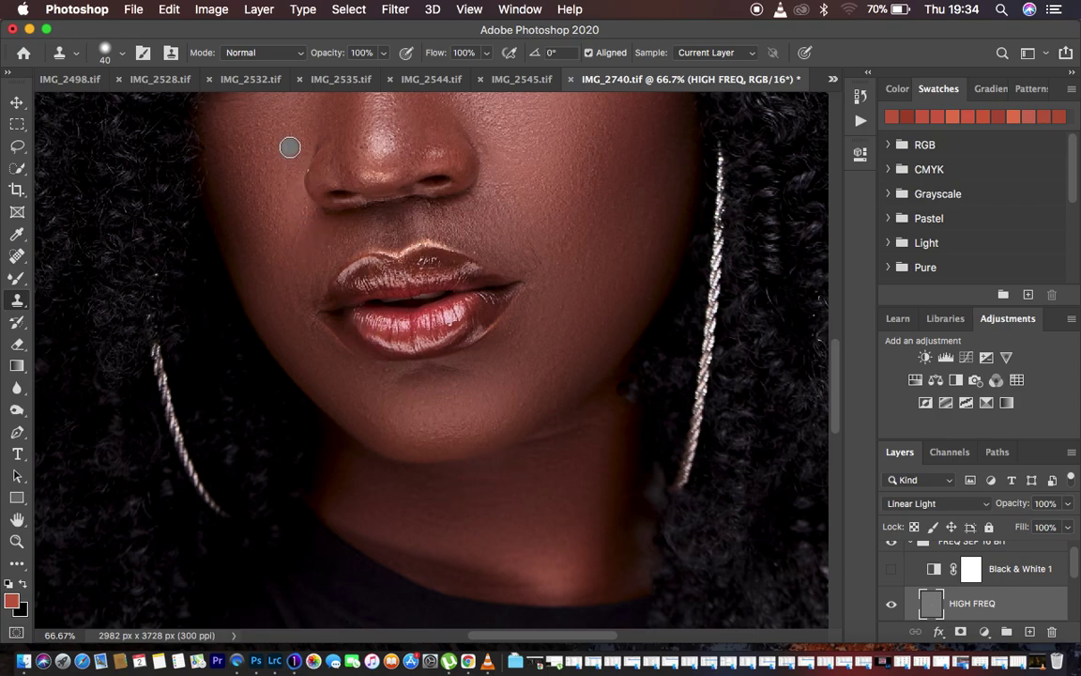
pyautogui.keyDown('alt'); pyautogui.click(244, 155); pyautogui.keyUp('alt')
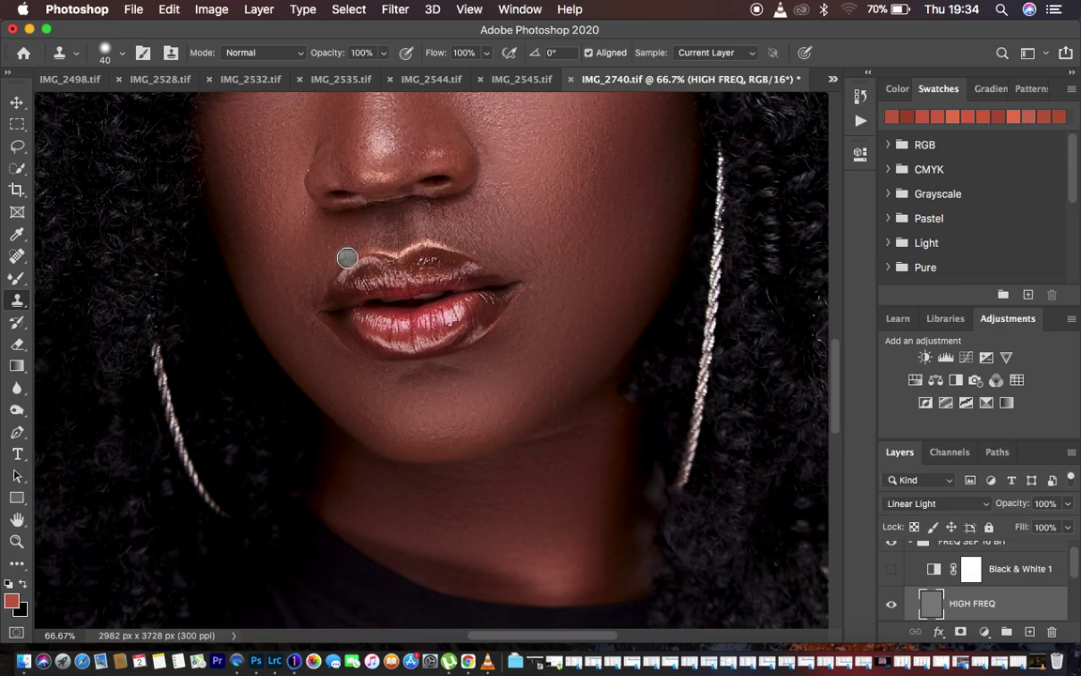
# - View the whole portrait and delete the Black & White 1 adjustment layer from the FREQ SEP 16 BIT group
pyautogui.press('super+minus')
pyautogui.press('super+minus')
pyautogui.press('super+minus')
pyautogui.press('super+minus')
pyautogui.press('super+plus')
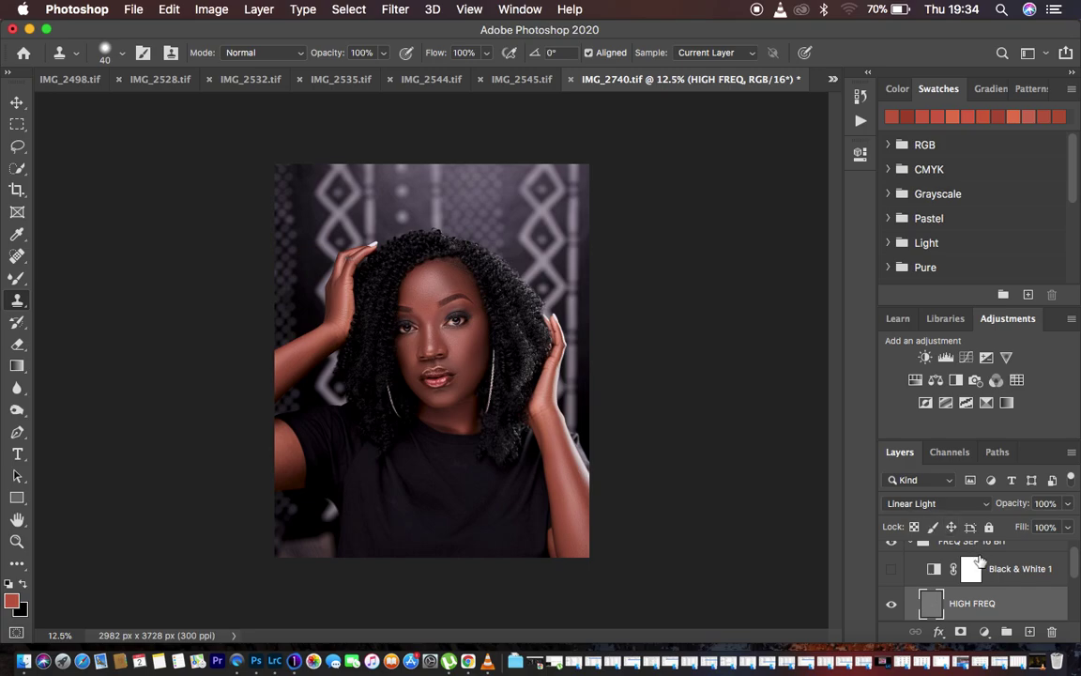
pyautogui.click(995, 573)
pyautogui.press('BackSpace')
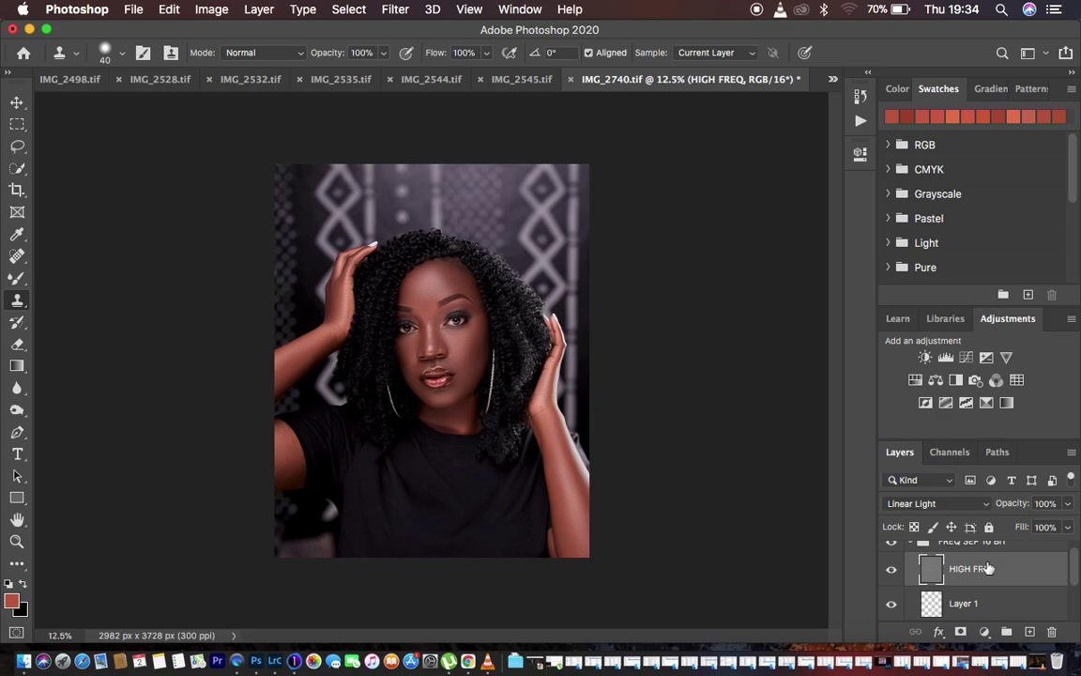
# - Collapse the FREQ SEP 16 BIT group, stamp the visible image onto a new layer above it and open the Camera Raw Filter
pyautogui.scroll(1, 957, 563)
pyautogui.click(909, 552)
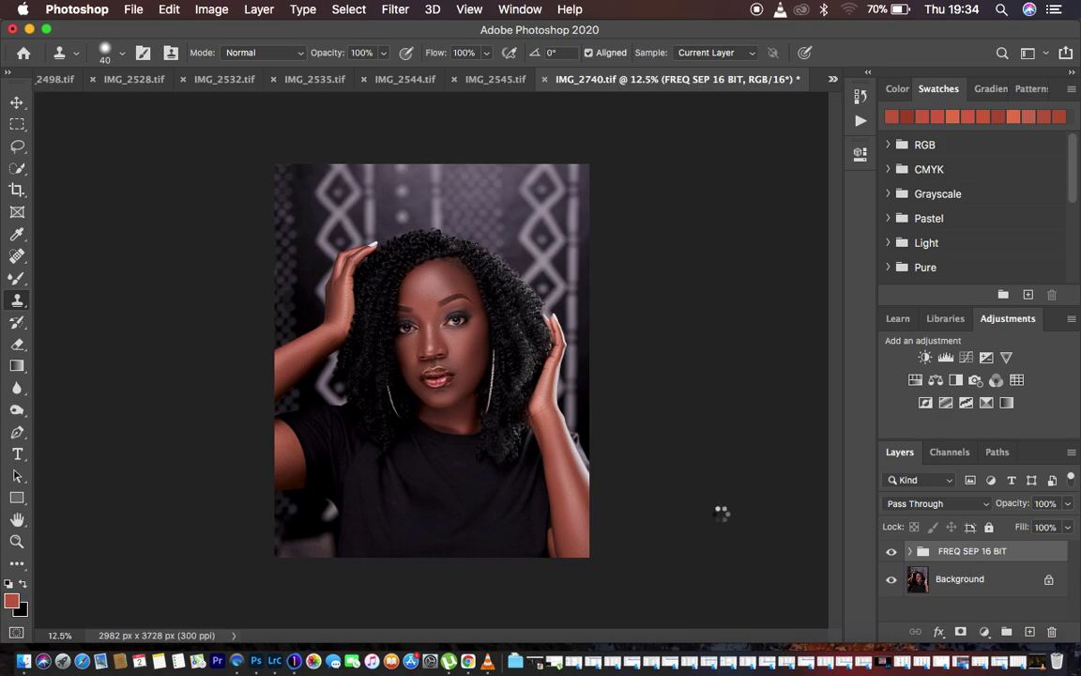
pyautogui.click(394, 9)
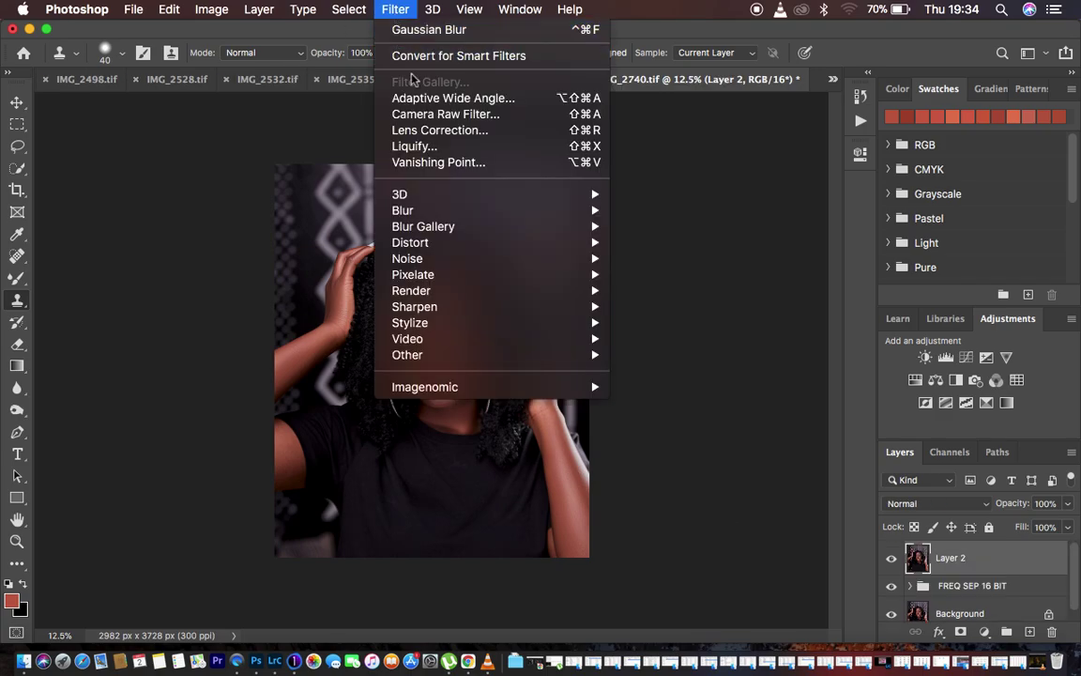
pyautogui.click(431, 113)
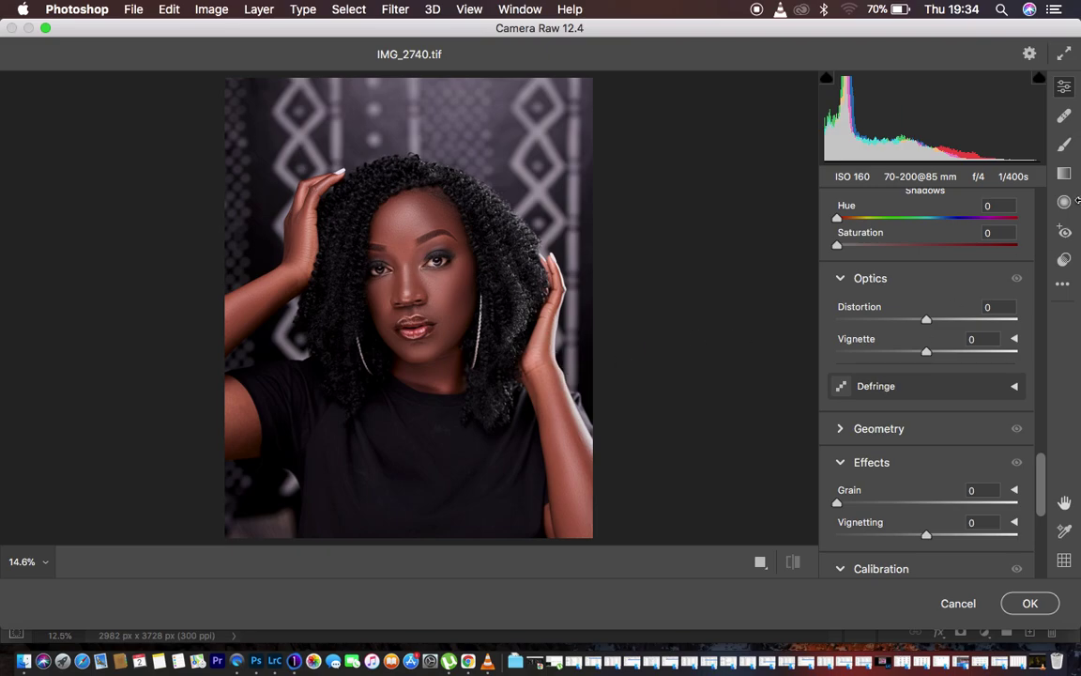
# - Darken the orange tones by setting the Color Mixer's Oranges luminance to -19
pyautogui.scroll(-10, 980, 389)
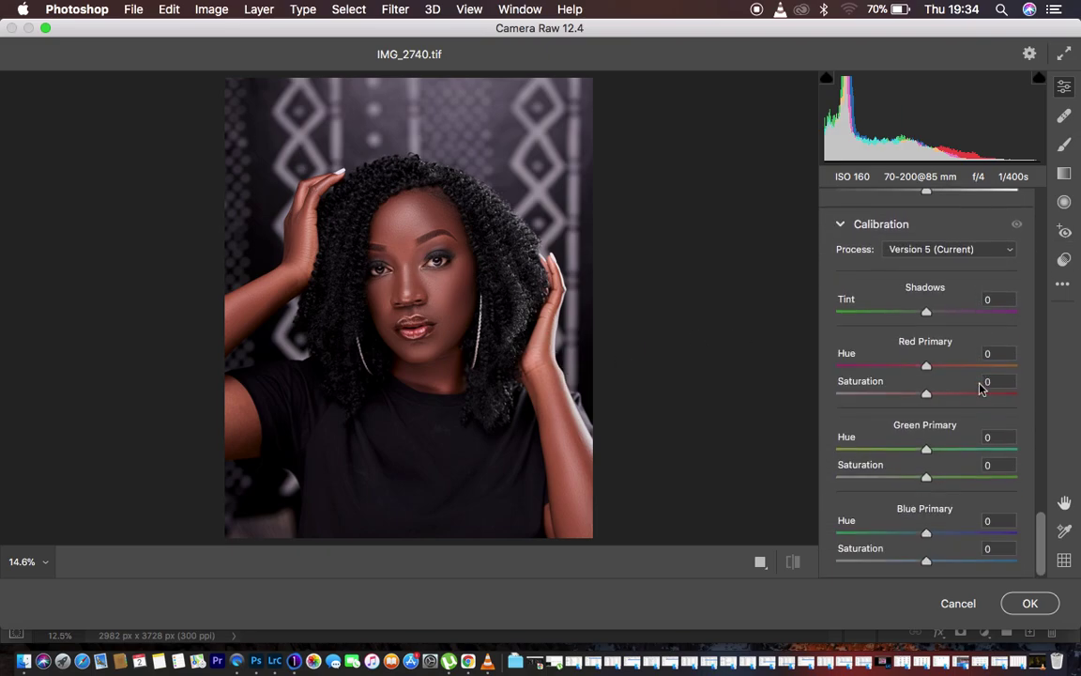
pyautogui.scroll(10, 980, 388)
pyautogui.scroll(8, 979, 389)
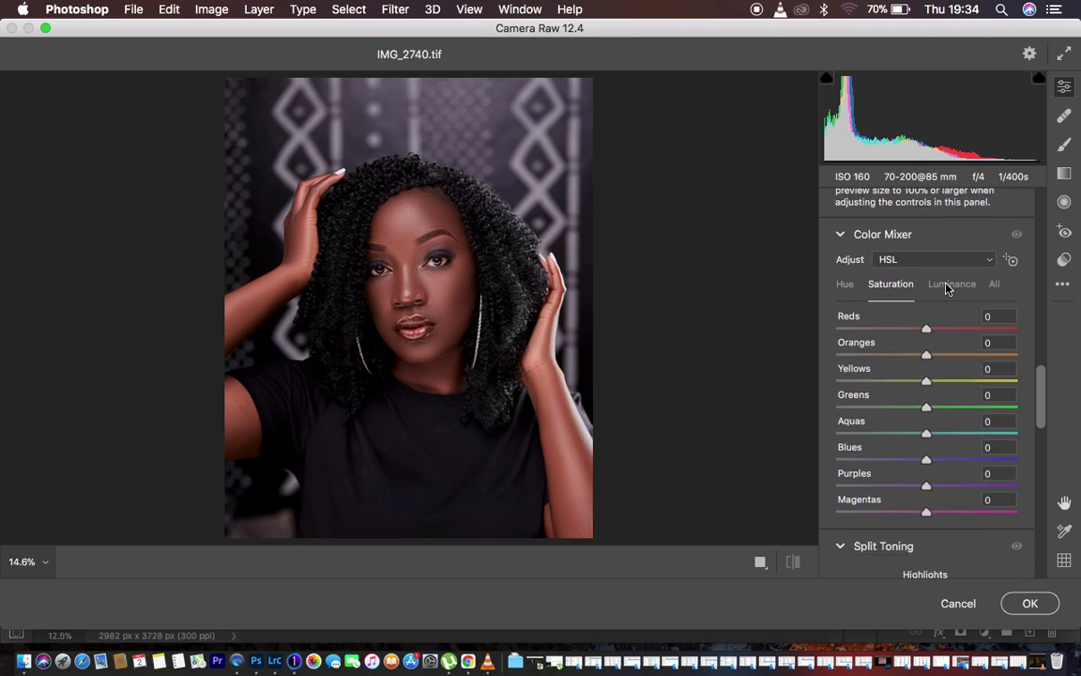
pyautogui.click(951, 286)
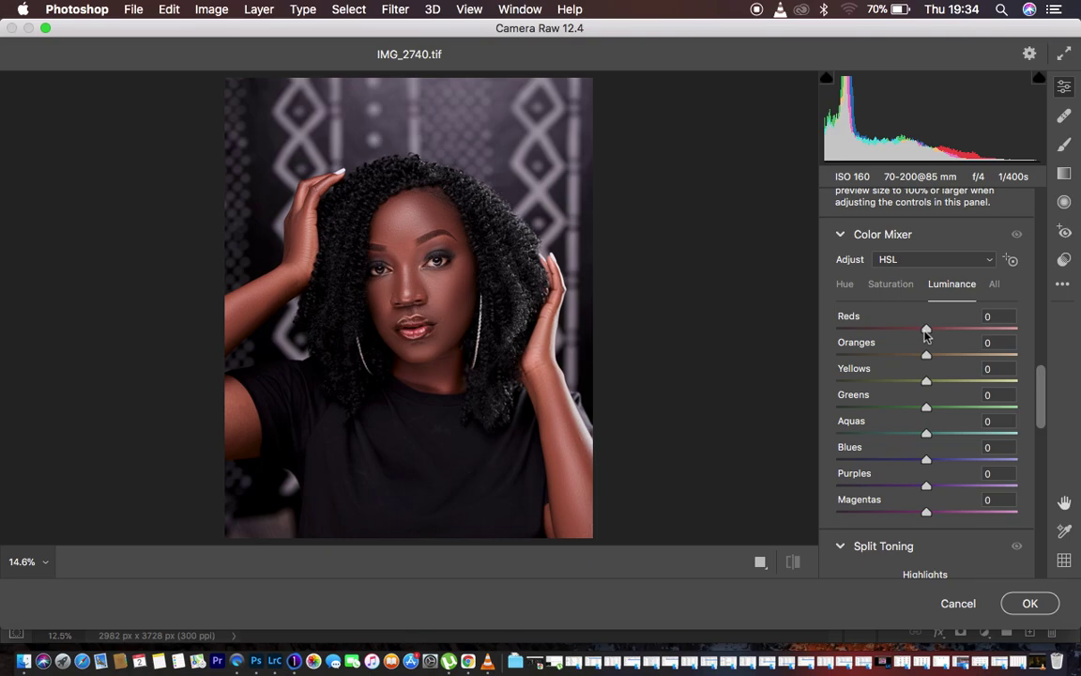
pyautogui.moveTo(927, 355); pyautogui.dragTo(909, 357)
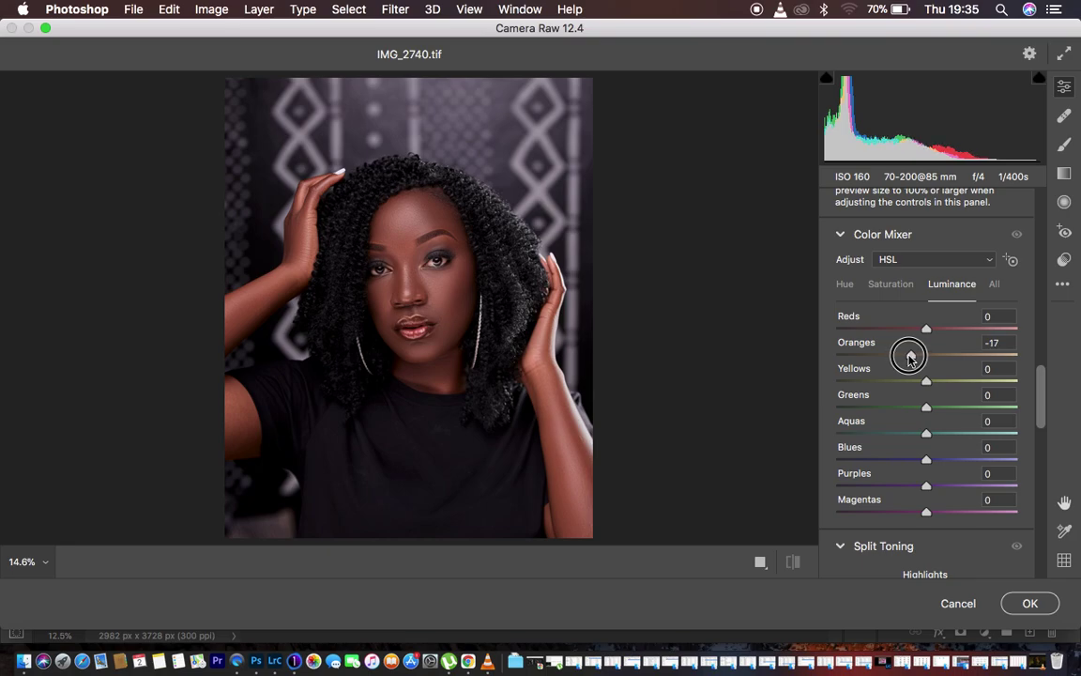
pyautogui.moveTo(908, 358); pyautogui.dragTo(907, 358)
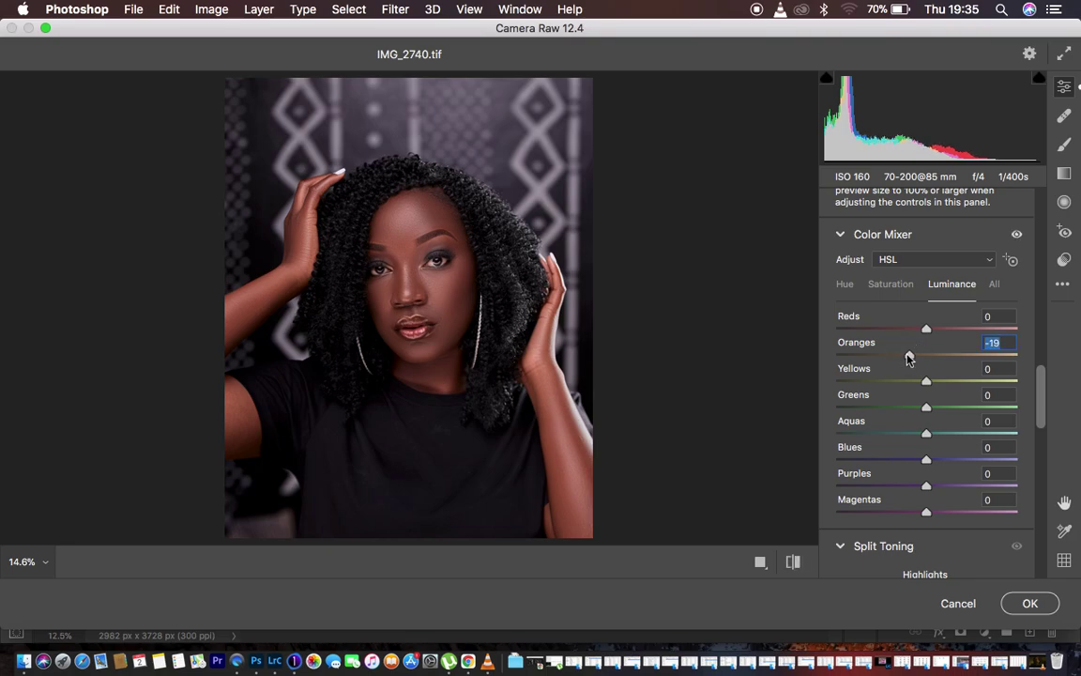
# - Set the Color Mixer hue of both Reds and Oranges to +8 and slightly reduce the Oranges saturation
pyautogui.click(846, 284)
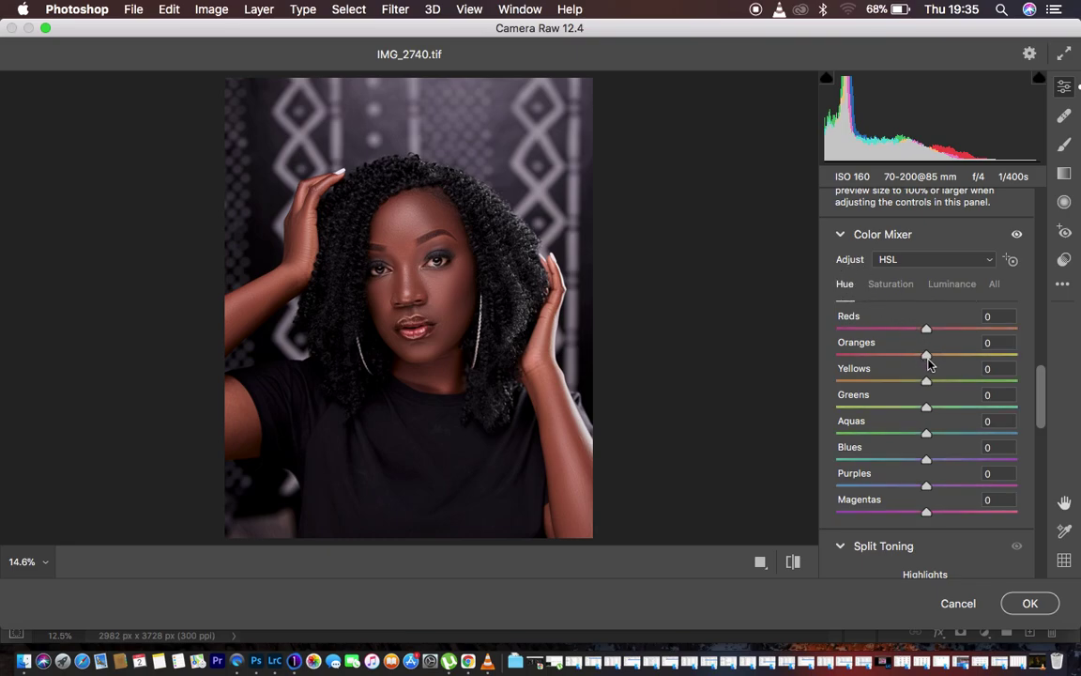
pyautogui.moveTo(927, 361); pyautogui.dragTo(936, 332)
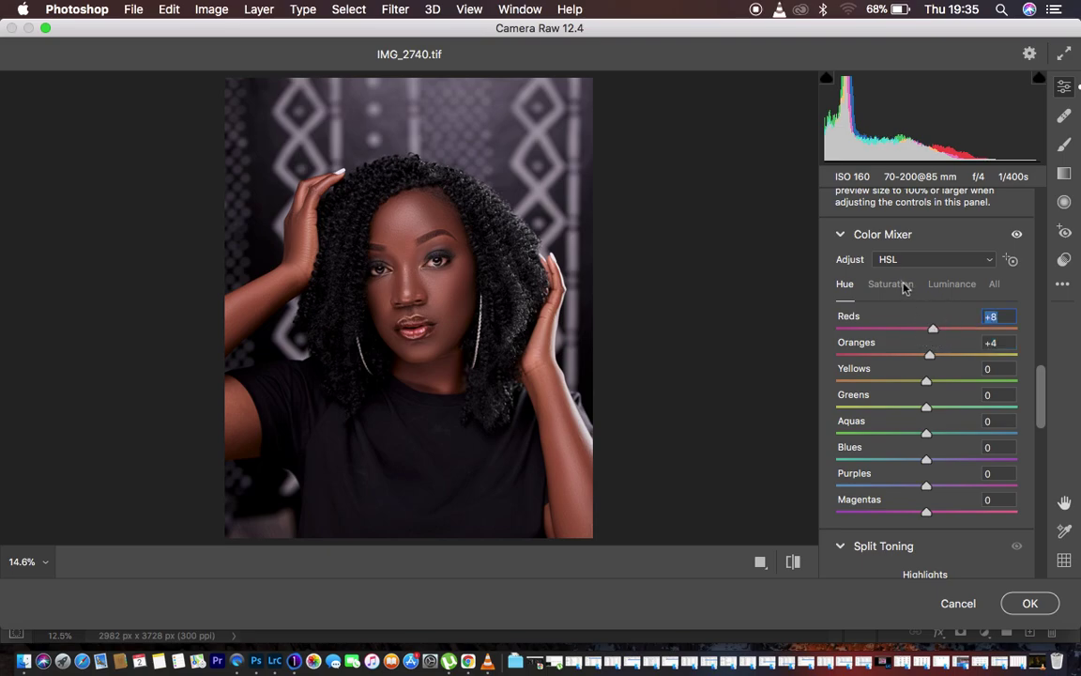
pyautogui.click(899, 284)
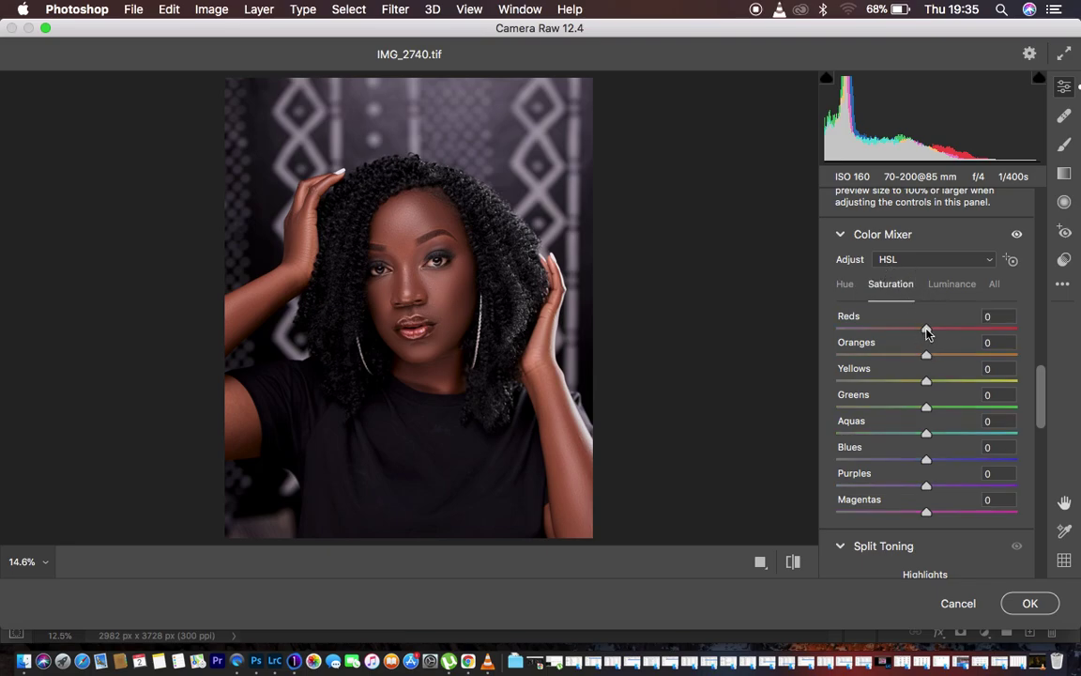
pyautogui.moveTo(918, 359); pyautogui.dragTo(915, 357)
pyautogui.click(847, 285)
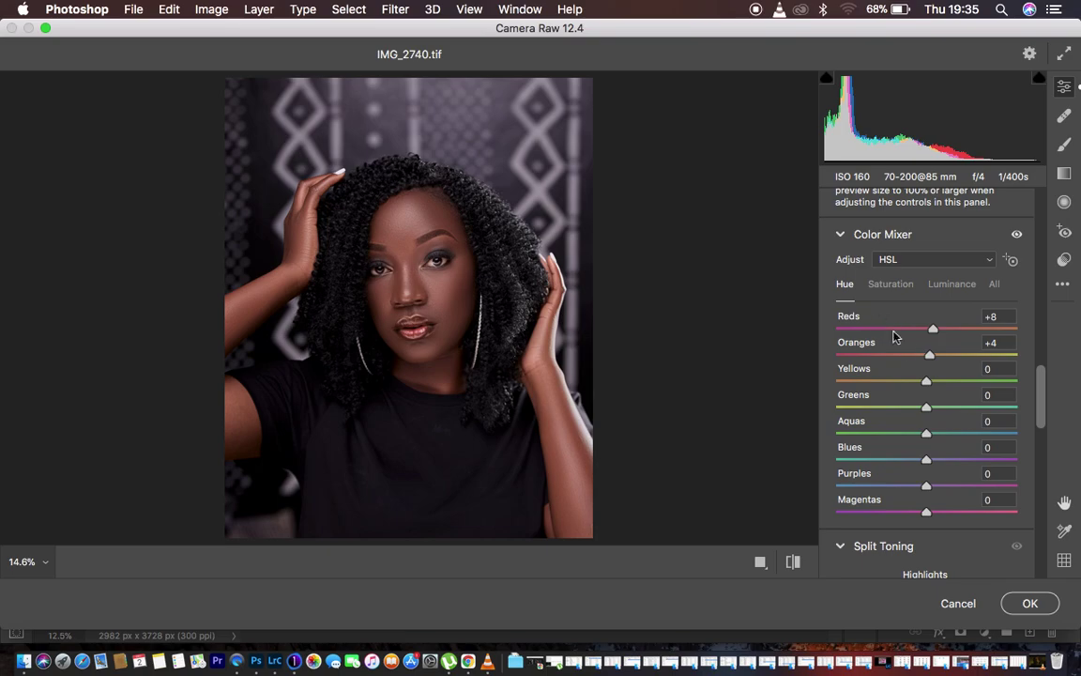
pyautogui.moveTo(931, 357)
pyautogui.mouseDown()
pyautogui.moveTo(920, 357)
pyautogui.moveTo(935, 354)
pyautogui.mouseUp()
pyautogui.press('super+equal')
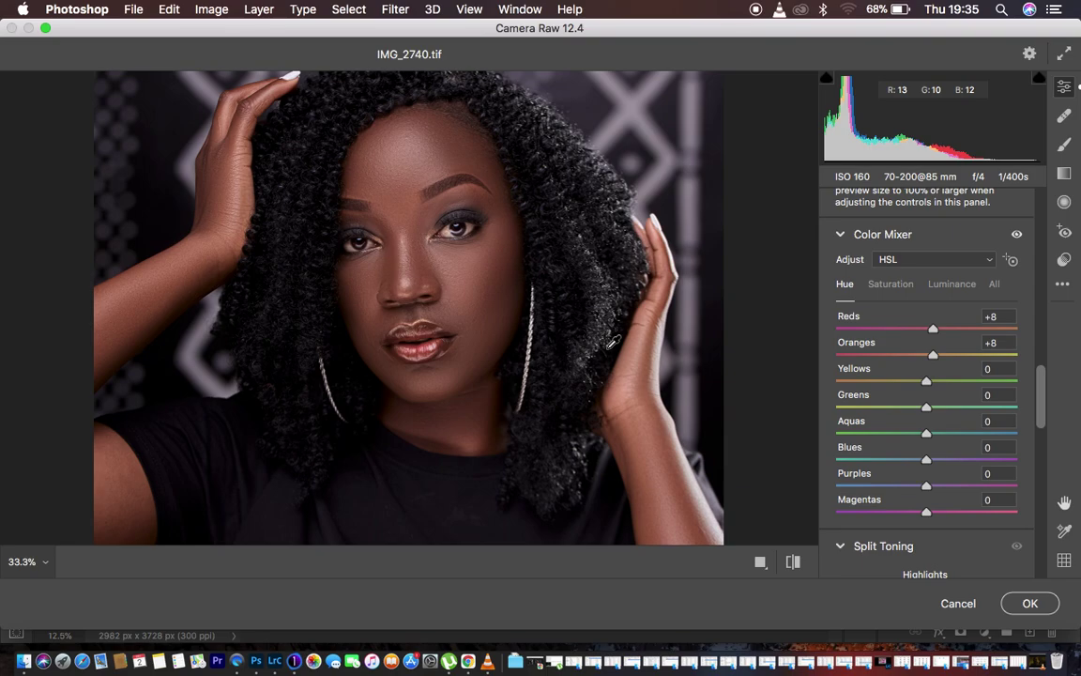
pyautogui.press('super+minus')
pyautogui.press('super+minus')
pyautogui.press('super+minus')
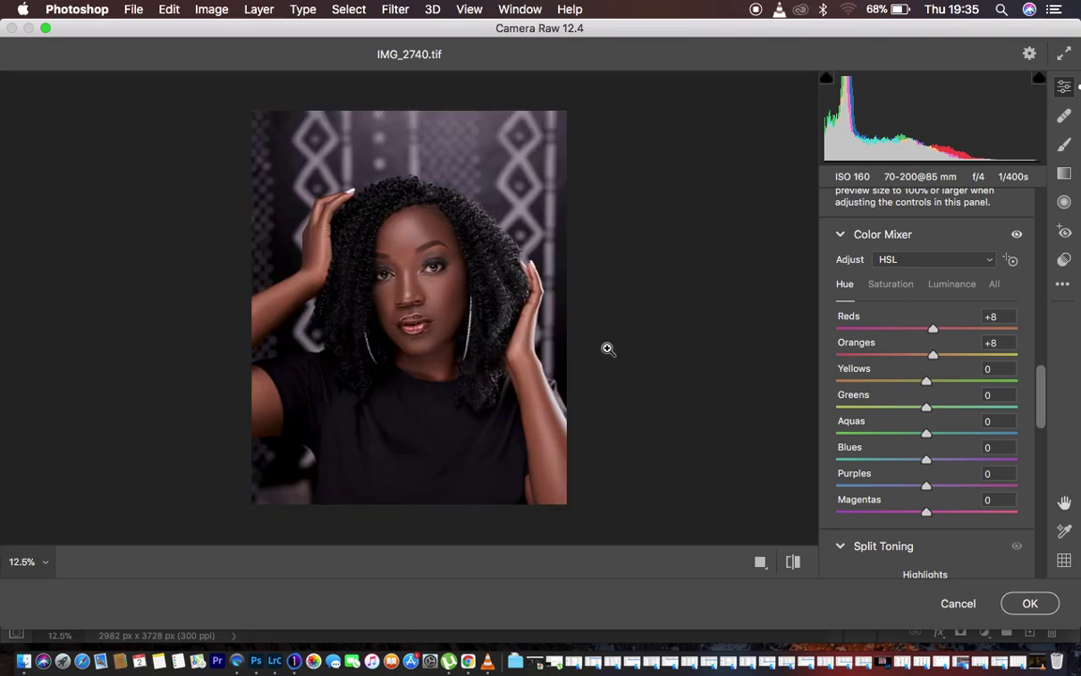
# - Lower the Oranges luminance slightly beyond -24 and cool the whole image with a Temperature of -3
pyautogui.click(947, 286)
pyautogui.moveTo(914, 361); pyautogui.dragTo(908, 360)
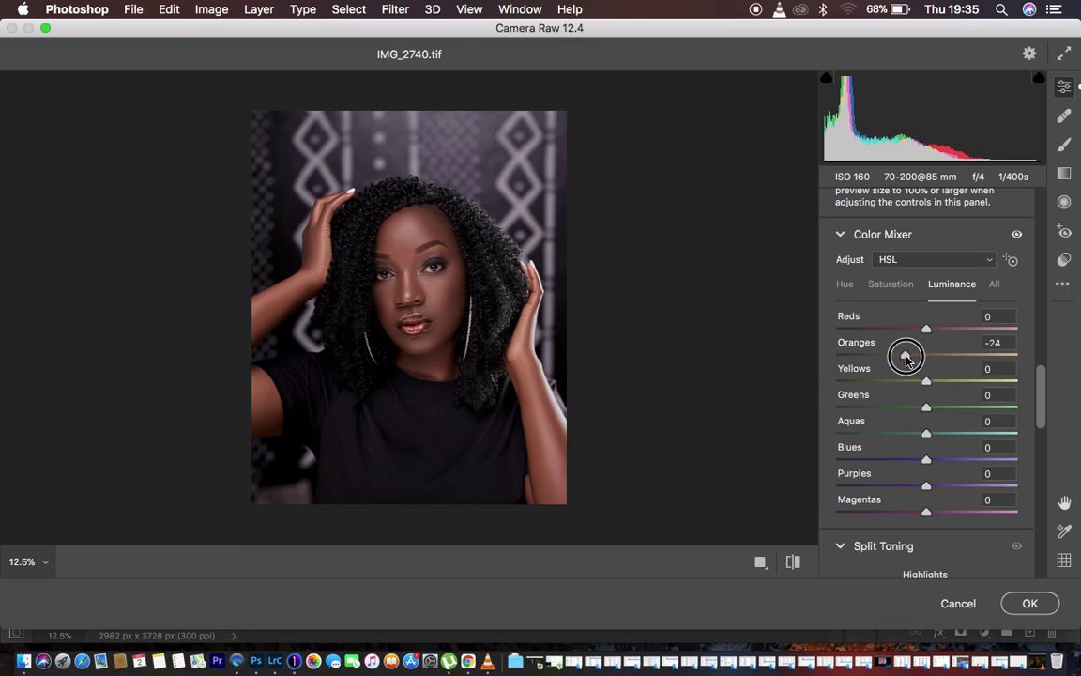
pyautogui.moveTo(906, 358); pyautogui.dragTo(904, 356)
pyautogui.scroll(10, 955, 364)
pyautogui.scroll(5, 955, 364)
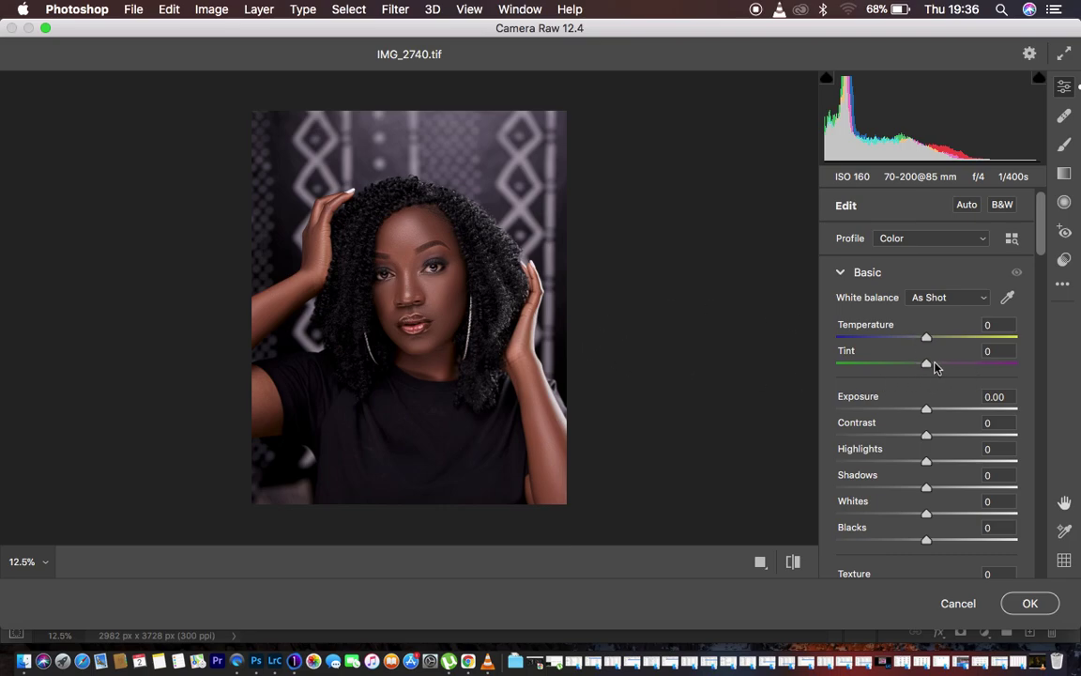
pyautogui.moveTo(927, 344); pyautogui.dragTo(926, 344)
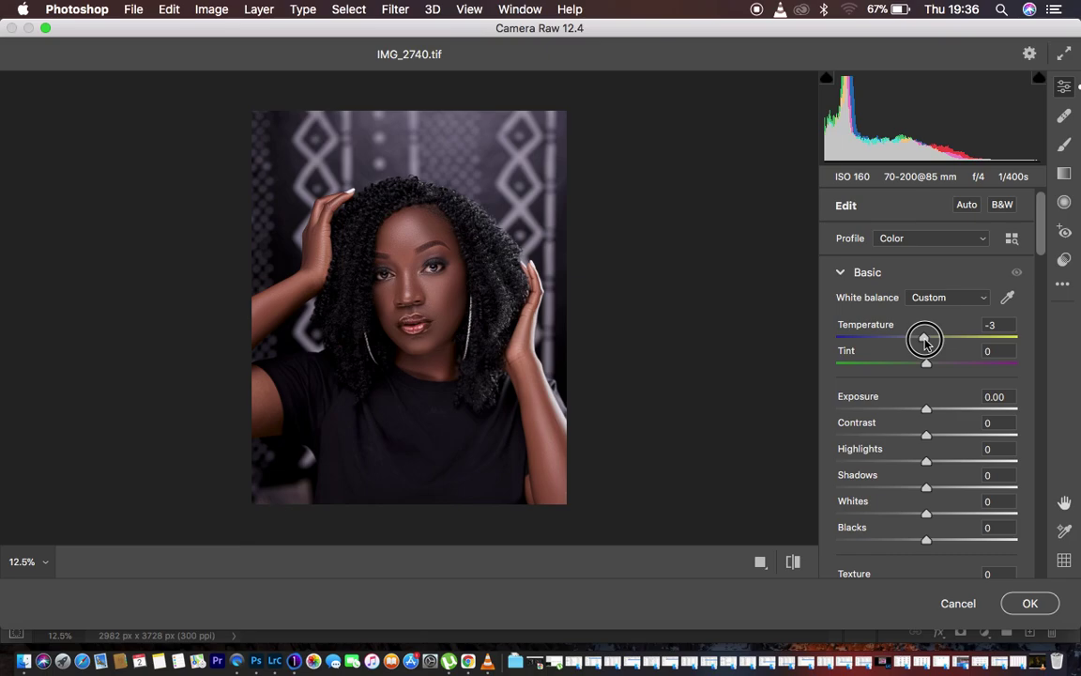
# - Set up the adjustment brush for the eye whites with Temperature -20, Tint +49, slightly raised tonal values and Saturation -60
pyautogui.press('super+equal')
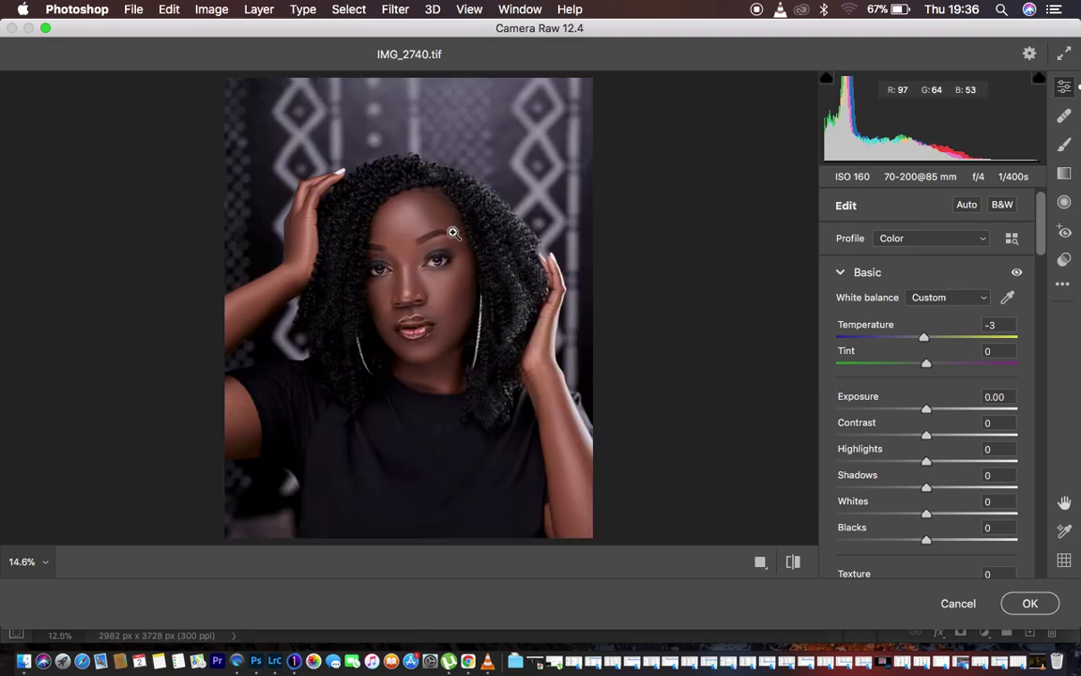
pyautogui.keyDown('alt'); pyautogui.click(409, 210); pyautogui.keyUp('alt')
pyautogui.click(439, 258)
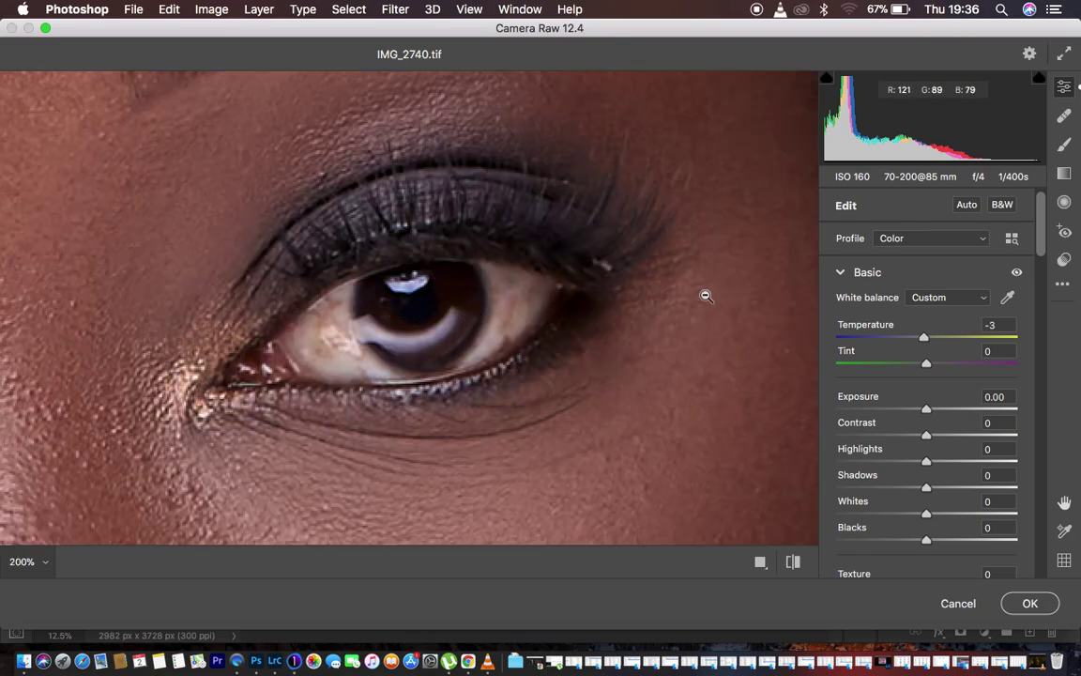
pyautogui.click(1065, 145)
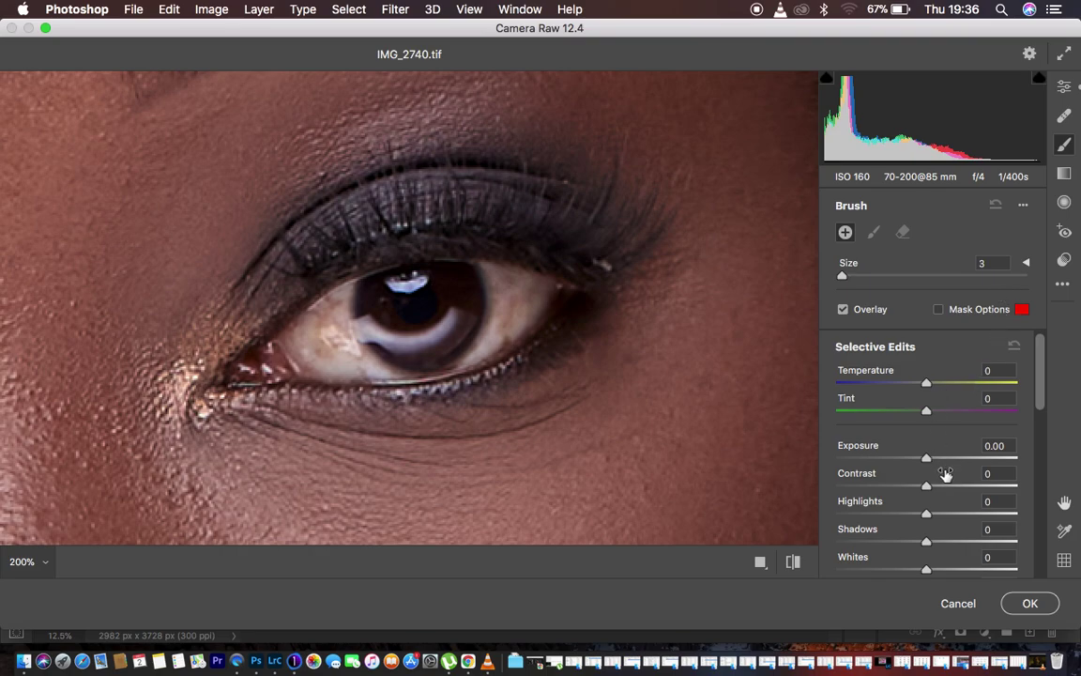
pyautogui.moveTo(927, 383); pyautogui.dragTo(972, 413)
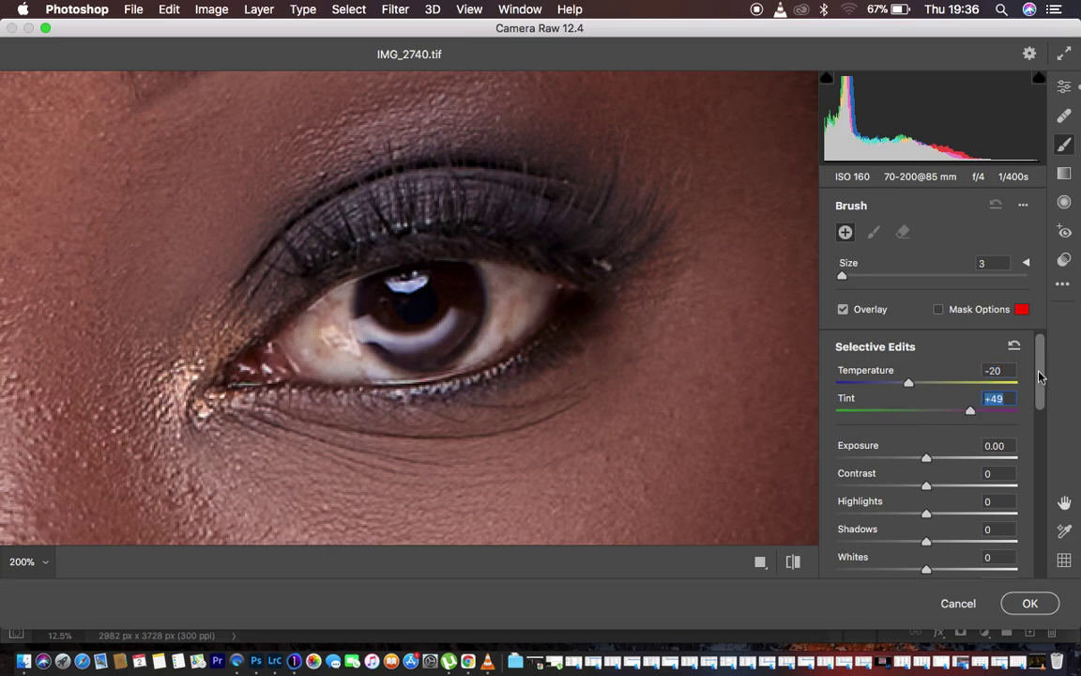
pyautogui.scroll(-3, 936, 357)
pyautogui.moveTo(926, 434); pyautogui.dragTo(931, 436)
pyautogui.moveTo(927, 488); pyautogui.dragTo(933, 489)
pyautogui.moveTo(1038, 394); pyautogui.dragTo(1042, 447)
pyautogui.moveTo(906, 569); pyautogui.dragTo(872, 570)
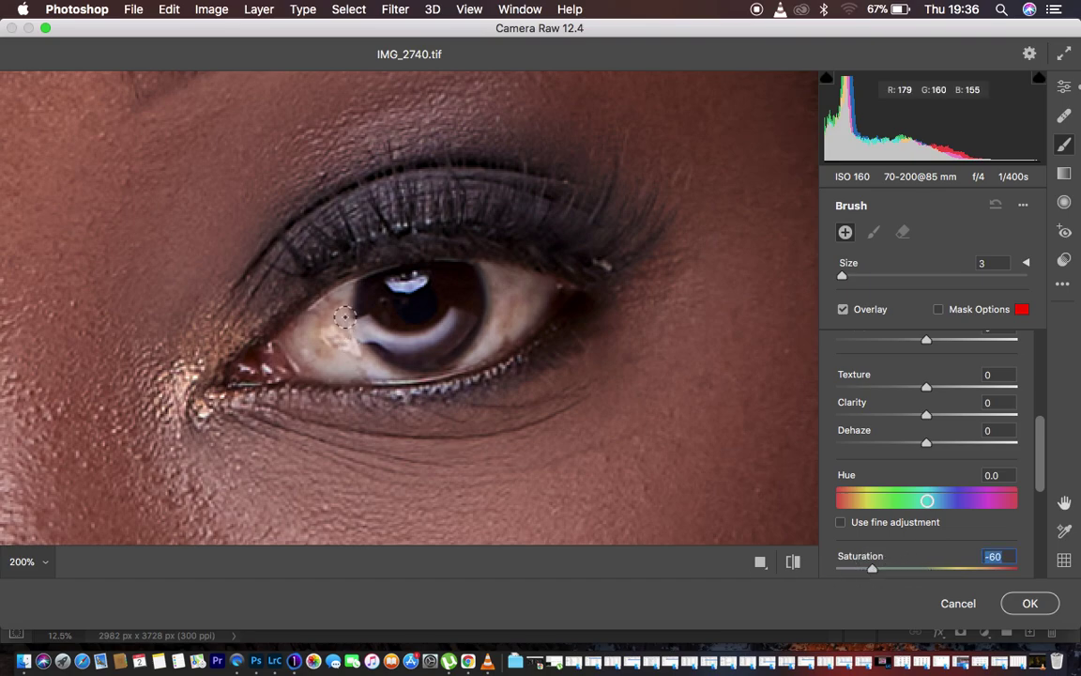
# - Brush the adjustment over the whites of both eyes at brush size 4
pyautogui.press(']')
pyautogui.moveTo(350, 350)
pyautogui.mouseDown()
pyautogui.moveTo(338, 307)
pyautogui.moveTo(319, 339)
pyautogui.moveTo(336, 317)
pyautogui.moveTo(351, 358)
pyautogui.moveTo(367, 360)
pyautogui.moveTo(341, 298)
pyautogui.moveTo(333, 317)
pyautogui.moveTo(385, 363)
pyautogui.moveTo(461, 357)
pyautogui.moveTo(497, 296)
pyautogui.moveTo(493, 273)
pyautogui.moveTo(503, 332)
pyautogui.moveTo(493, 287)
pyautogui.moveTo(527, 305)
pyautogui.moveTo(503, 293)
pyautogui.moveTo(498, 272)
pyautogui.moveTo(527, 305)
pyautogui.moveTo(462, 358)
pyautogui.moveTo(499, 319)
pyautogui.moveTo(488, 270)
pyautogui.moveTo(500, 301)
pyautogui.moveTo(458, 356)
pyautogui.moveTo(347, 365)
pyautogui.moveTo(331, 312)
pyautogui.moveTo(346, 296)
pyautogui.moveTo(356, 327)
pyautogui.moveTo(430, 342)
pyautogui.moveTo(460, 319)
pyautogui.moveTo(389, 319)
pyautogui.moveTo(412, 284)
pyautogui.moveTo(358, 314)
pyautogui.moveTo(352, 335)
pyautogui.moveTo(347, 290)
pyautogui.mouseUp()
pyautogui.press('space')
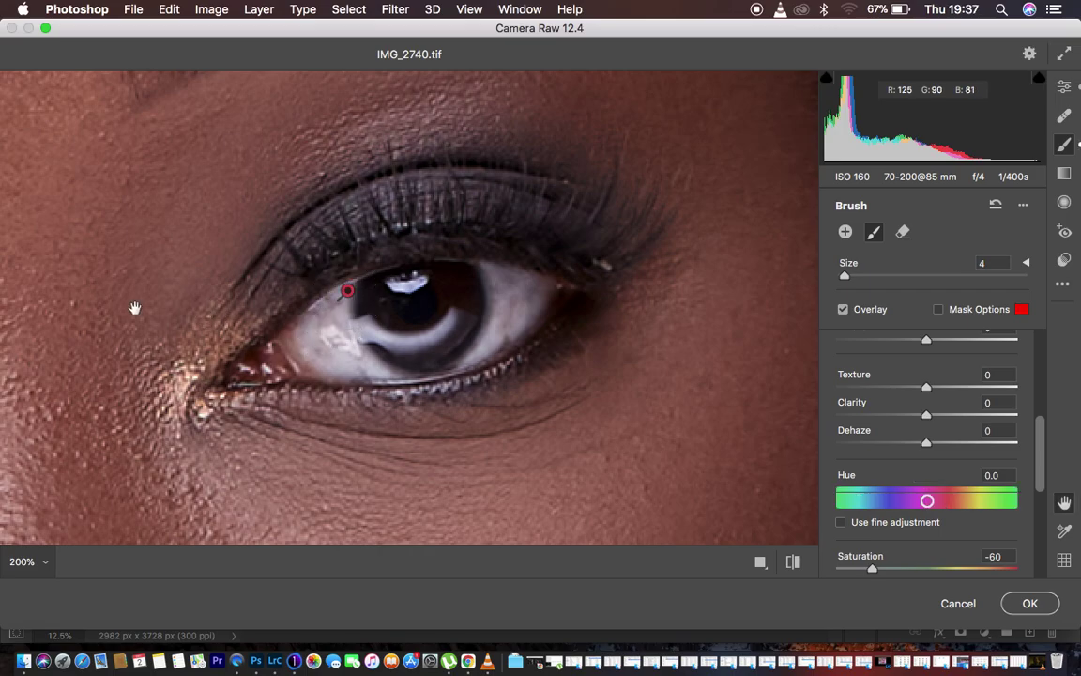
pyautogui.hscroll(5, 187, 307)
pyautogui.moveTo(50, 380)
pyautogui.mouseDown()
pyautogui.moveTo(38, 338)
pyautogui.moveTo(35, 368)
pyautogui.moveTo(24, 357)
pyautogui.moveTo(65, 398)
pyautogui.moveTo(47, 329)
pyautogui.moveTo(70, 394)
pyautogui.moveTo(139, 392)
pyautogui.moveTo(194, 357)
pyautogui.moveTo(194, 328)
pyautogui.moveTo(194, 368)
pyautogui.moveTo(198, 328)
pyautogui.moveTo(204, 361)
pyautogui.moveTo(179, 328)
pyautogui.moveTo(107, 368)
pyautogui.moveTo(76, 342)
pyautogui.moveTo(119, 327)
pyautogui.moveTo(41, 339)
pyautogui.moveTo(75, 390)
pyautogui.moveTo(20, 366)
pyautogui.moveTo(15, 385)
pyautogui.moveTo(59, 408)
pyautogui.moveTo(21, 366)
pyautogui.moveTo(48, 344)
pyautogui.mouseUp()
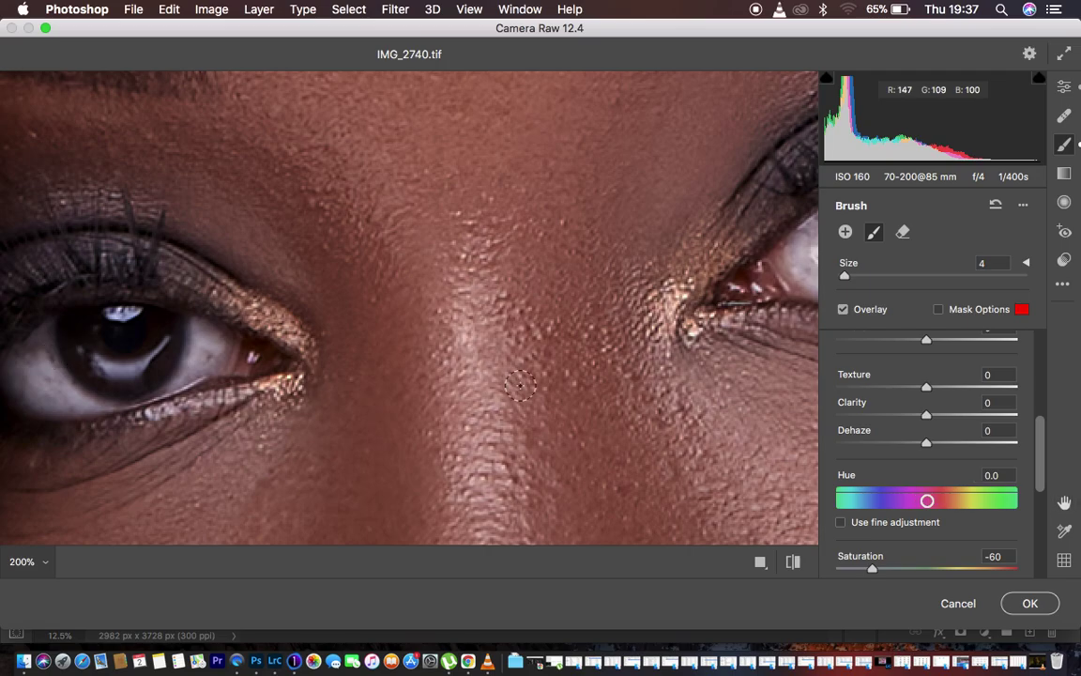
# - Reduce the brush to size 3 and paint the same whitening adjustment over the visible teeth
pyautogui.moveTo(402, 375); pyautogui.dragTo(392, 109)
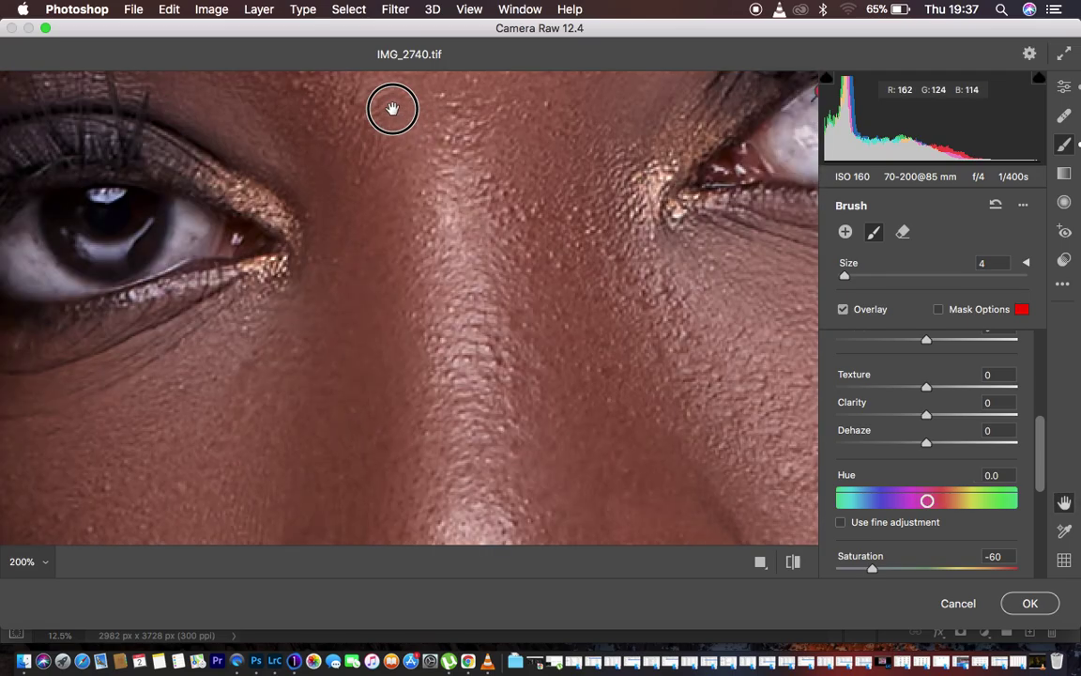
pyautogui.moveTo(465, 444); pyautogui.dragTo(424, 132)
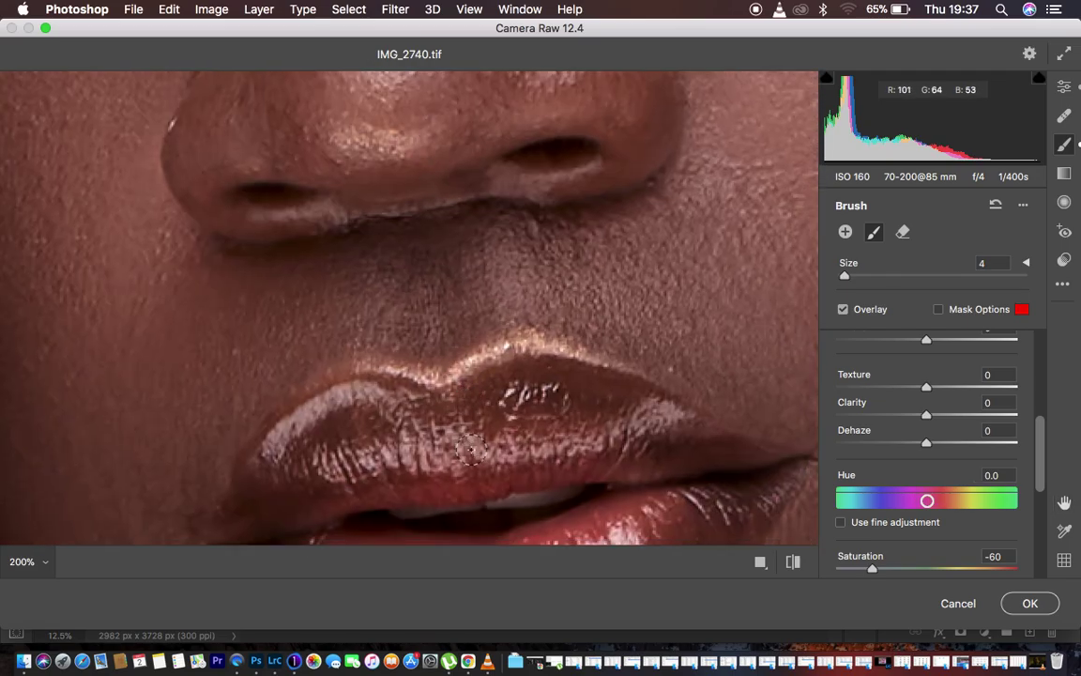
pyautogui.press('[')
pyautogui.moveTo(409, 517)
pyautogui.mouseDown()
pyautogui.moveTo(567, 490)
pyautogui.moveTo(460, 521)
pyautogui.moveTo(379, 514)
pyautogui.moveTo(521, 506)
pyautogui.moveTo(574, 490)
pyautogui.moveTo(519, 508)
pyautogui.mouseUp()
# - Examine the whole portrait to judge the whitened eyes and teeth
pyautogui.press('super+minus')
pyautogui.press('super+minus')
pyautogui.press('super+minus')
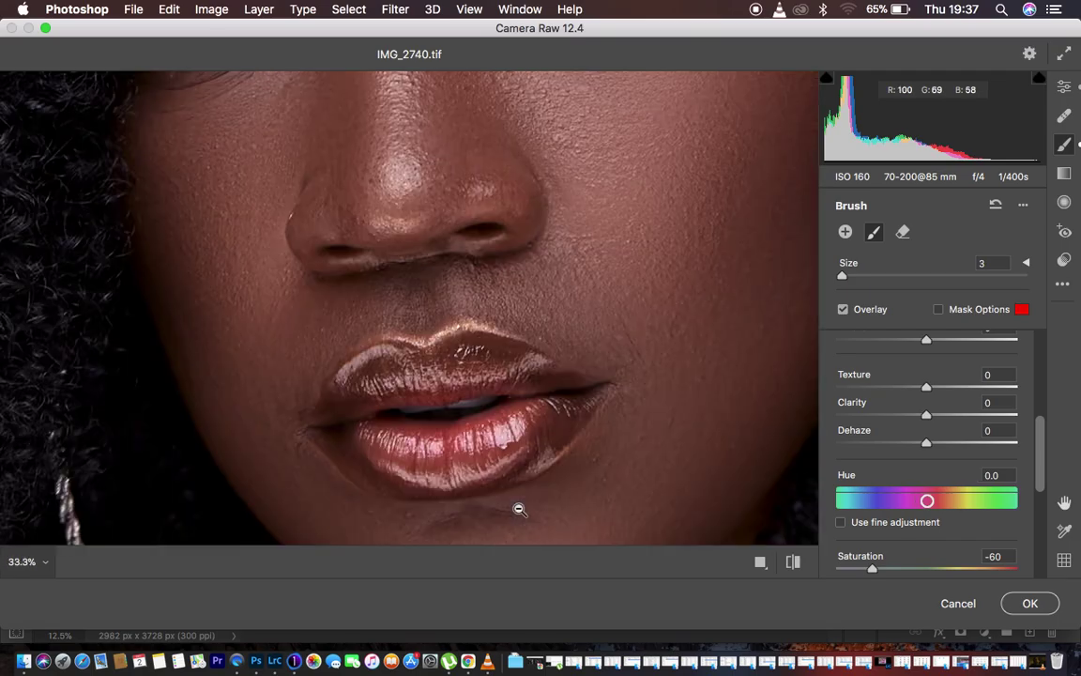
pyautogui.press('super+minus')
pyautogui.press('super+minus')
pyautogui.press('super+minus')
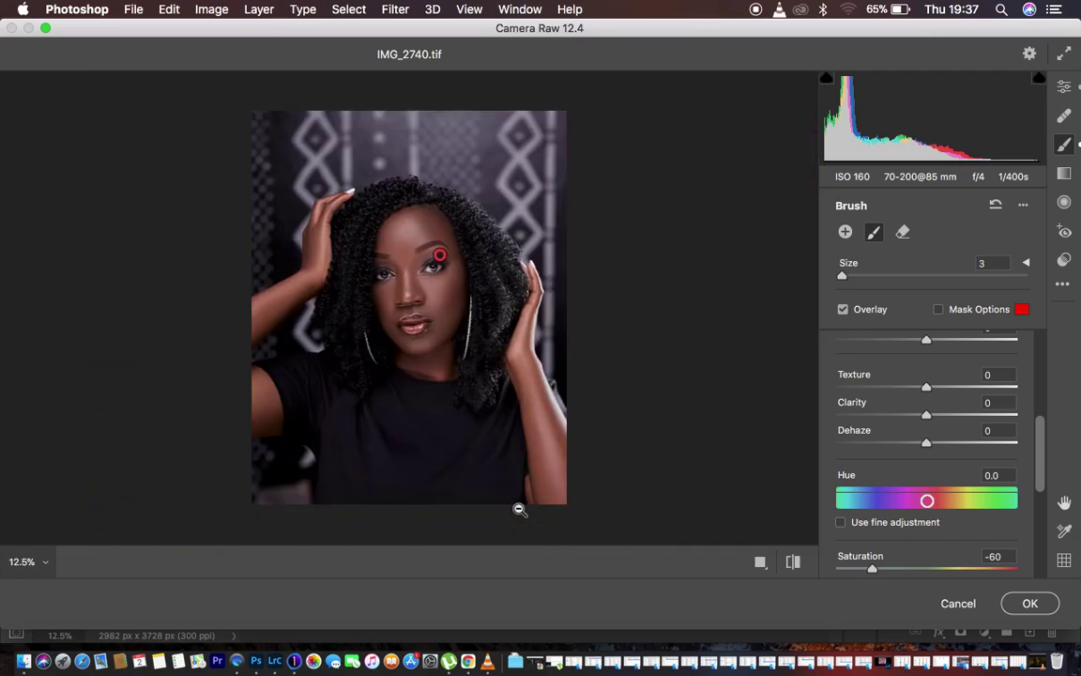
pyautogui.press('super+plus')
pyautogui.press('super+minus')
# - Tint the highlights with Split Toning at Hue 129 and Saturation 6
pyautogui.click(1064, 89)
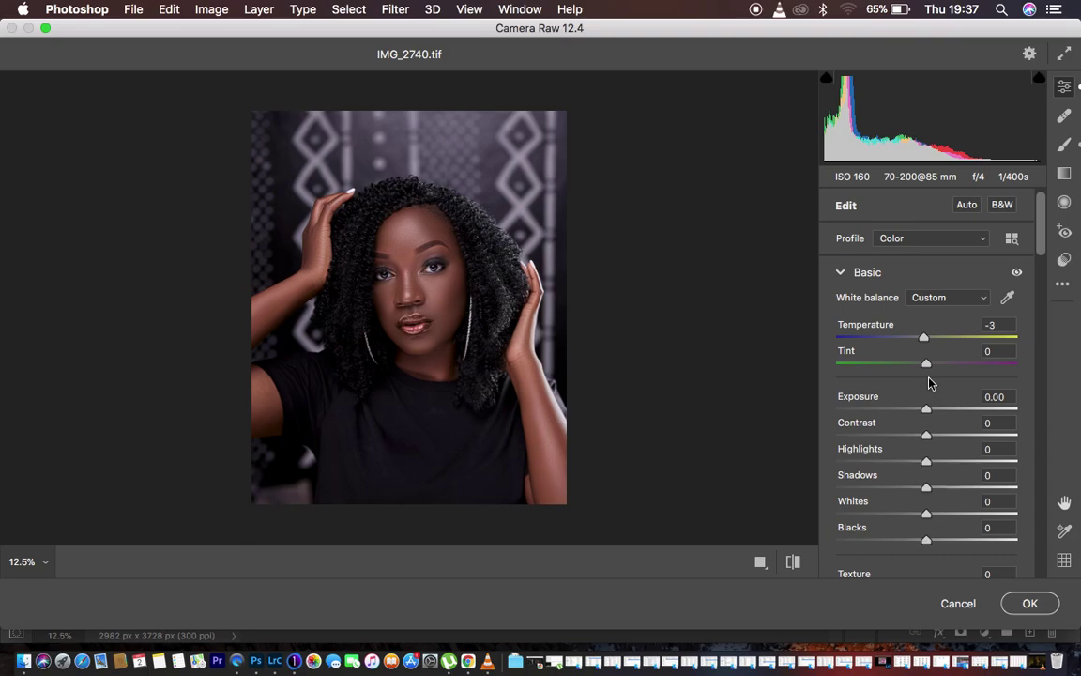
pyautogui.scroll(-15, 931, 434)
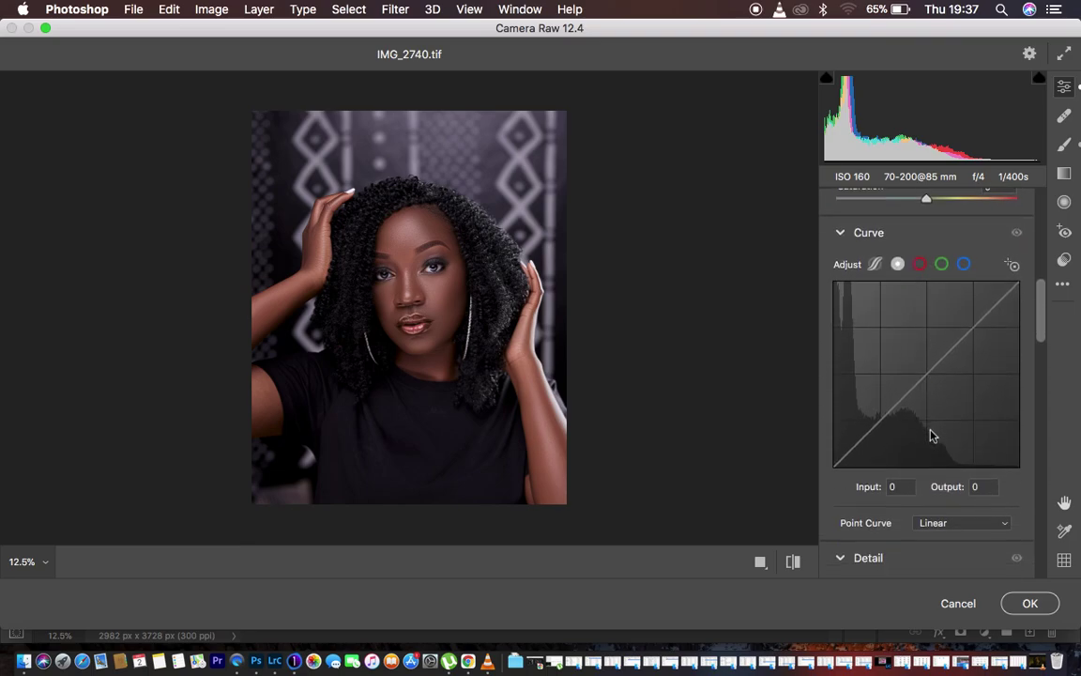
pyautogui.scroll(-10, 931, 435)
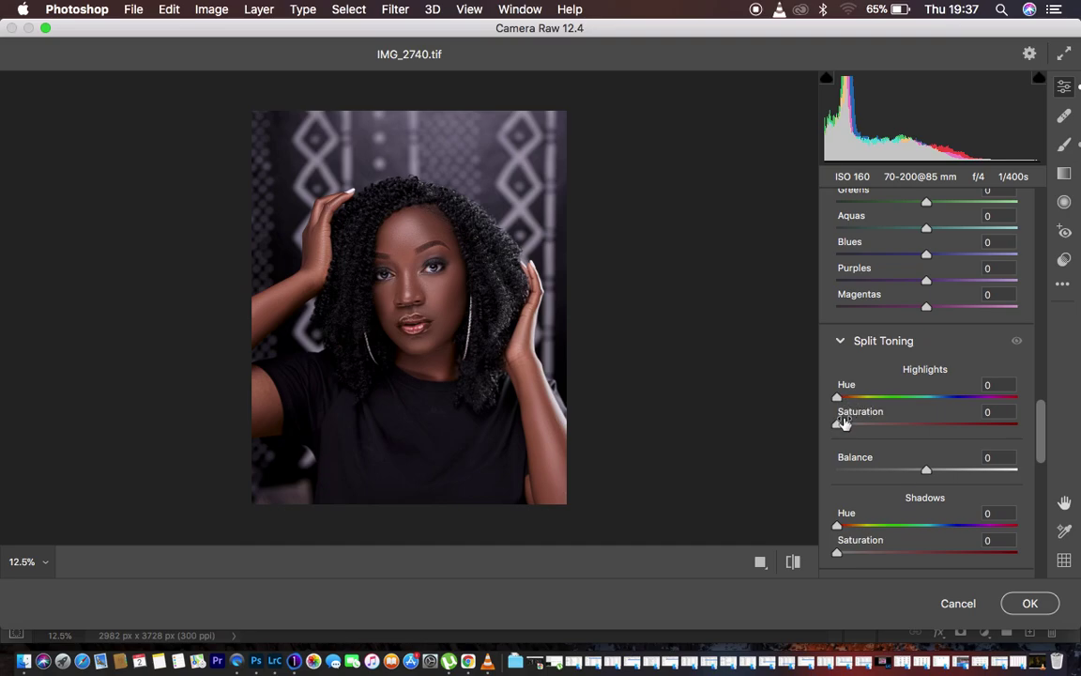
pyautogui.moveTo(842, 425); pyautogui.dragTo(901, 405)
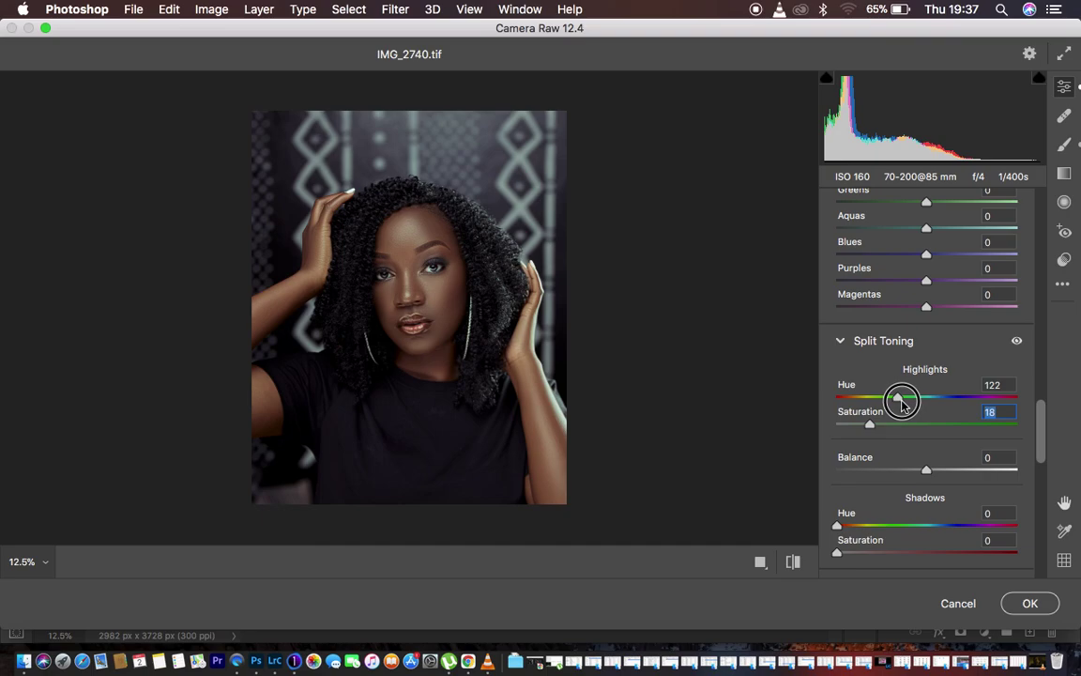
pyautogui.moveTo(902, 404); pyautogui.dragTo(906, 406)
pyautogui.moveTo(869, 427); pyautogui.dragTo(849, 427)
# - Compare the graded portrait repeatedly with its default Camera Raw settings
pyautogui.press('super+equal')
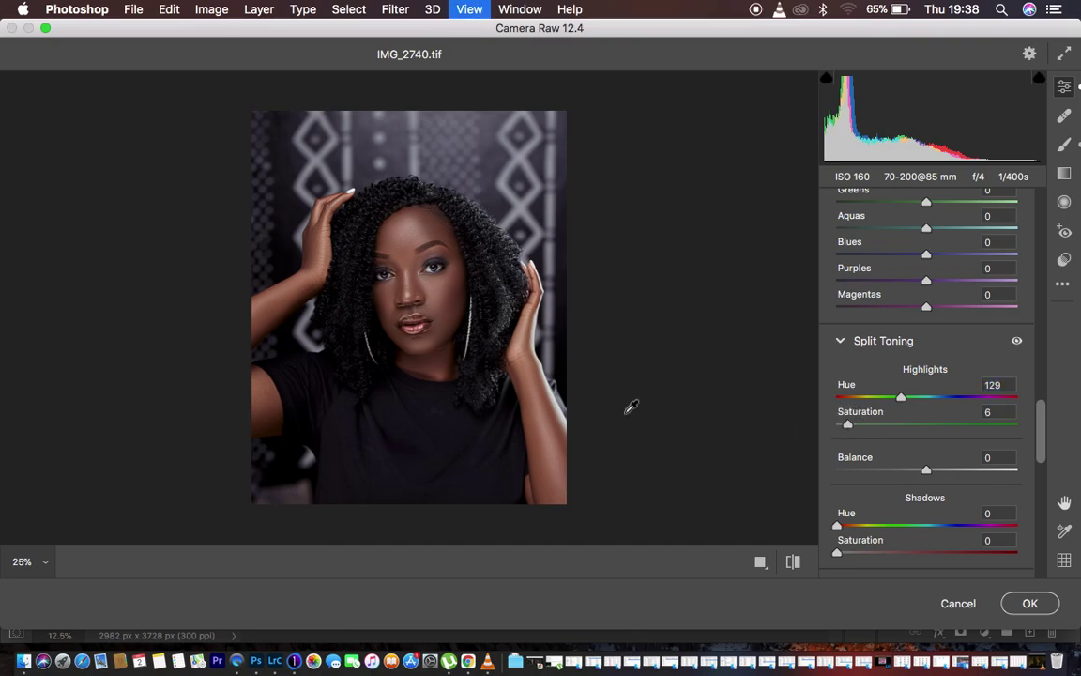
pyautogui.press('super+minus')
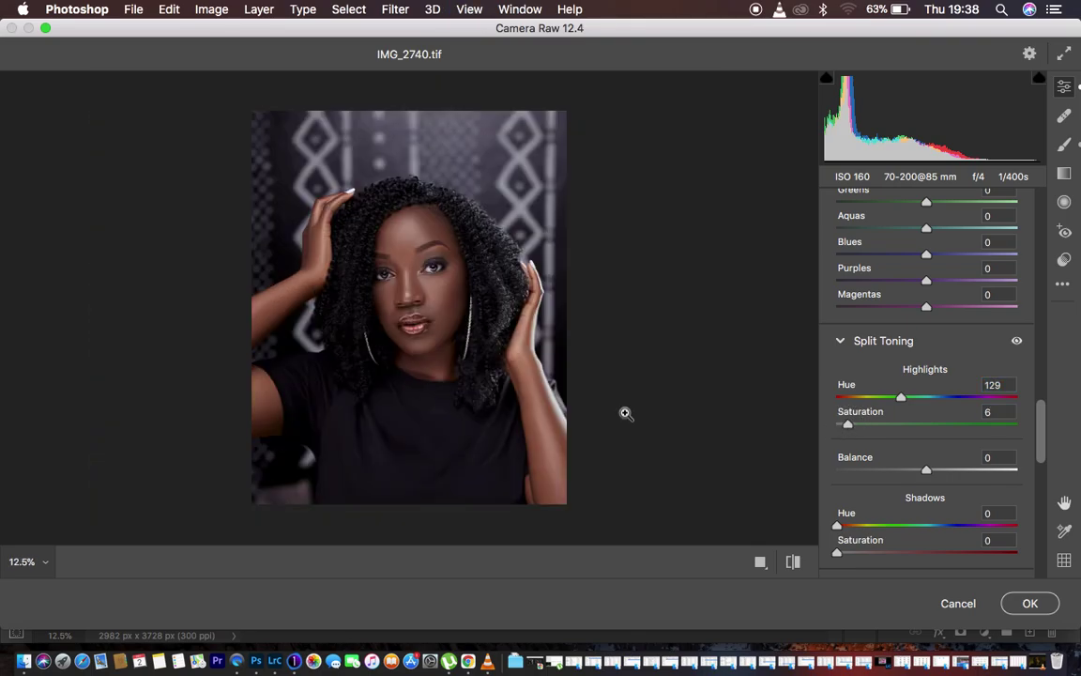
pyautogui.click(792, 561)
pyautogui.click(792, 561)
pyautogui.click(792, 561)
pyautogui.click(792, 561)
pyautogui.click(792, 561)
pyautogui.click(792, 562)
pyautogui.click(793, 561)
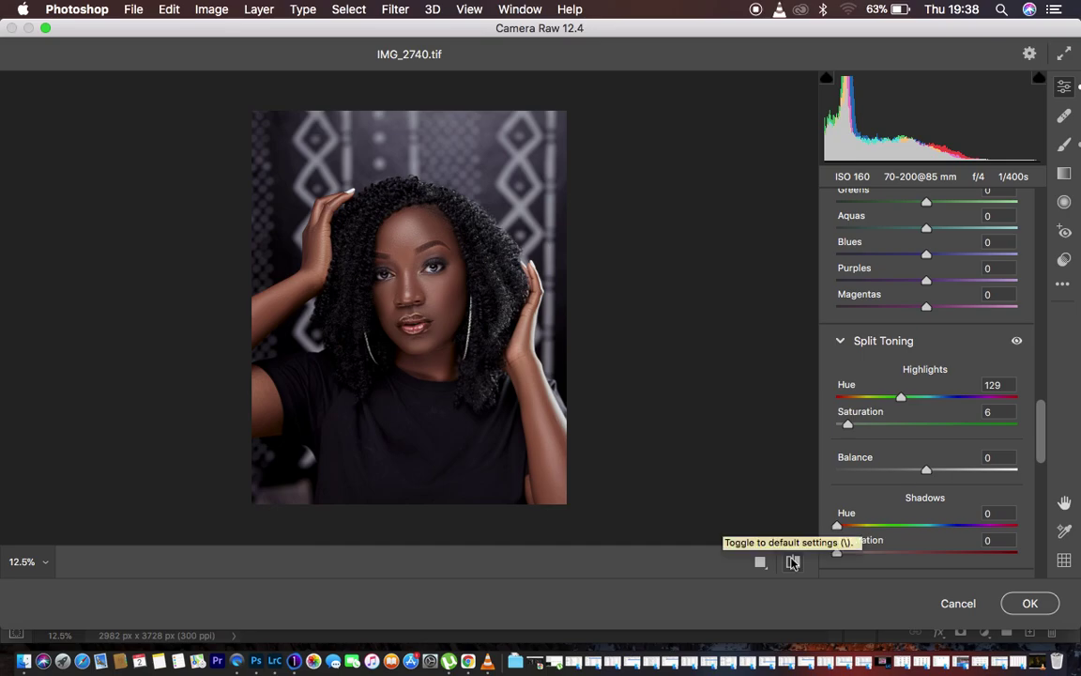
# - Apply the Camera Raw grade to the Layer 2 portrait and check it at a closer magnification
pyautogui.click(1029, 603)
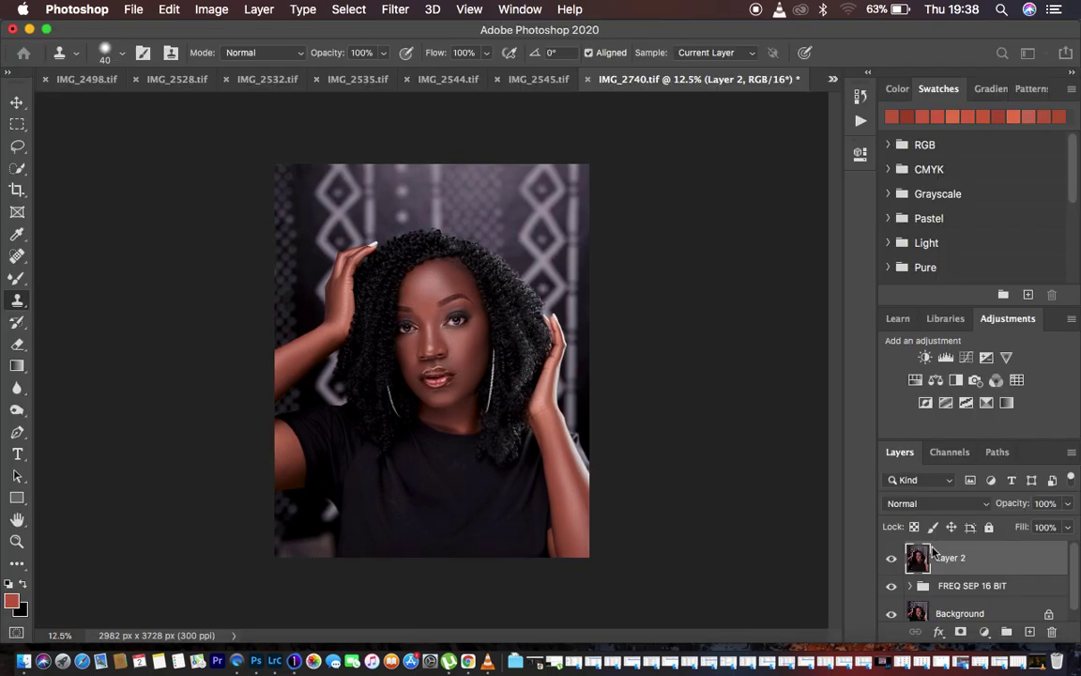
pyautogui.press('super+plus')
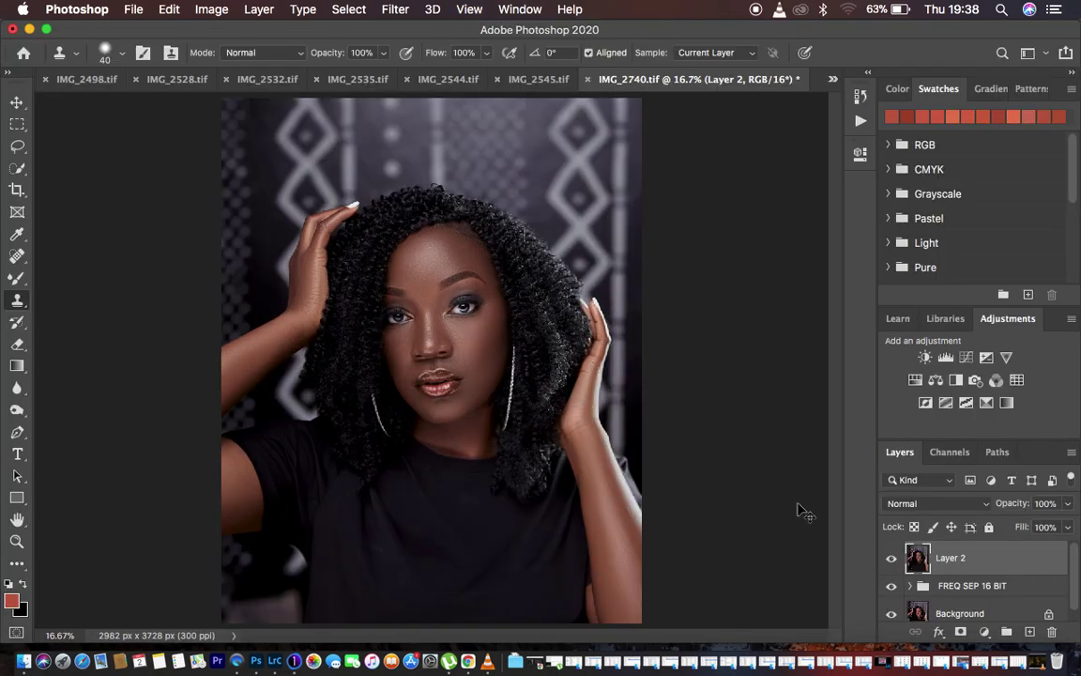
pyautogui.press('super+minus')
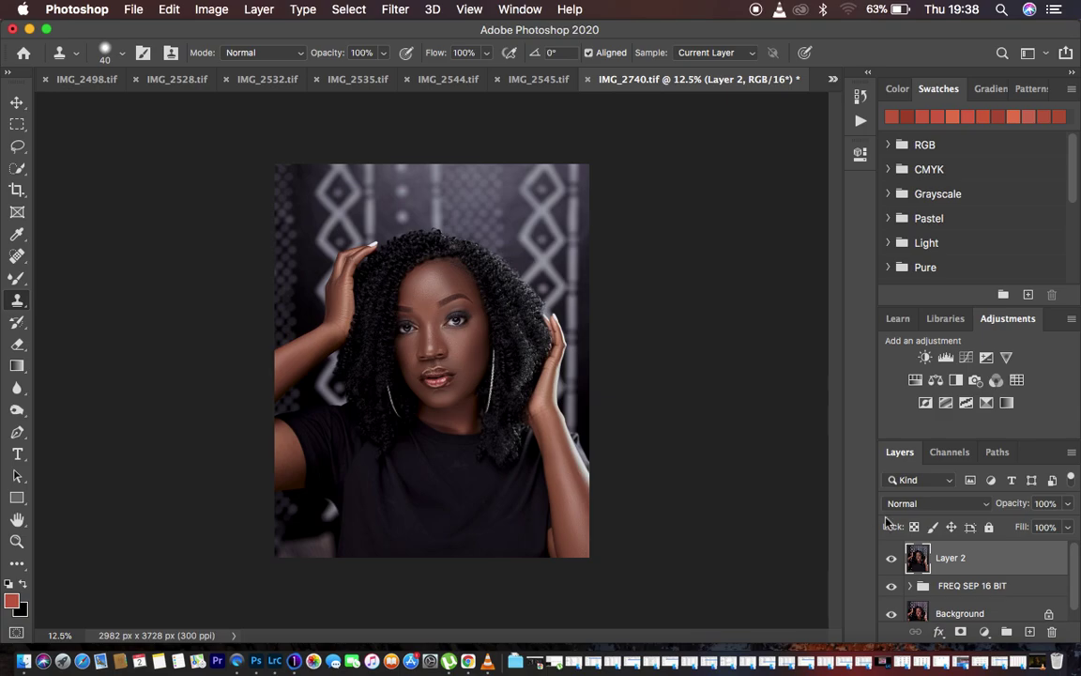
# - Add a Curves adjustment layer above Layer 2 and sample the bright nose highlight with Color Range for its mask
pyautogui.click(984, 632)
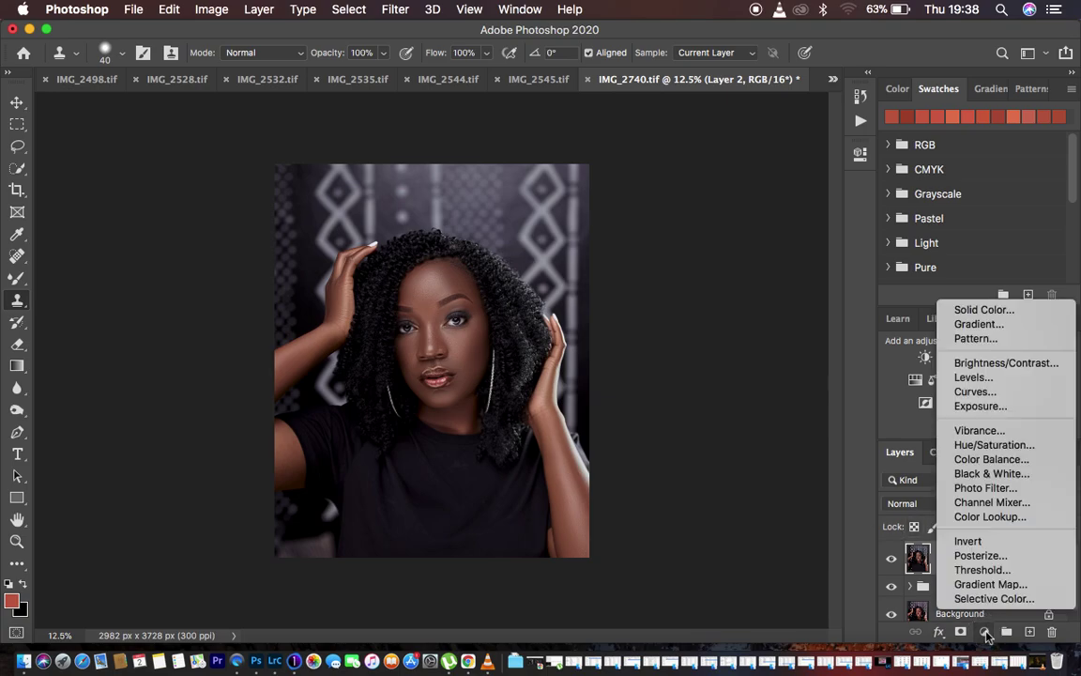
pyautogui.click(974, 392)
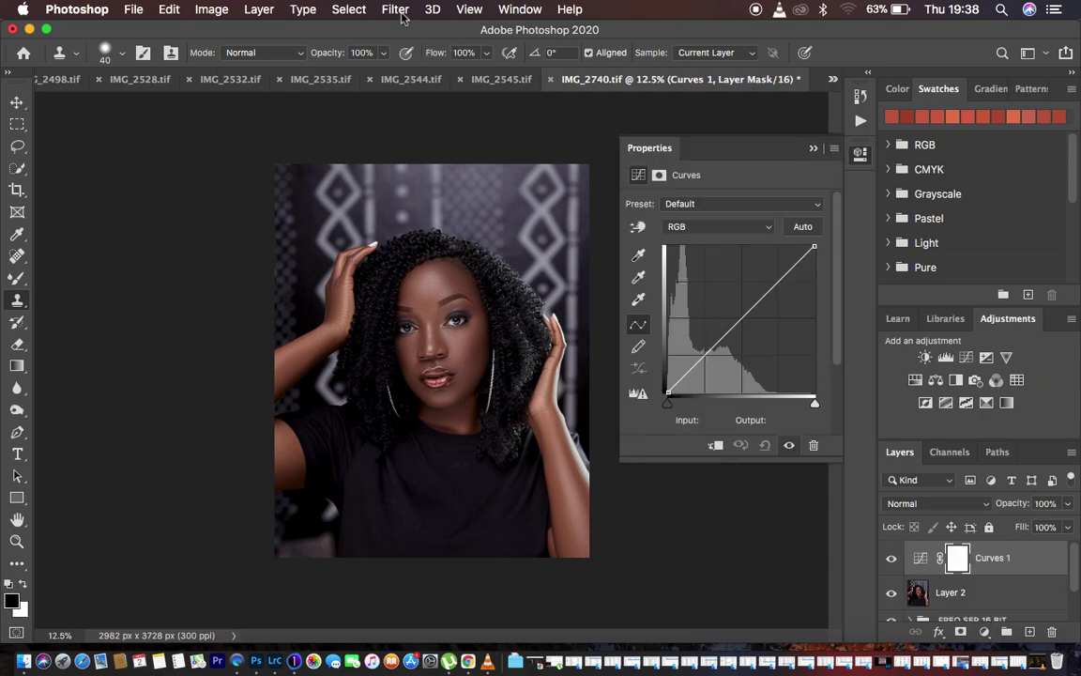
pyautogui.click(349, 10)
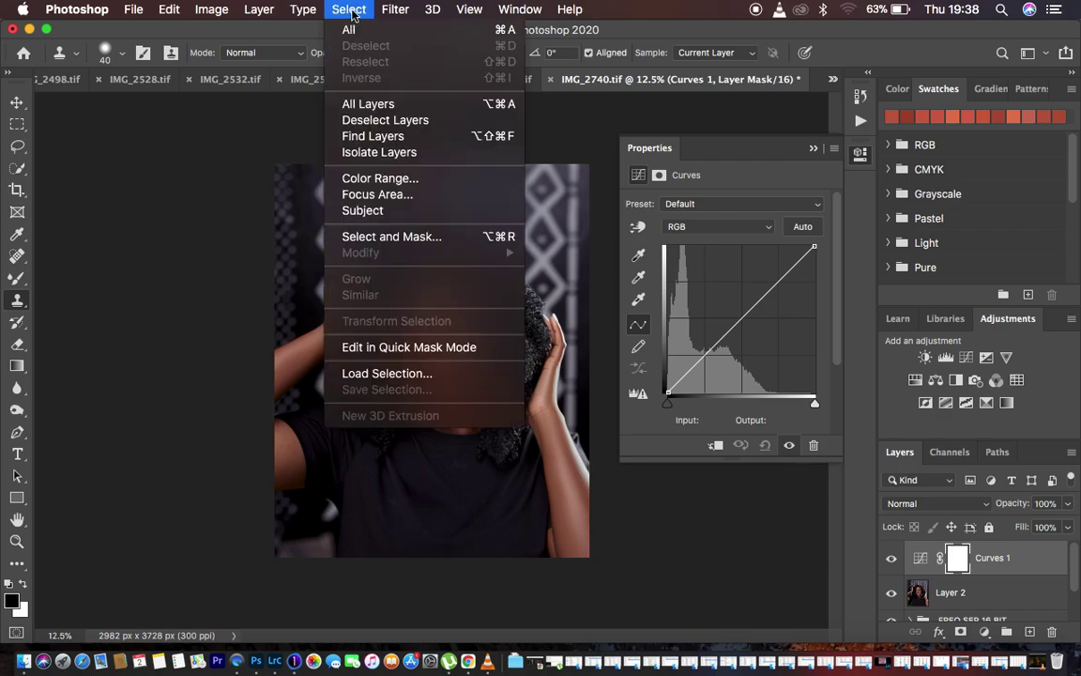
pyautogui.click(380, 178)
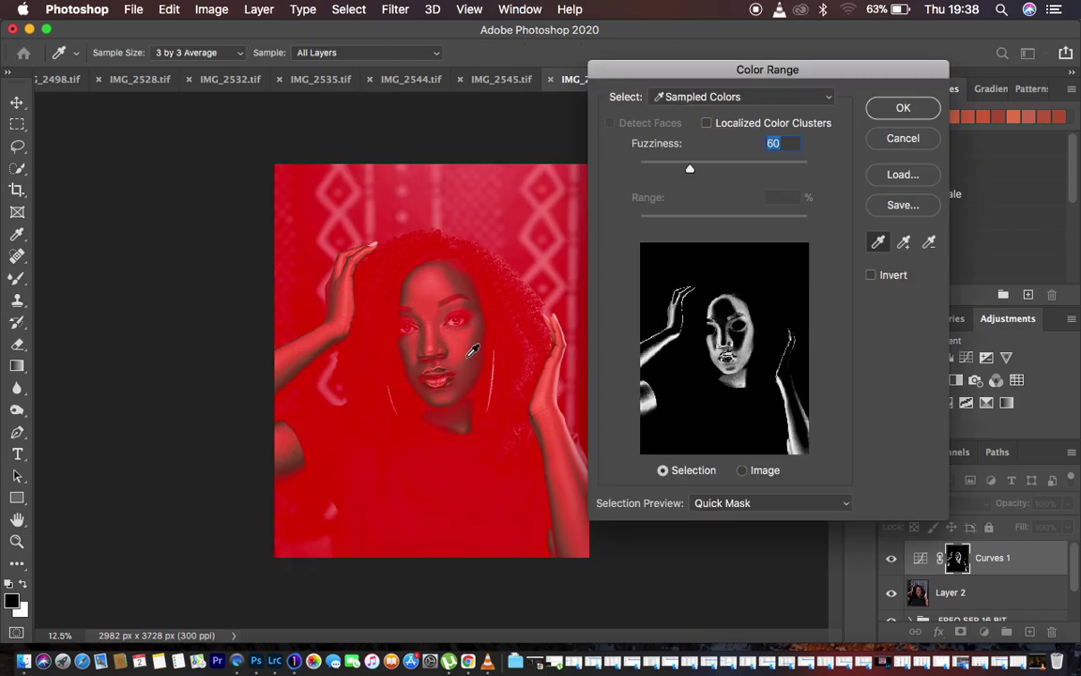
pyautogui.click(432, 328)
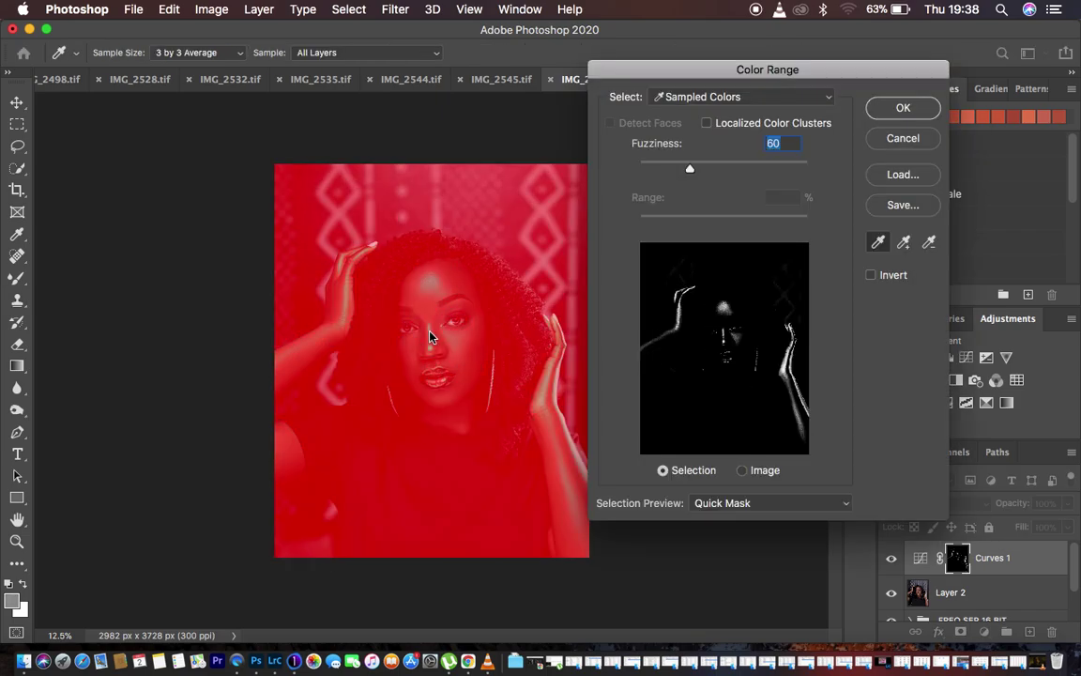
pyautogui.click(430, 333)
pyautogui.click(434, 329)
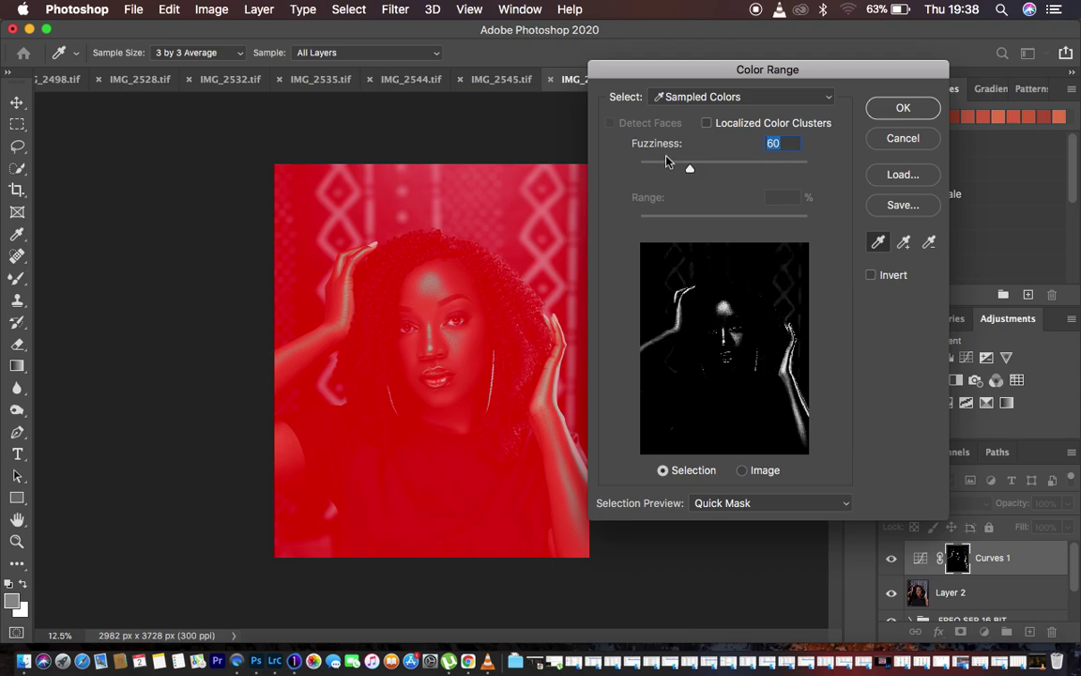
# - Accept the sampled highlight mask and brighten it by raising the Curves 1 midpoint to Input 124, Output 139
pyautogui.click(723, 97)
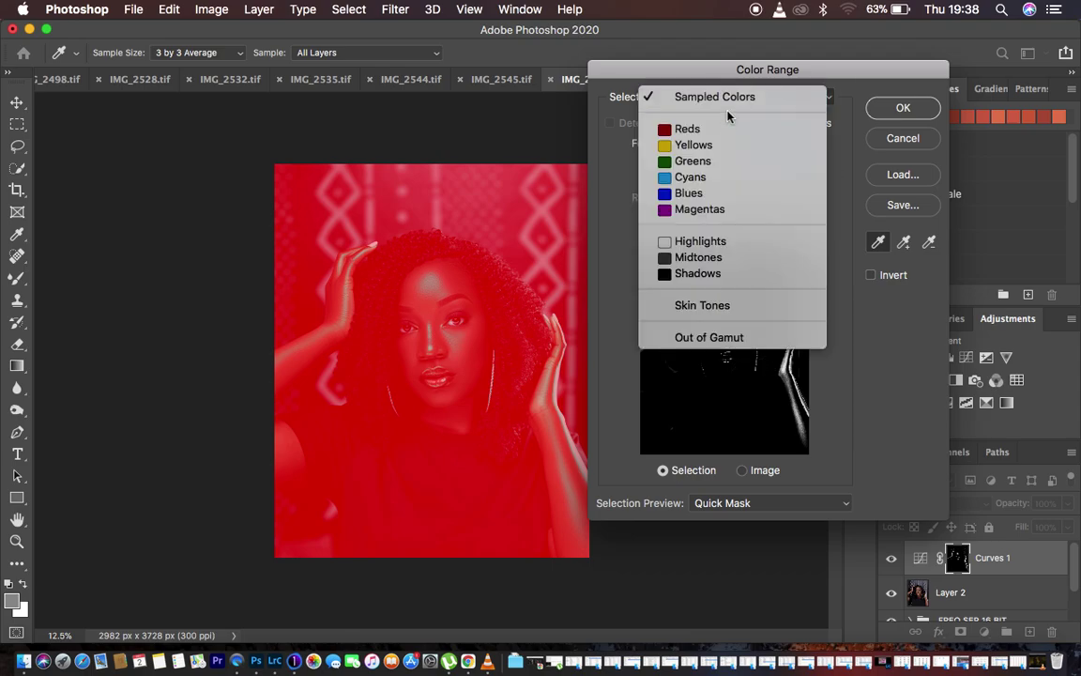
pyautogui.click(723, 96)
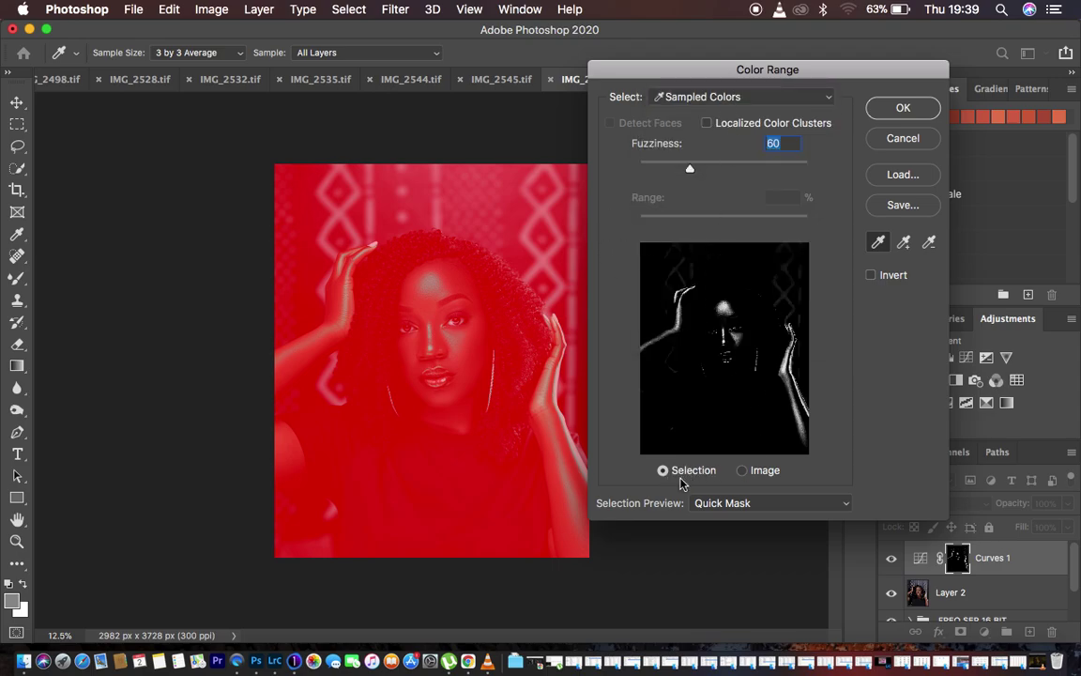
pyautogui.click(725, 503)
pyautogui.click(725, 503)
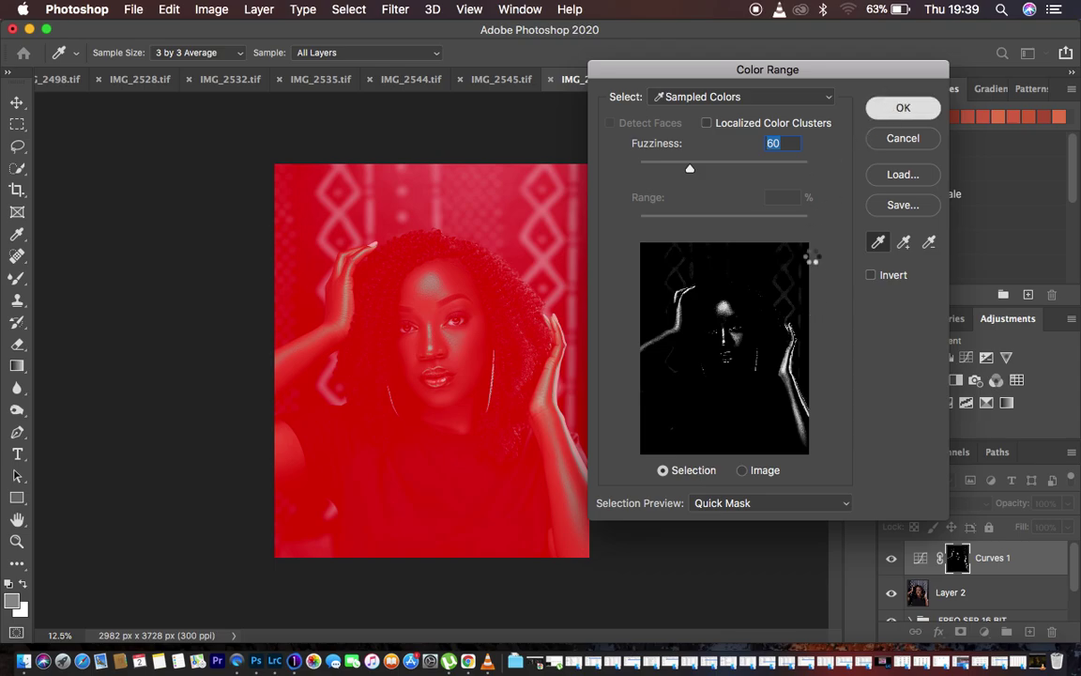
pyautogui.press('Return')
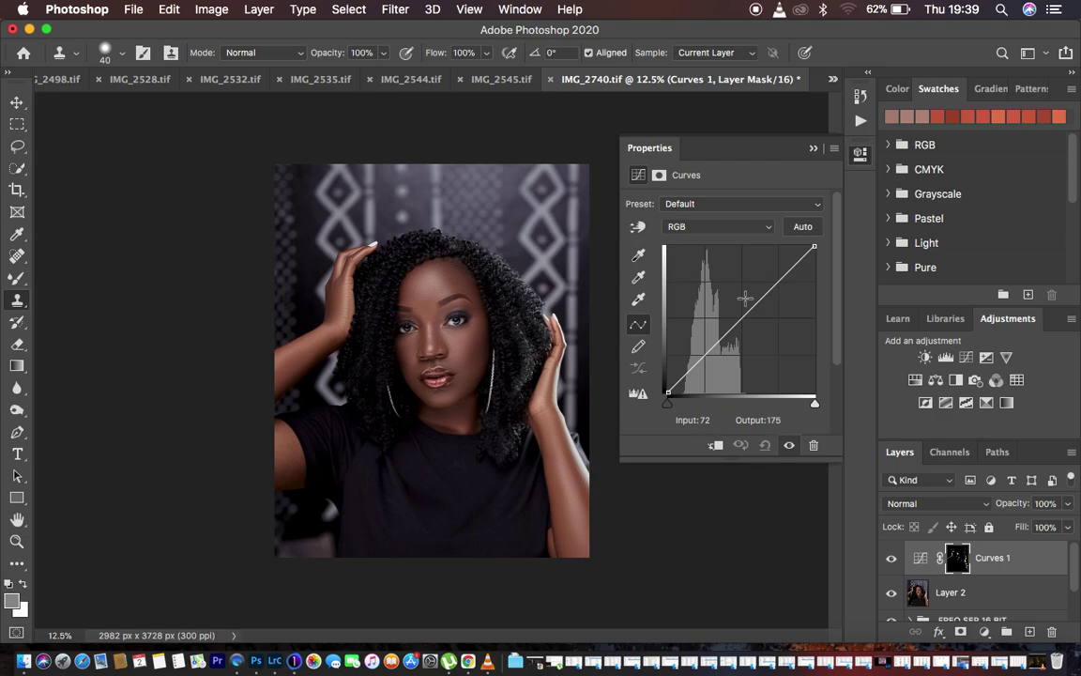
pyautogui.moveTo(741, 320); pyautogui.dragTo(737, 316)
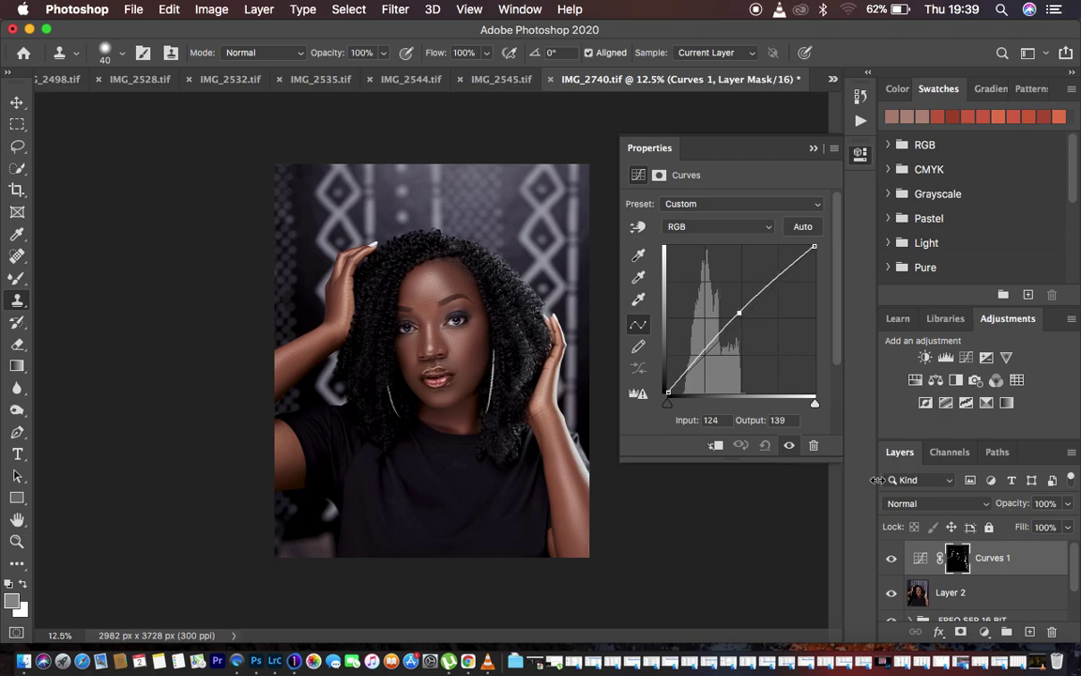
# - Add a second Curves adjustment layer and mask it with Color Range sampled from the darker skin at the cheek's edge
pyautogui.click(984, 631)
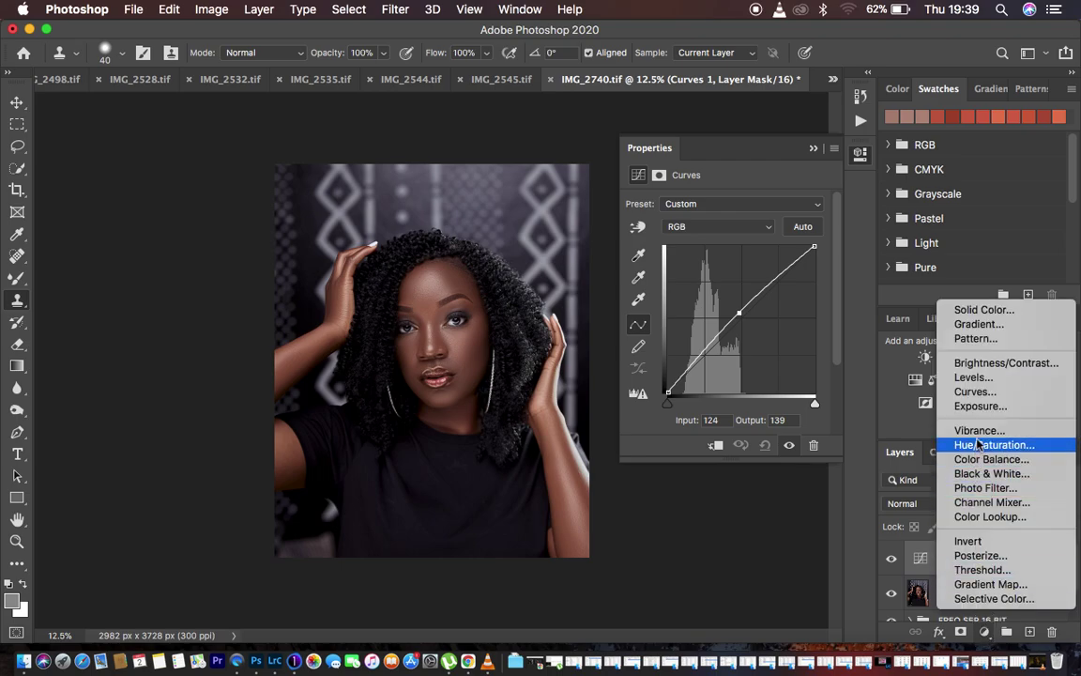
pyautogui.click(975, 392)
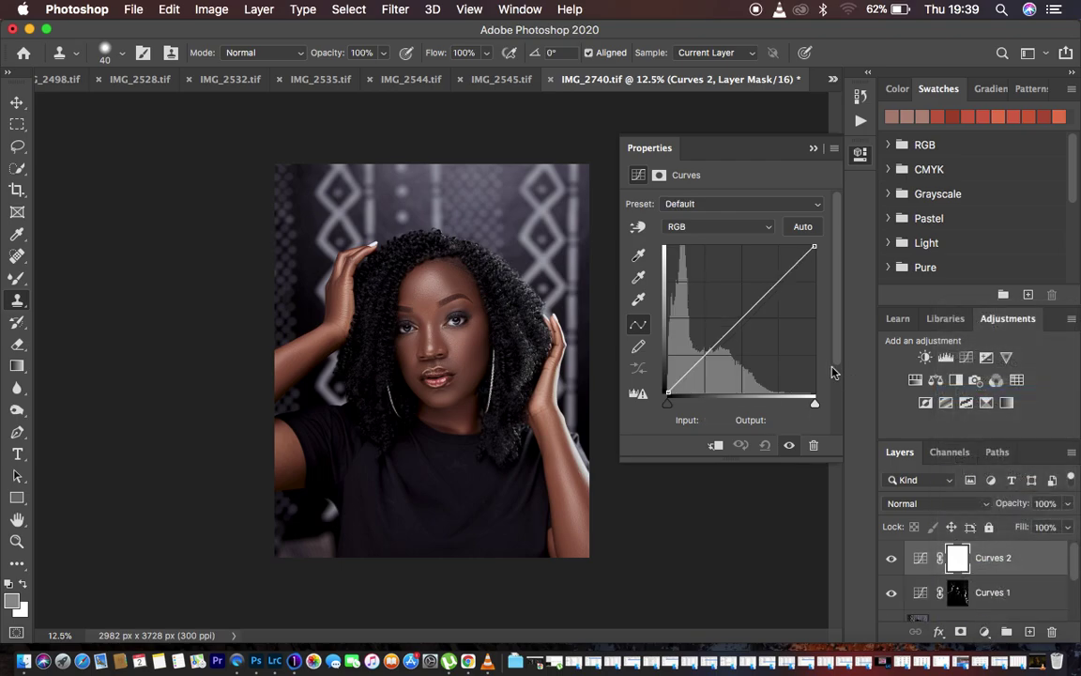
pyautogui.click(348, 10)
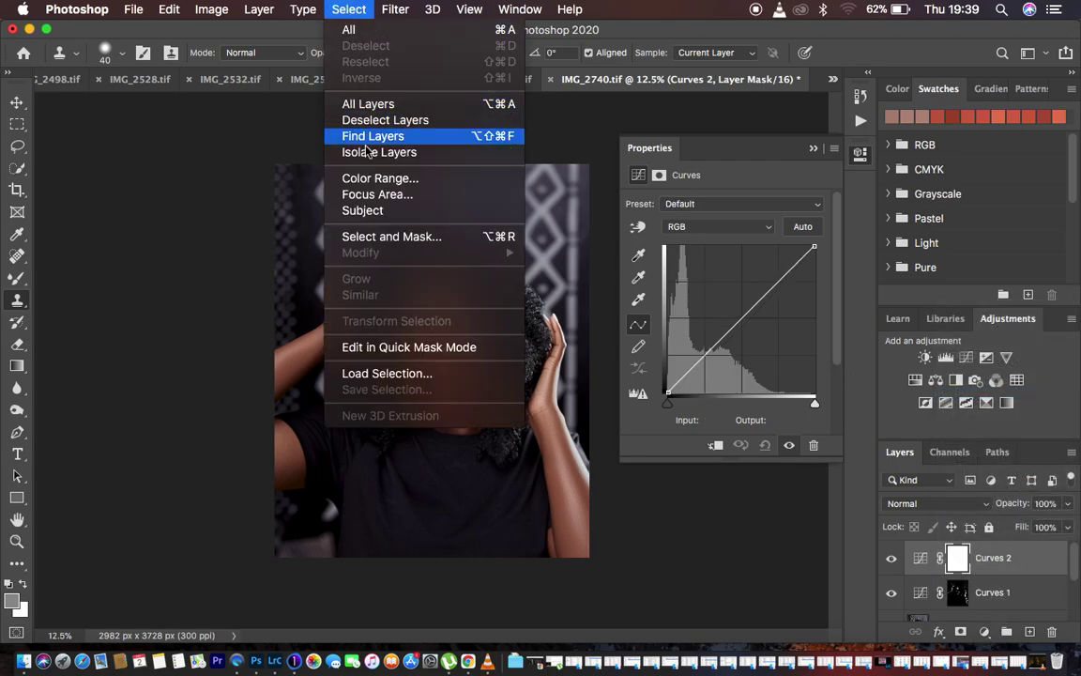
pyautogui.click(375, 178)
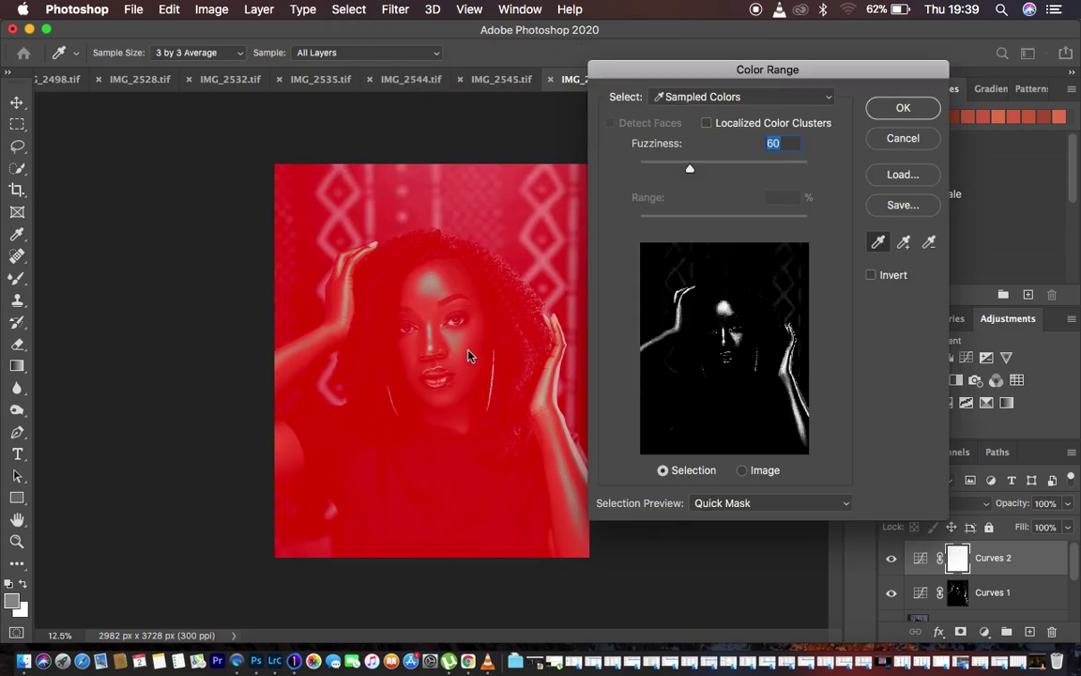
pyautogui.click(437, 339)
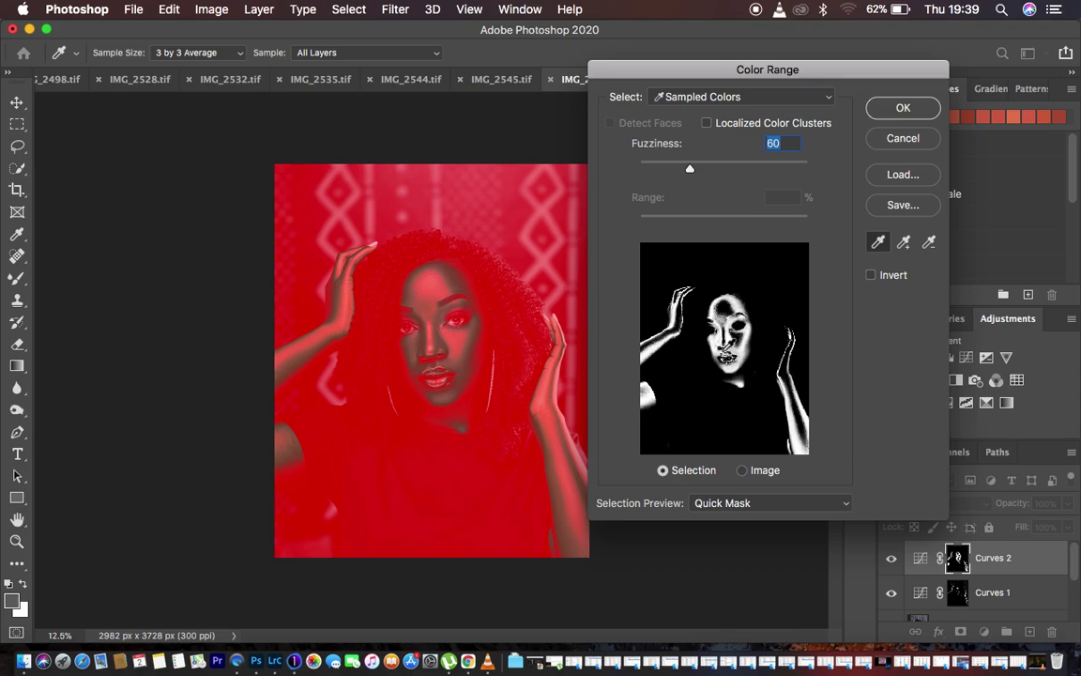
pyautogui.click(480, 345)
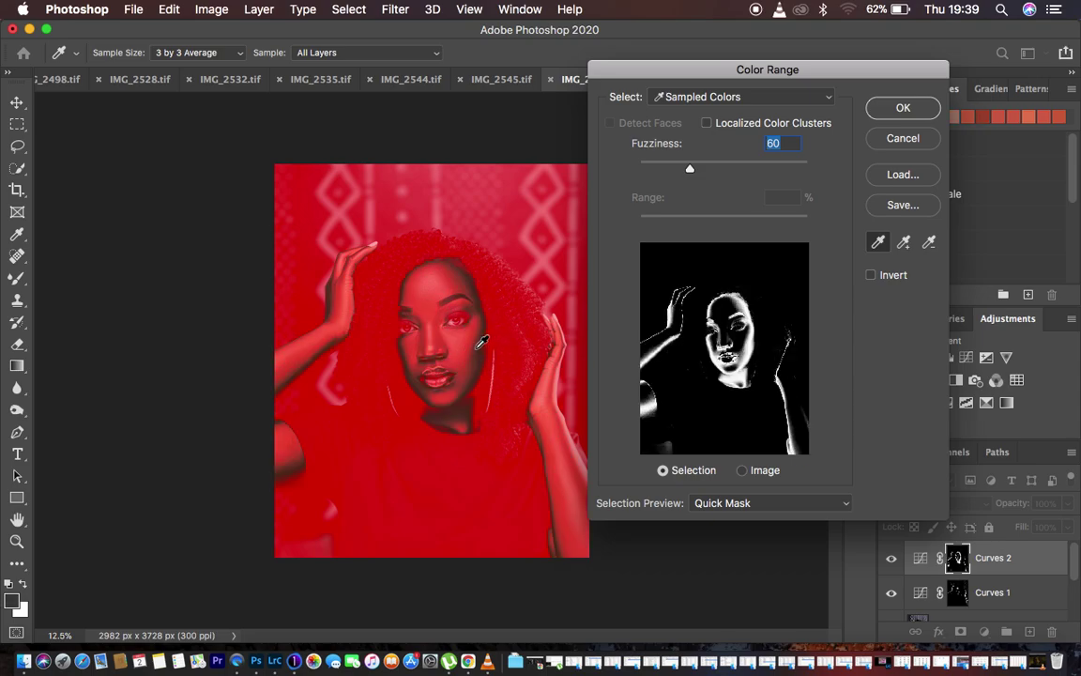
pyautogui.click(479, 345)
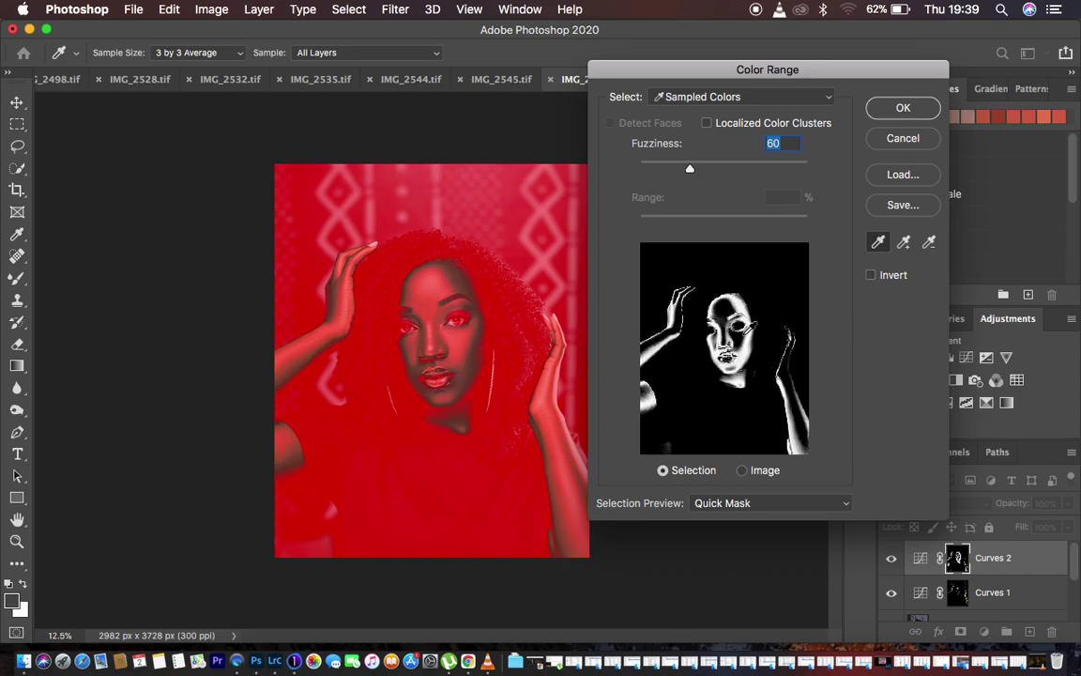
pyautogui.click(901, 109)
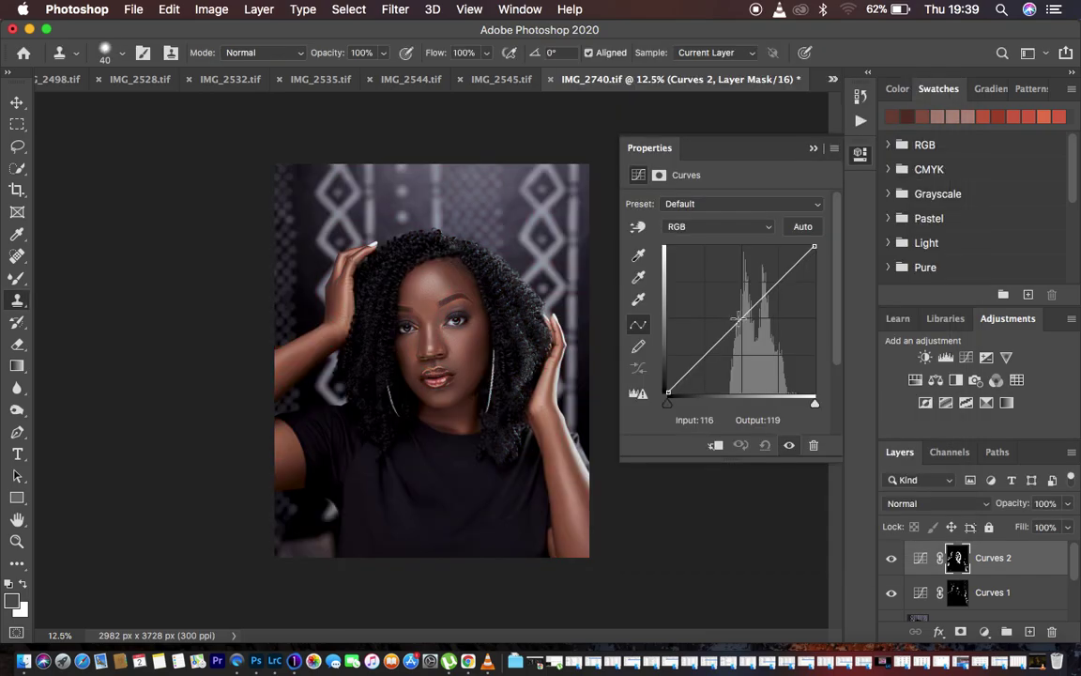
# - Darken the masked skin shadows by lowering the Curves 2 midpoint to Input 128, Output 118
pyautogui.click(741, 321)
pyautogui.moveTo(743, 321); pyautogui.dragTo(745, 322)
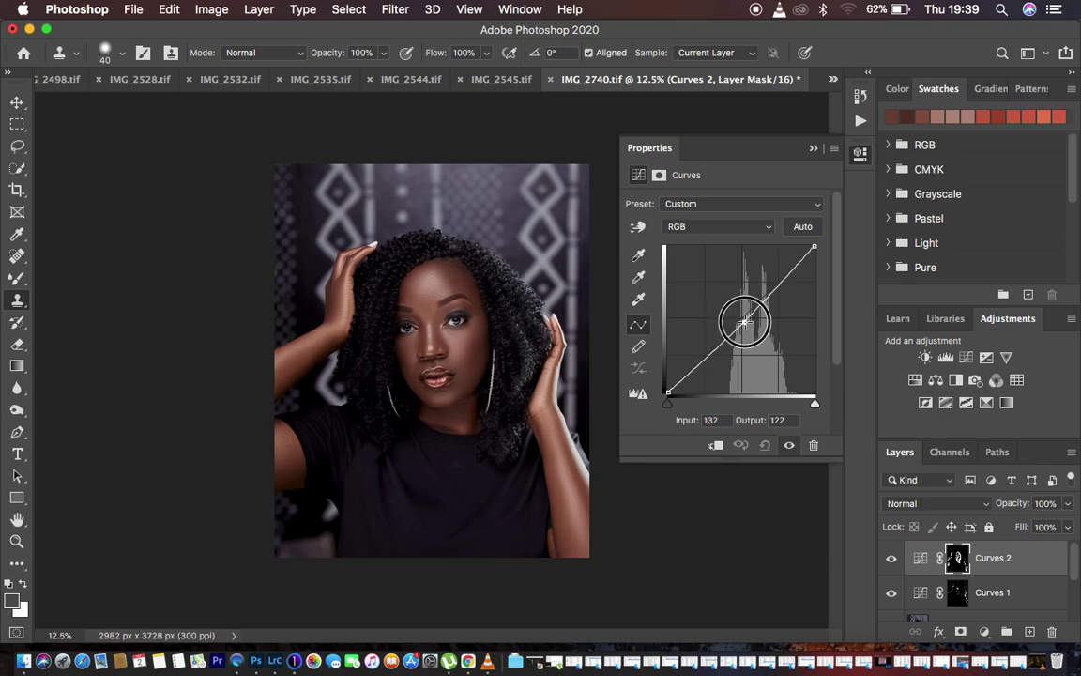
pyautogui.moveTo(744, 321); pyautogui.dragTo(742, 324)
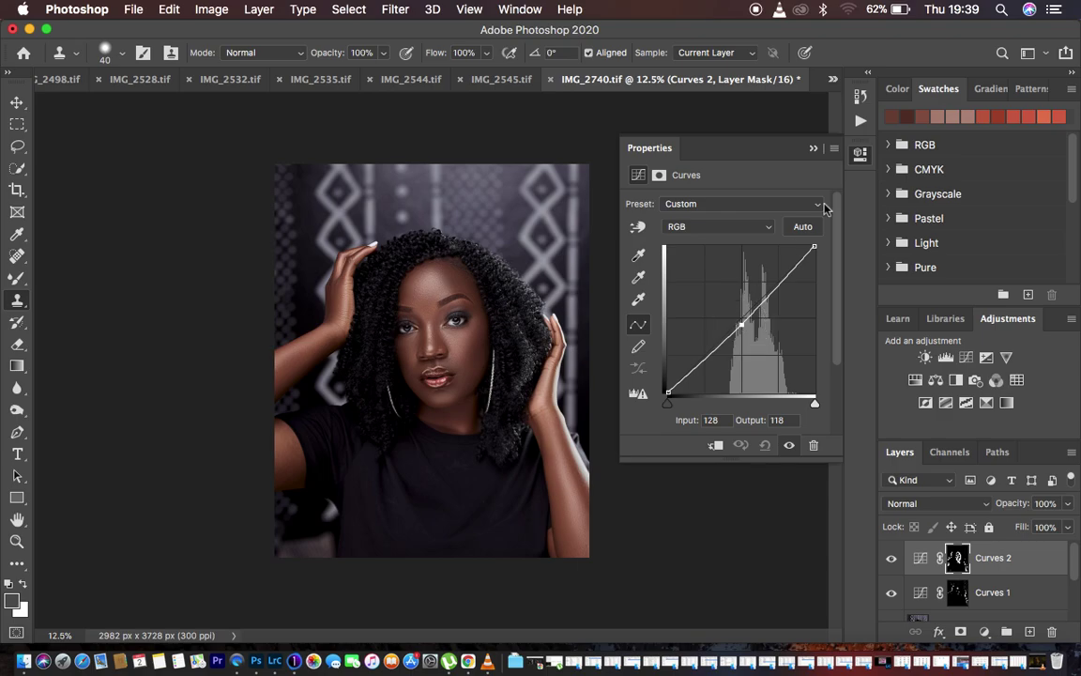
pyautogui.click(813, 148)
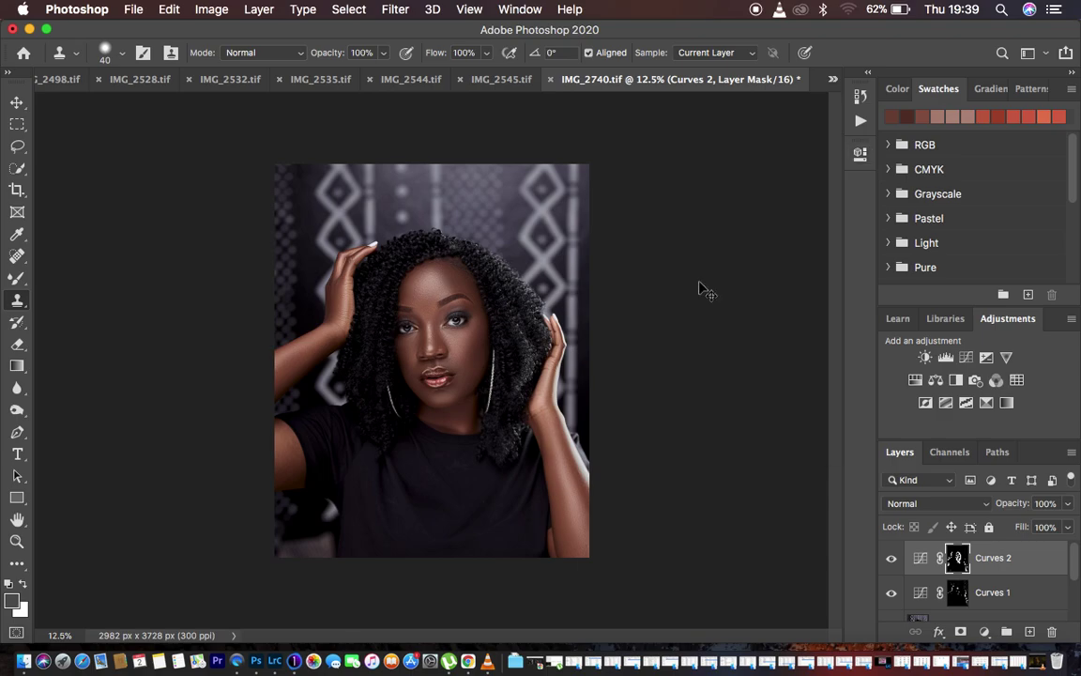
# - Set the blend mode of both the Curves 2 and Curves 1 layers to Luminosity
pyautogui.press('super+equal')
pyautogui.press('super+equal')
pyautogui.press('super+minus')
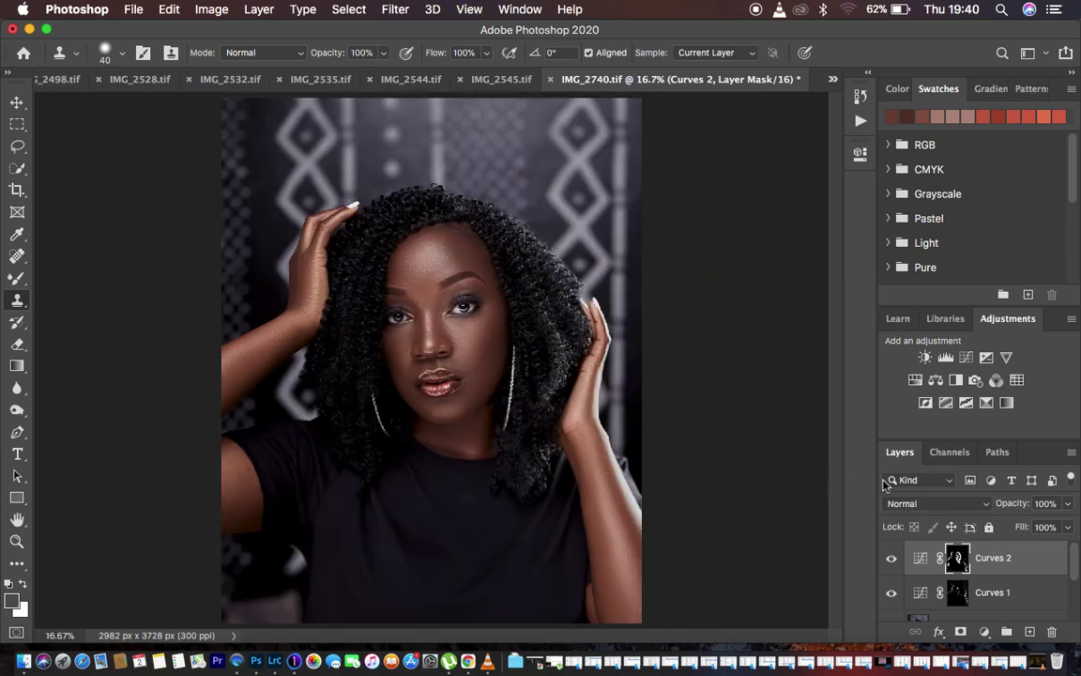
pyautogui.click(936, 503)
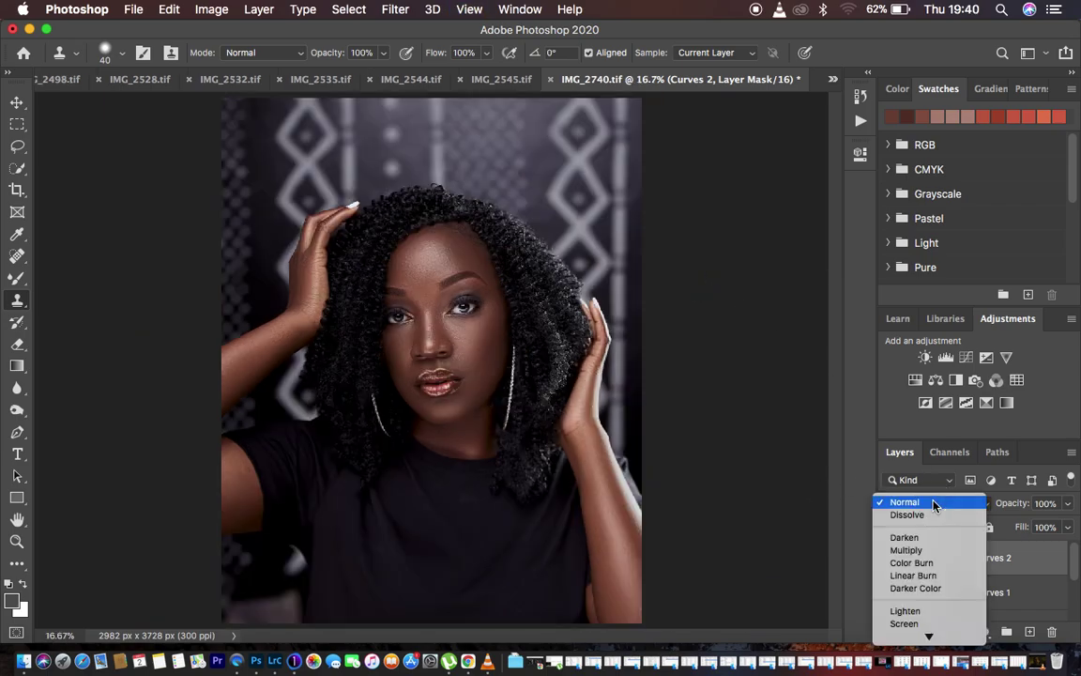
pyautogui.click(913, 639)
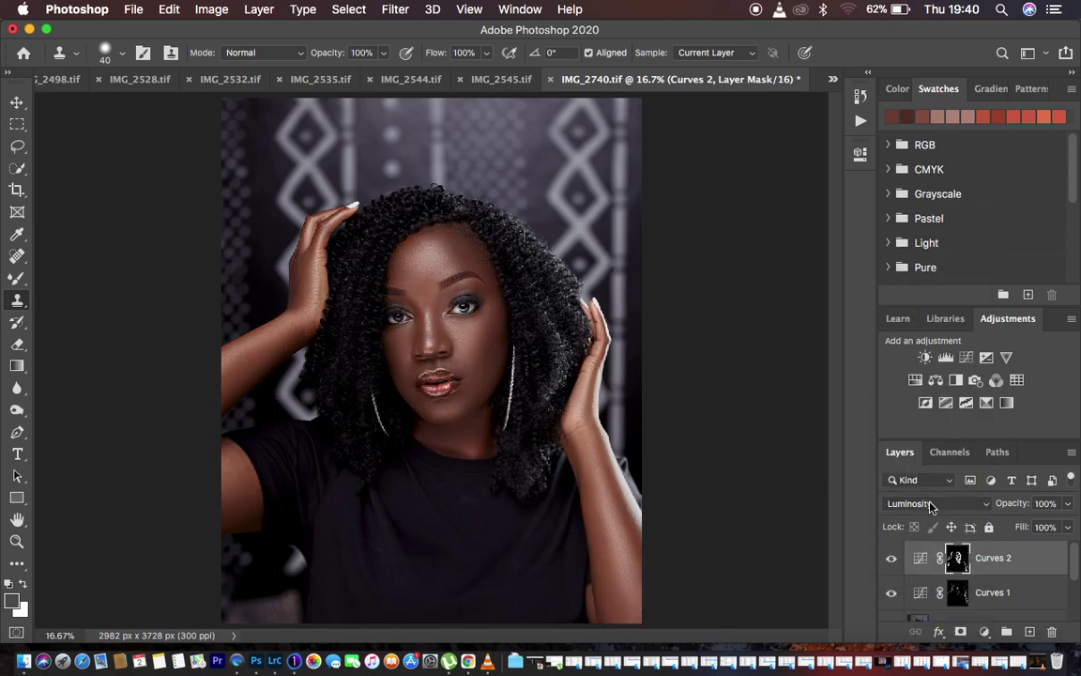
pyautogui.click(929, 592)
pyautogui.click(931, 504)
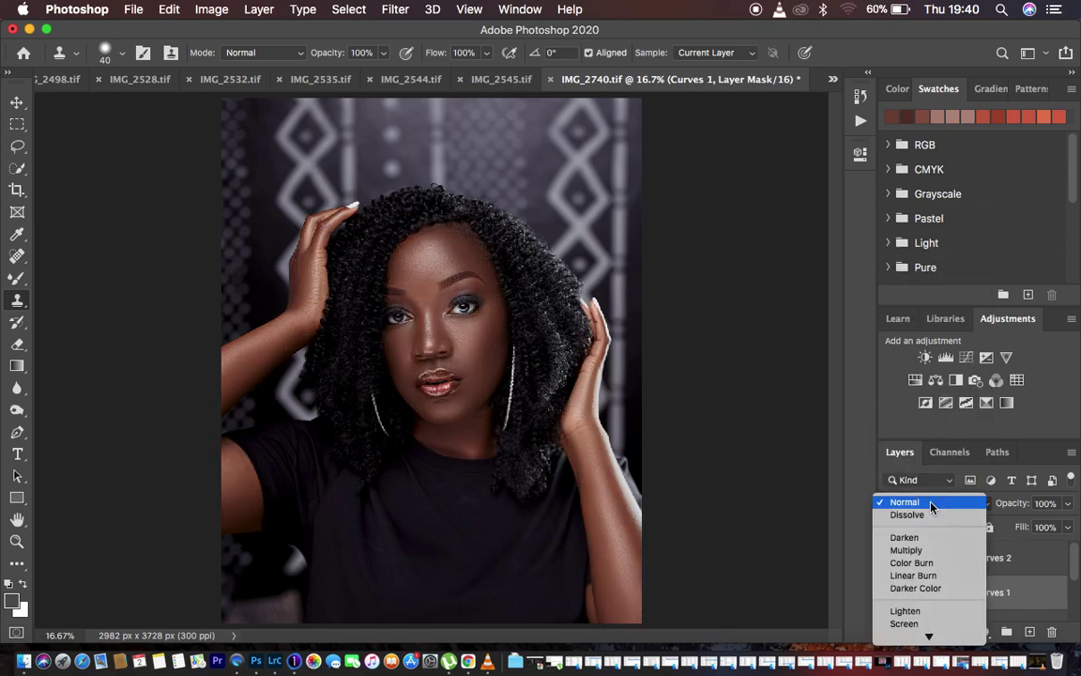
pyautogui.moveTo(929, 636)
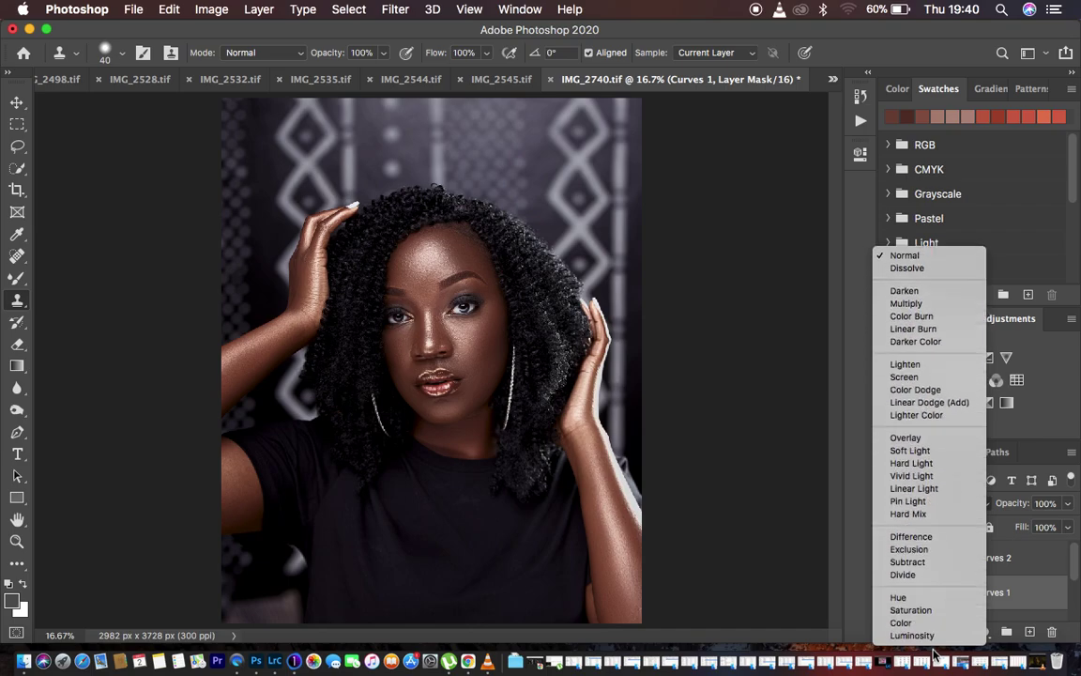
pyautogui.click(916, 635)
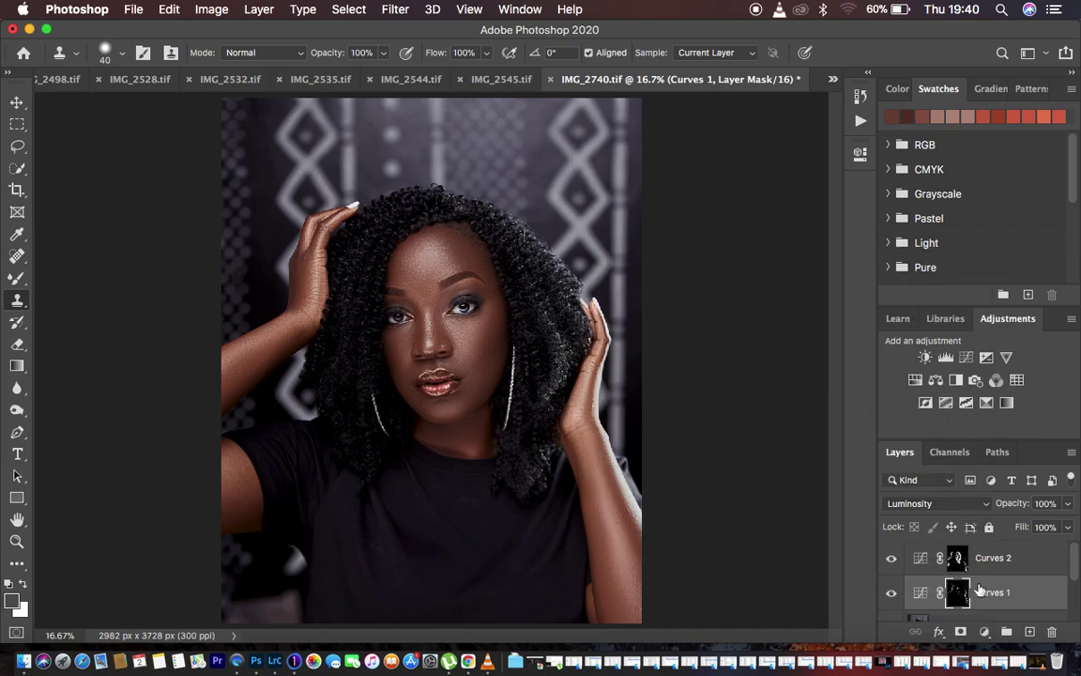
# - Inspect the contoured skin up close and reduce the opacity of the Curves 2 layer to 79%
pyautogui.press('super+minus')
pyautogui.press('super+plus')
pyautogui.press('super+plus')
pyautogui.press('super+plus')
pyautogui.press('super+minus')
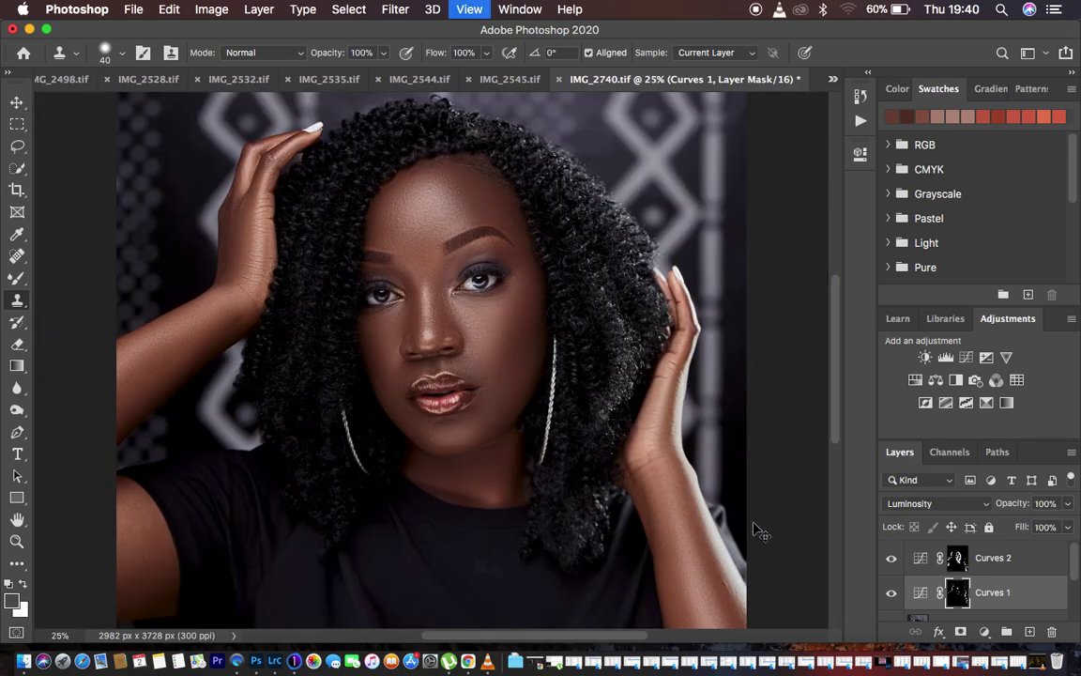
pyautogui.press('super+minus')
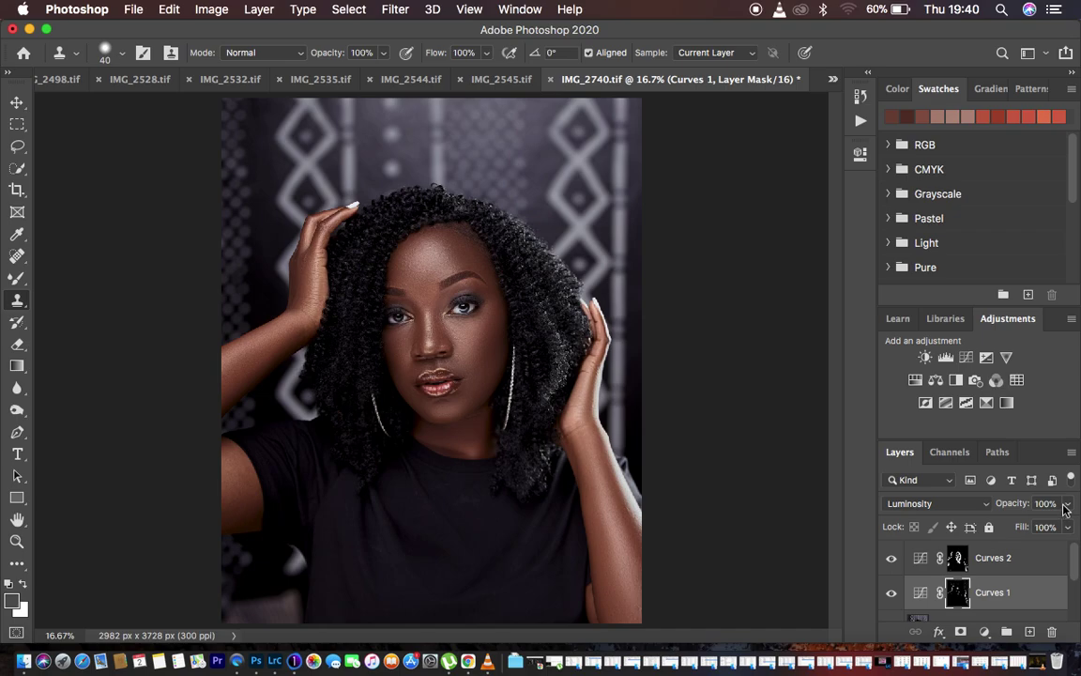
pyautogui.moveTo(1065, 507)
pyautogui.mouseDown()
pyautogui.moveTo(1044, 521)
pyautogui.moveTo(1051, 528)
pyautogui.moveTo(1058, 518)
pyautogui.moveTo(1052, 526)
pyautogui.mouseUp()
pyautogui.click(1049, 557)
pyautogui.click(778, 488)
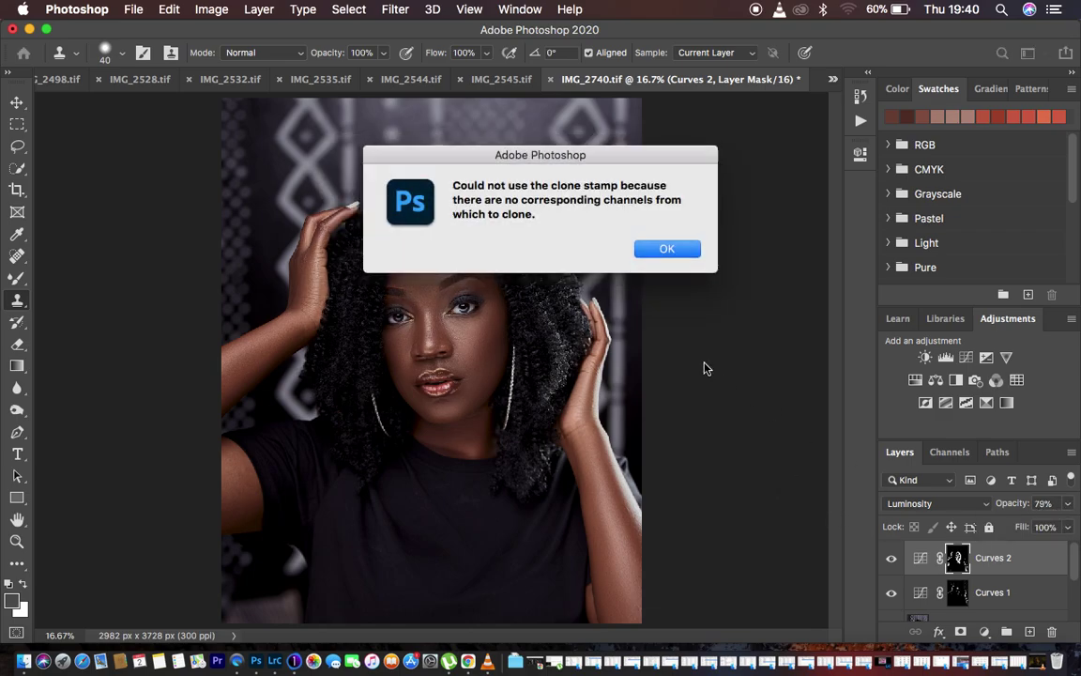
pyautogui.click(666, 249)
pyautogui.doubleClick(993, 558)
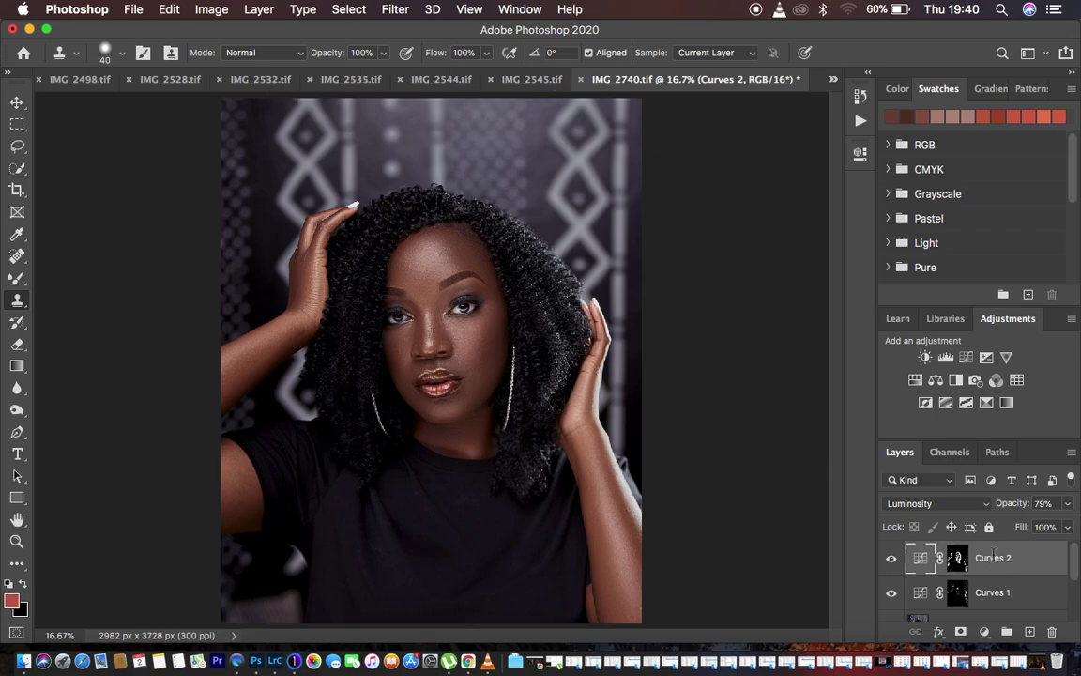
# - Rename the Curves 2 layer as burn and the Curves 1 layer as dodge
pyautogui.write('burn')
pyautogui.press('Return')
pyautogui.doubleClick(993, 593)
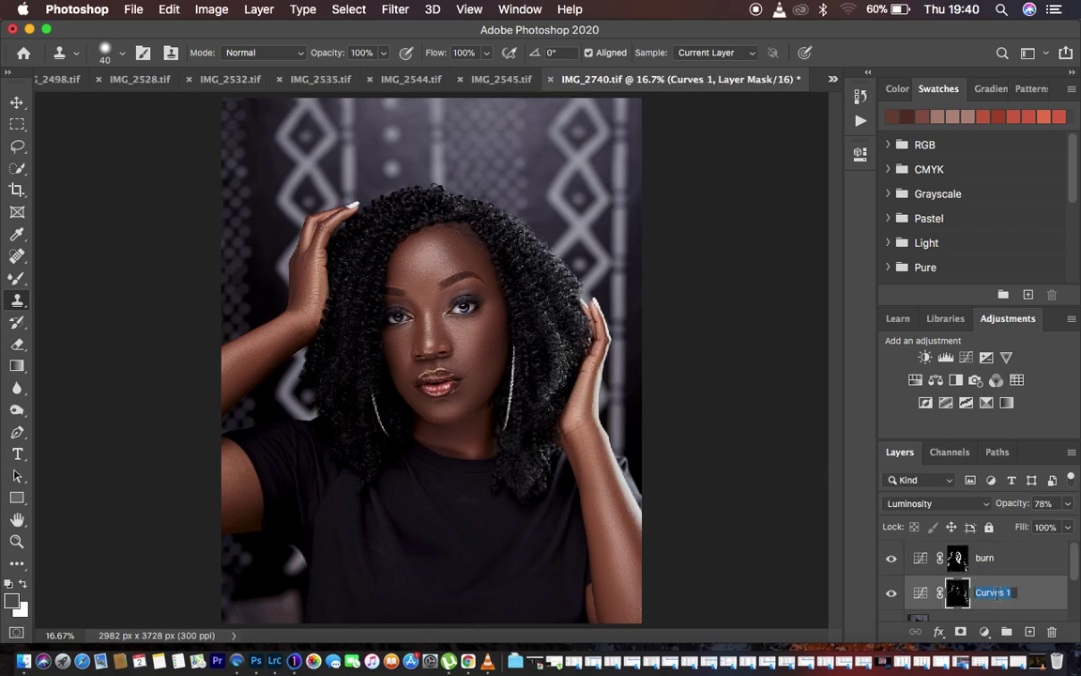
pyautogui.write('doo')
pyautogui.write('ge')
pyautogui.press('Return')
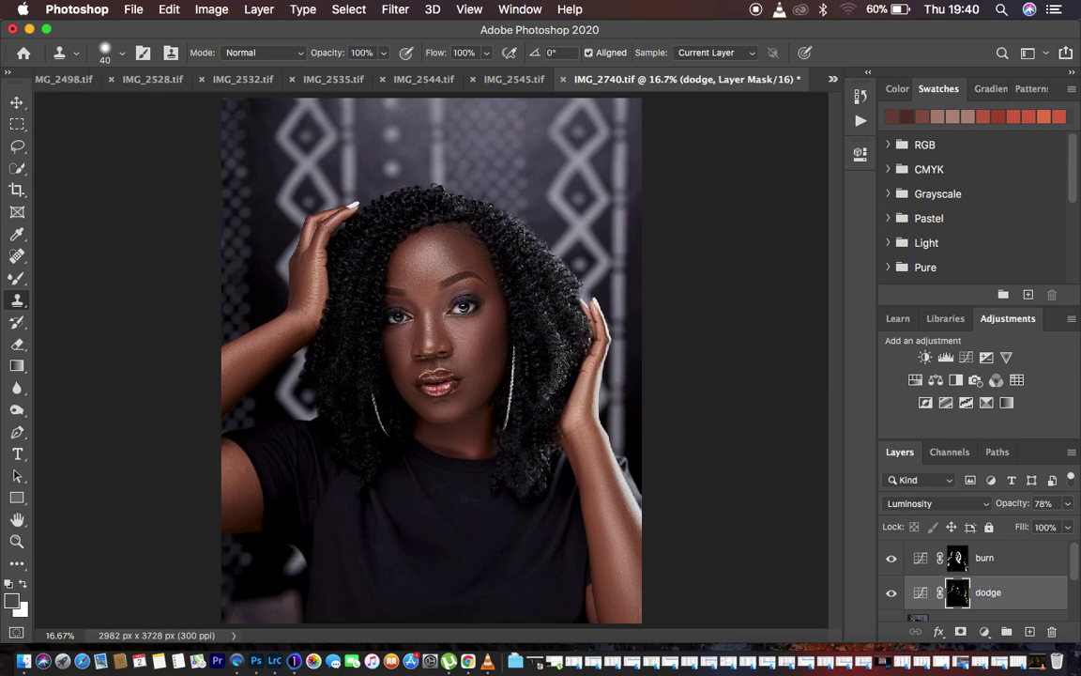
# - Group the burn and dodge layers together and name the group dnb
pyautogui.keyDown('shift'); pyautogui.click(1020, 569); pyautogui.keyUp('shift')
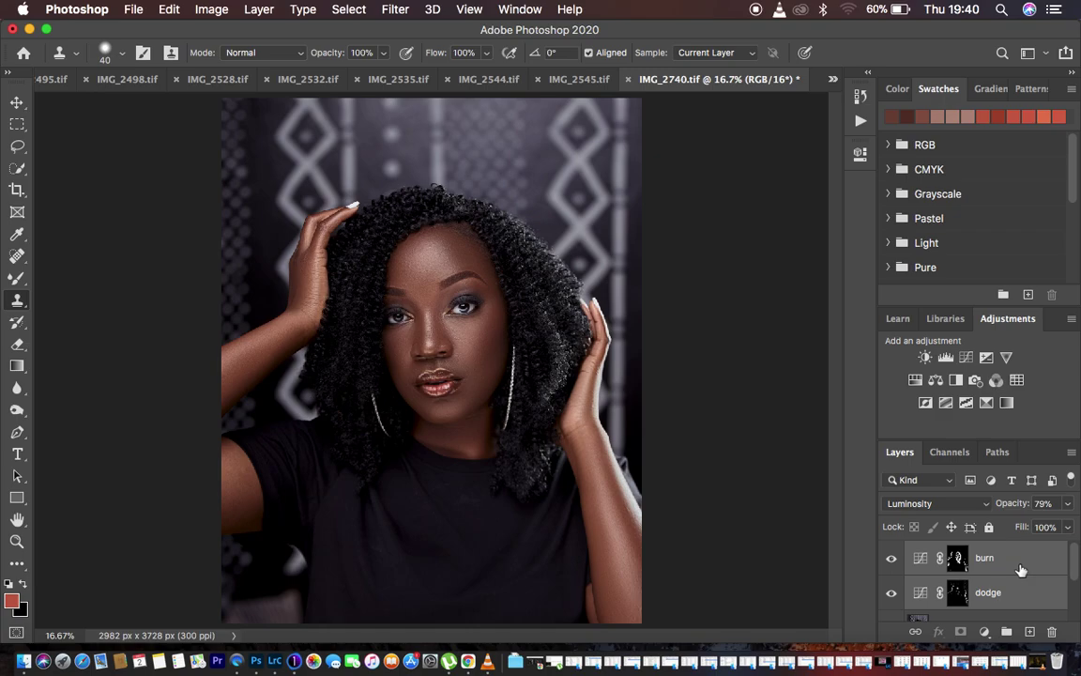
pyautogui.press('super+g')
pyautogui.doubleClick(952, 551)
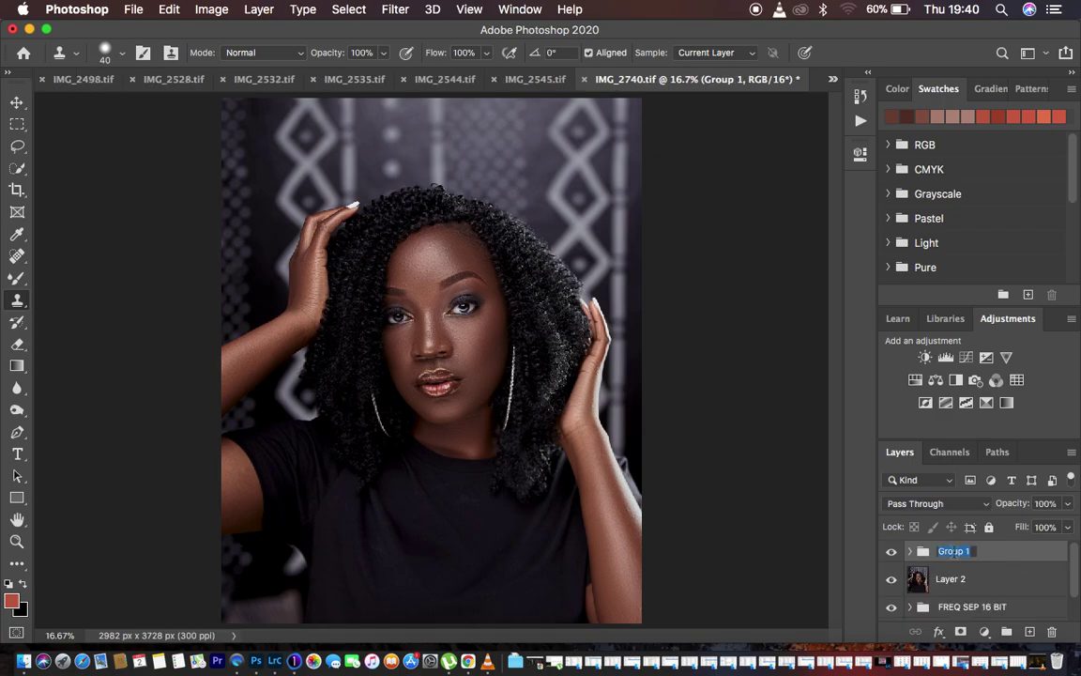
pyautogui.write('dnb')
pyautogui.press('Return')
# - Compare the portrait with and without the dnb group, and the original Background layer alone against the full edit
pyautogui.click(891, 552)
pyautogui.click(892, 552)
pyautogui.click(890, 553)
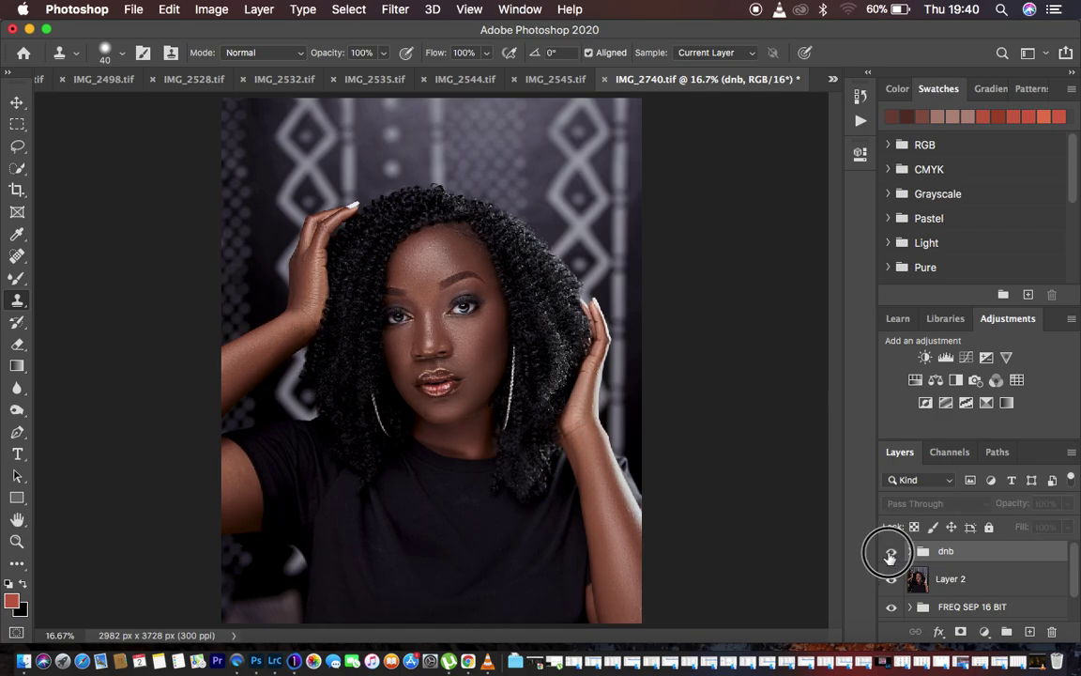
pyautogui.click(891, 554)
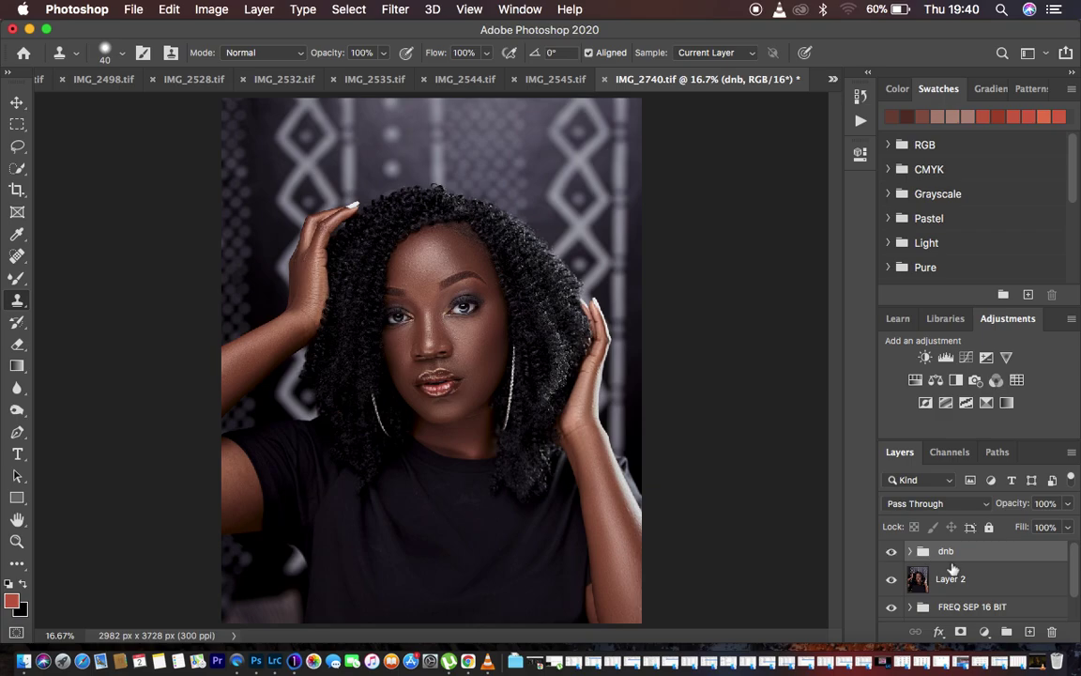
pyautogui.scroll(-1, 981, 573)
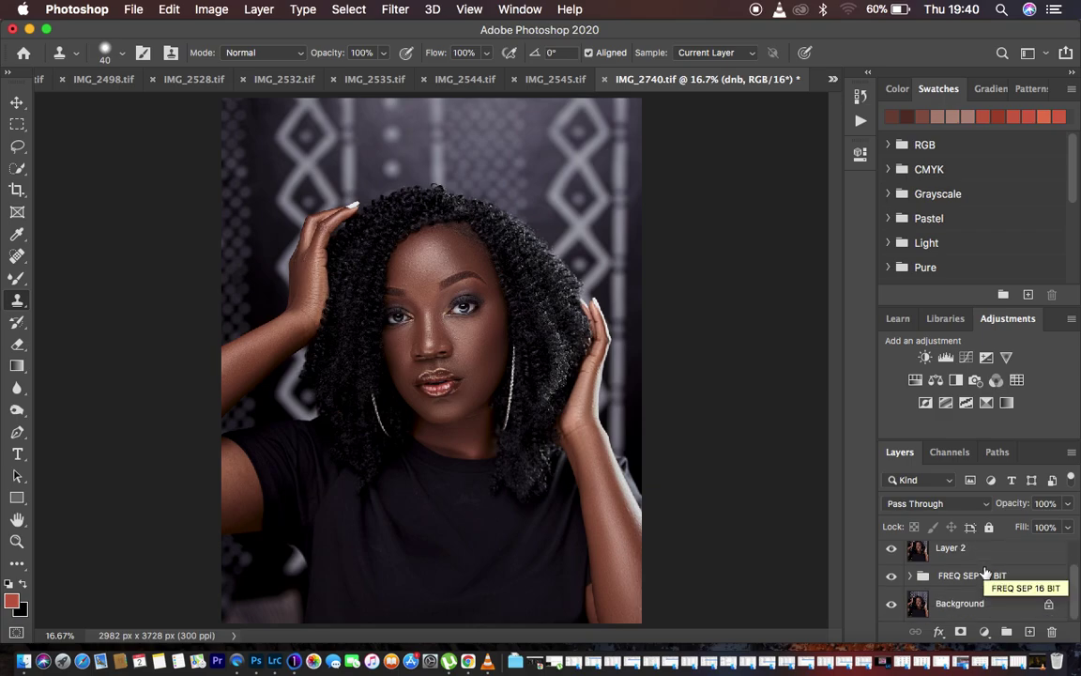
pyautogui.keyDown('alt'); pyautogui.click(893, 606); pyautogui.keyUp('alt')
pyautogui.keyDown('alt'); pyautogui.click(893, 606); pyautogui.keyUp('alt')
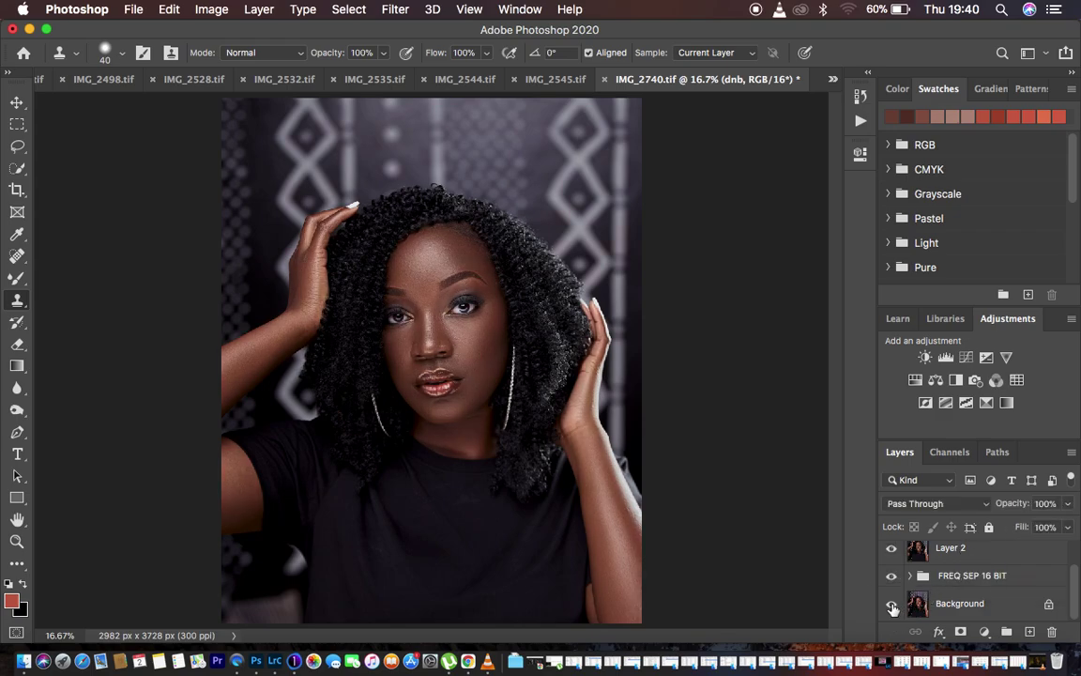
pyautogui.keyDown('alt'); pyautogui.click(892, 605); pyautogui.keyUp('alt')
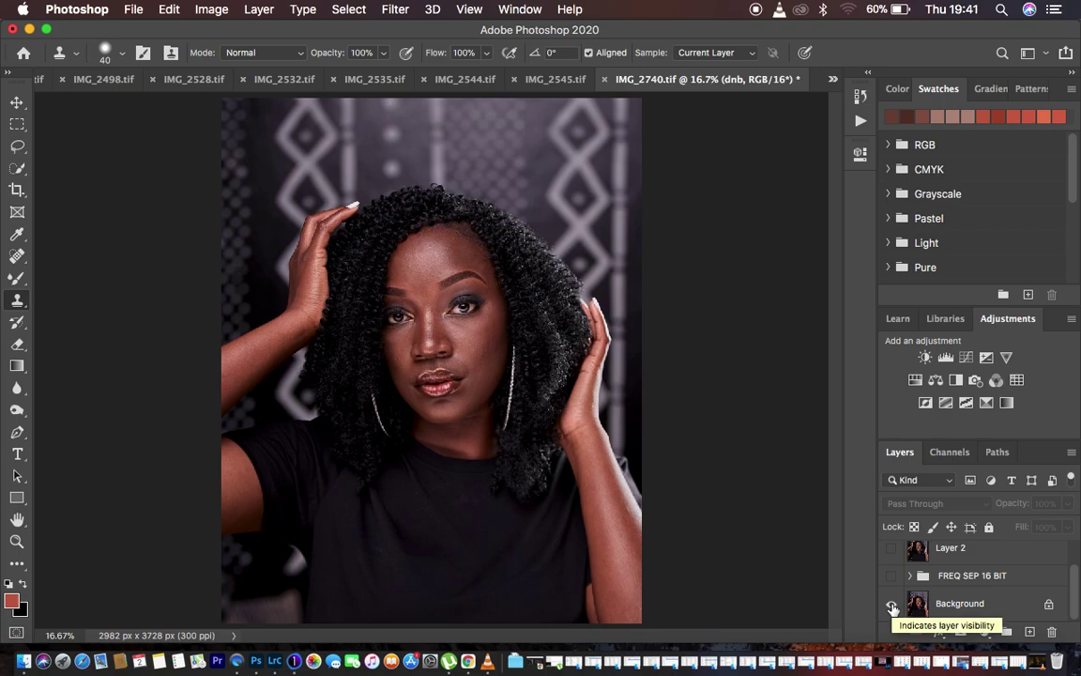
pyautogui.keyDown('alt'); pyautogui.click(892, 605); pyautogui.keyUp('alt')
pyautogui.keyDown('alt'); pyautogui.click(893, 605); pyautogui.keyUp('alt')
pyautogui.keyDown('alt'); pyautogui.click(893, 606); pyautogui.keyUp('alt')
pyautogui.keyDown('alt'); pyautogui.click(892, 605); pyautogui.keyUp('alt')
pyautogui.keyDown('alt'); pyautogui.click(893, 605); pyautogui.keyUp('alt')
pyautogui.keyDown('alt'); pyautogui.click(892, 605); pyautogui.keyUp('alt')
pyautogui.keyDown('alt'); pyautogui.click(893, 605); pyautogui.keyUp('alt')
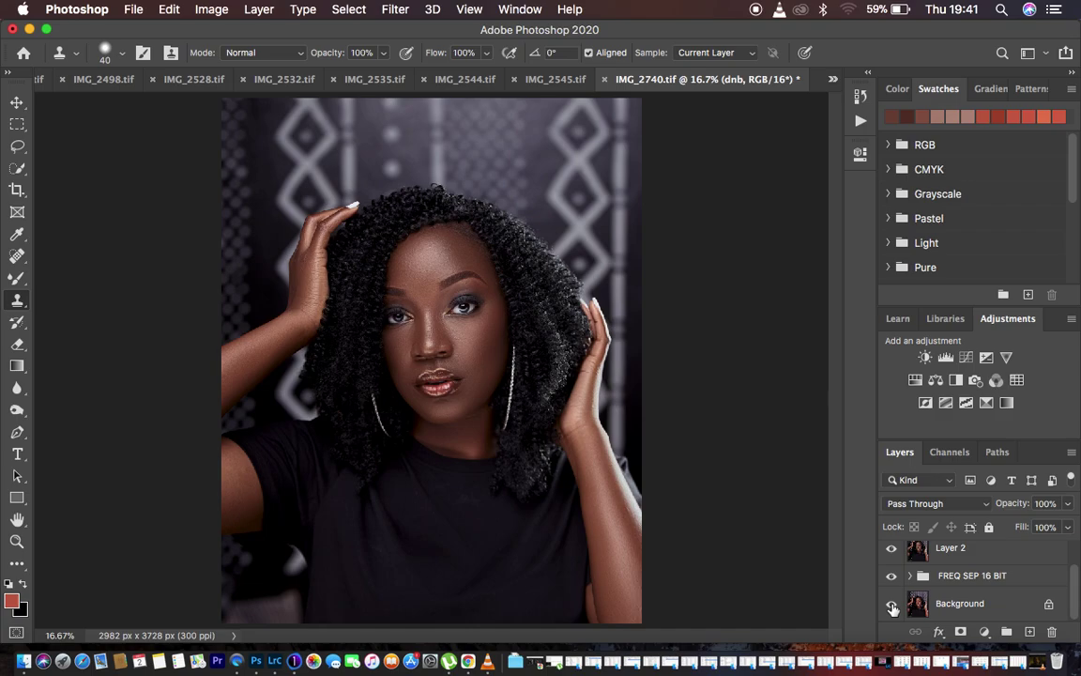
# - Add a Selective Color adjustment layer above the dnb group and set Yellow to -2% in the Blacks
pyautogui.click(1006, 632)
pyautogui.click(985, 632)
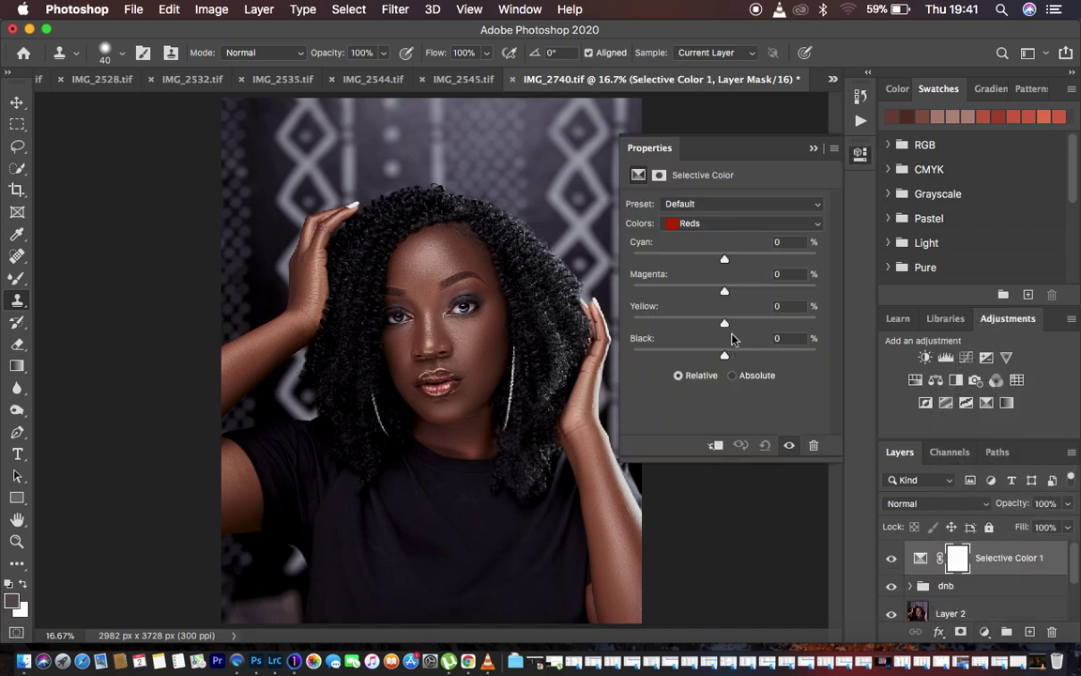
pyautogui.click(713, 223)
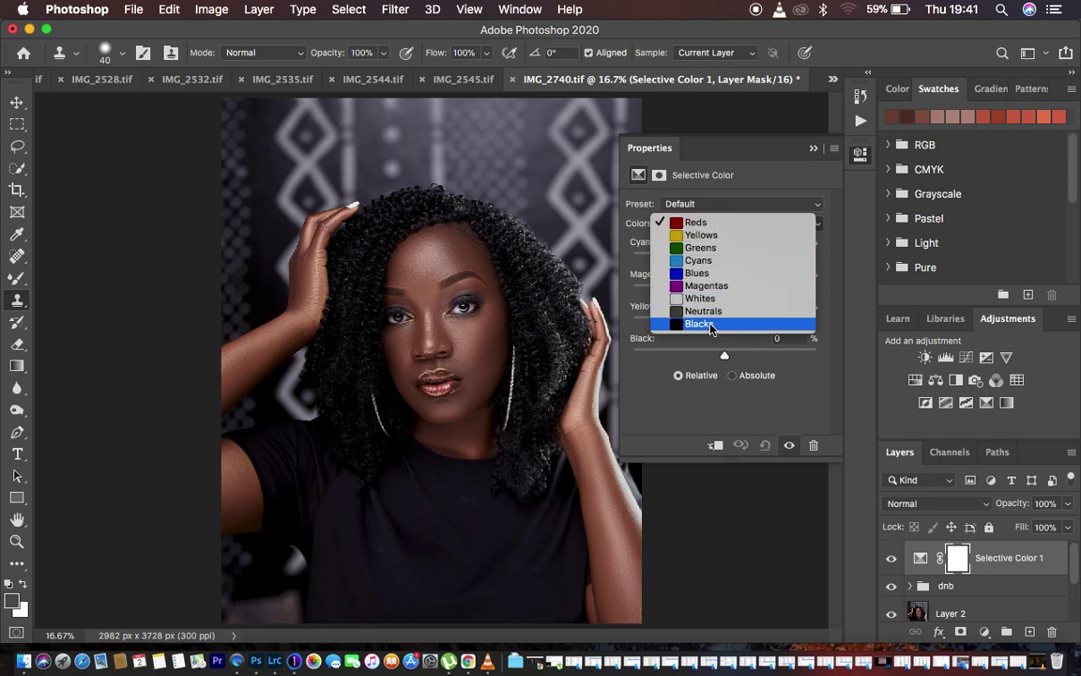
pyautogui.click(699, 323)
pyautogui.moveTo(724, 322); pyautogui.dragTo(722, 324)
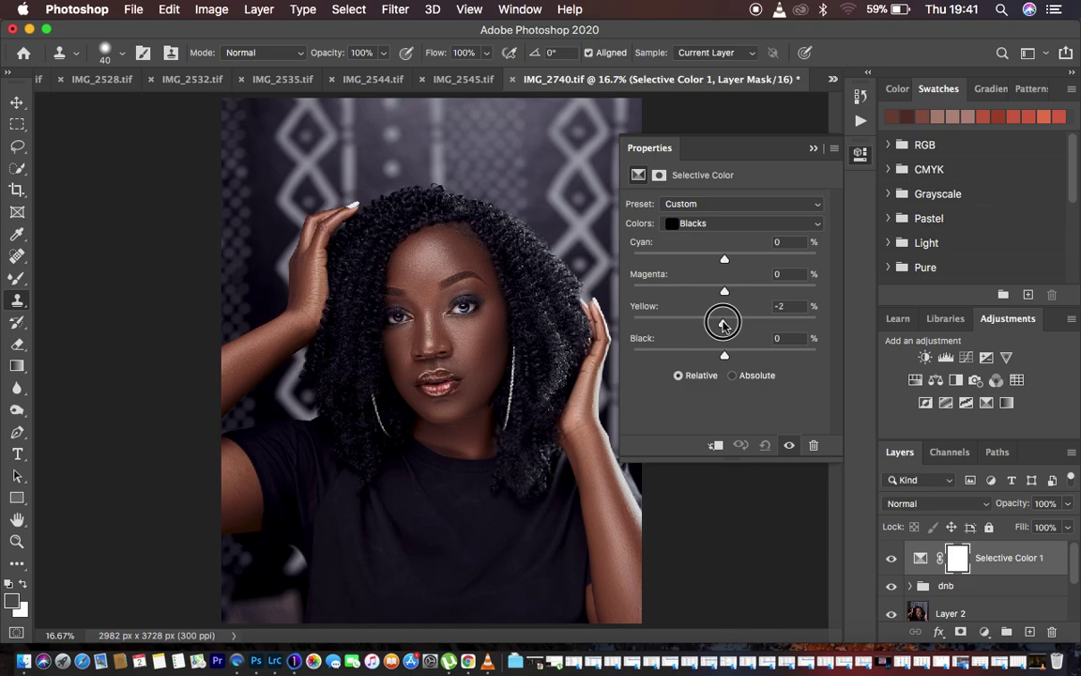
pyautogui.moveTo(722, 323); pyautogui.dragTo(723, 324)
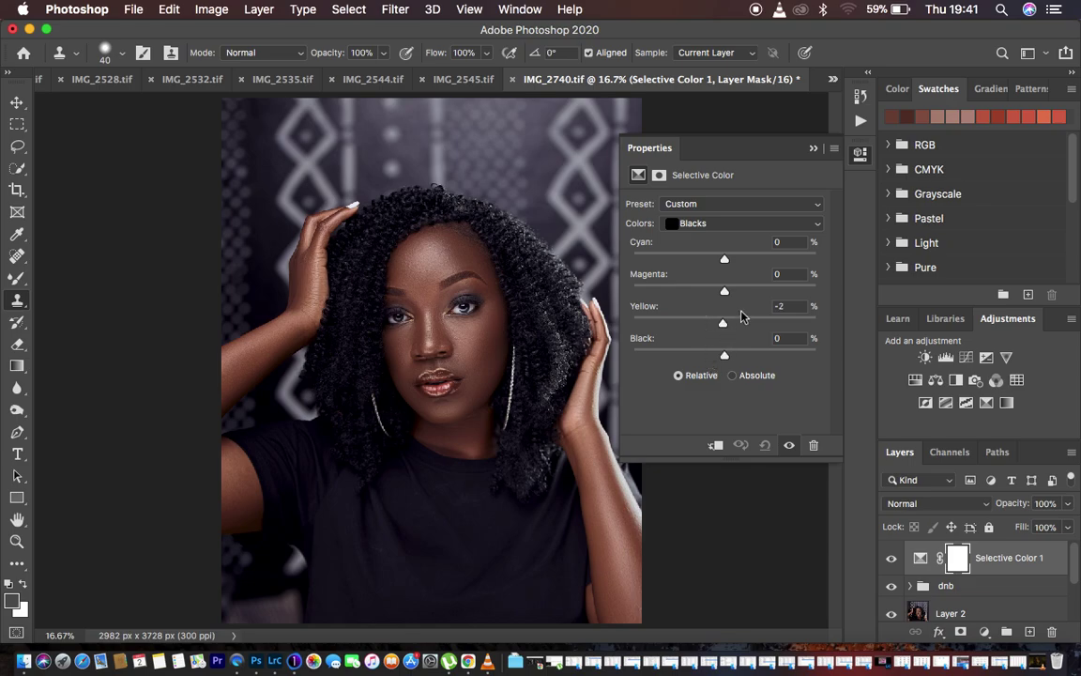
pyautogui.click(813, 148)
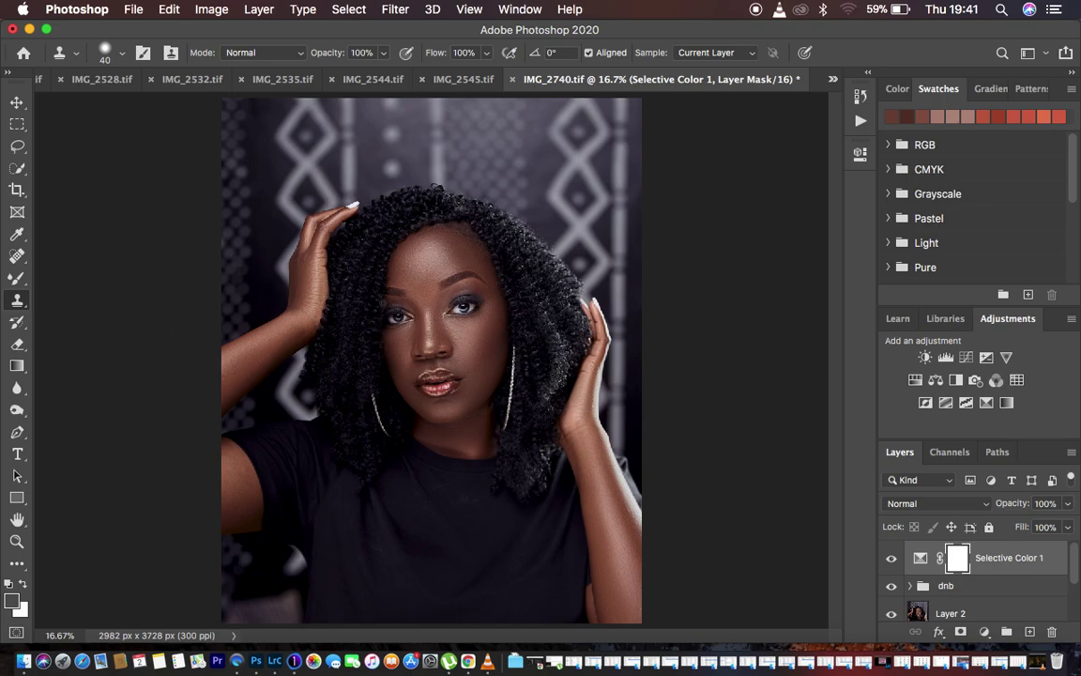
# - Set up an Export As of the portrait in JPG format with Bicubic Sharper resampling
pyautogui.click(131, 9)
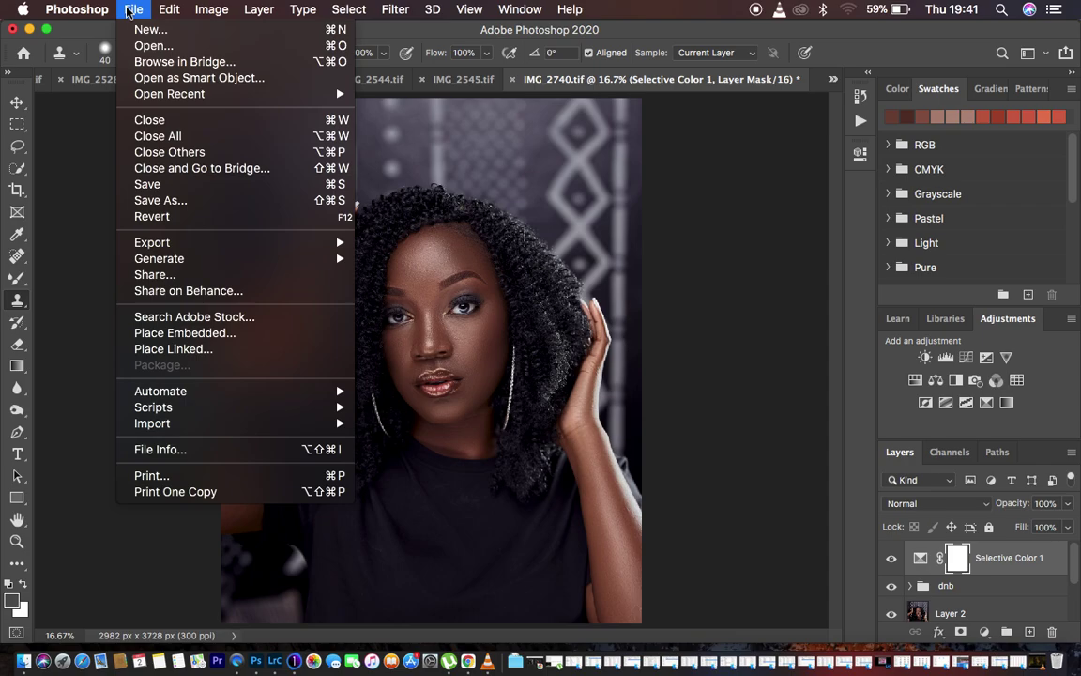
pyautogui.moveTo(231, 242)
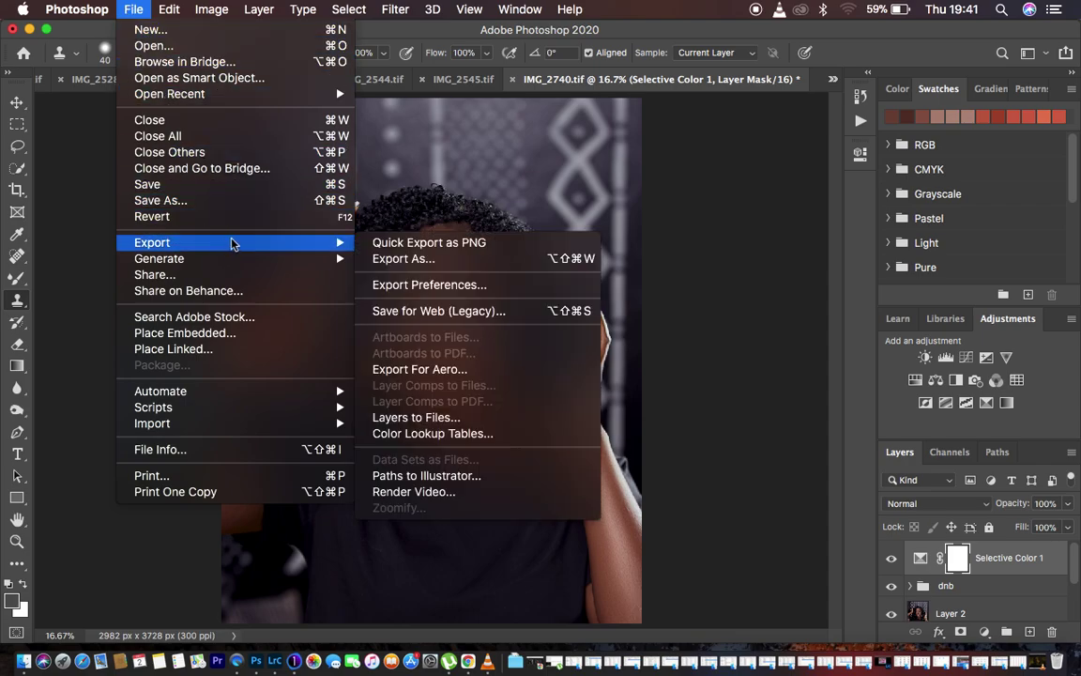
pyautogui.click(485, 259)
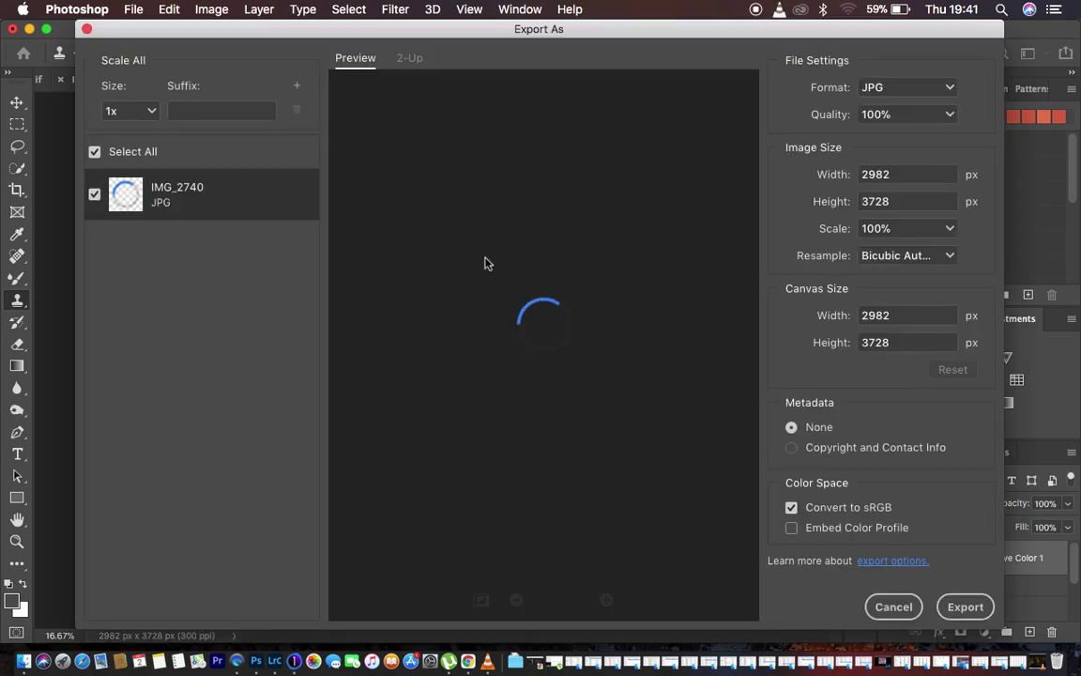
pyautogui.click(883, 92)
pyautogui.click(880, 92)
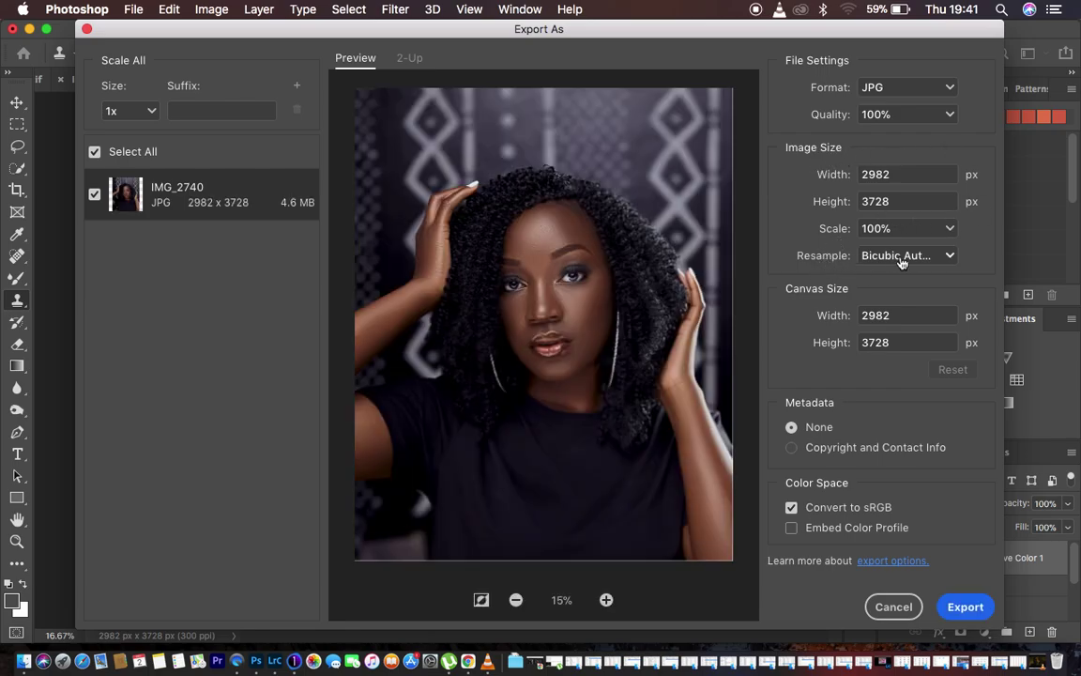
pyautogui.click(896, 257)
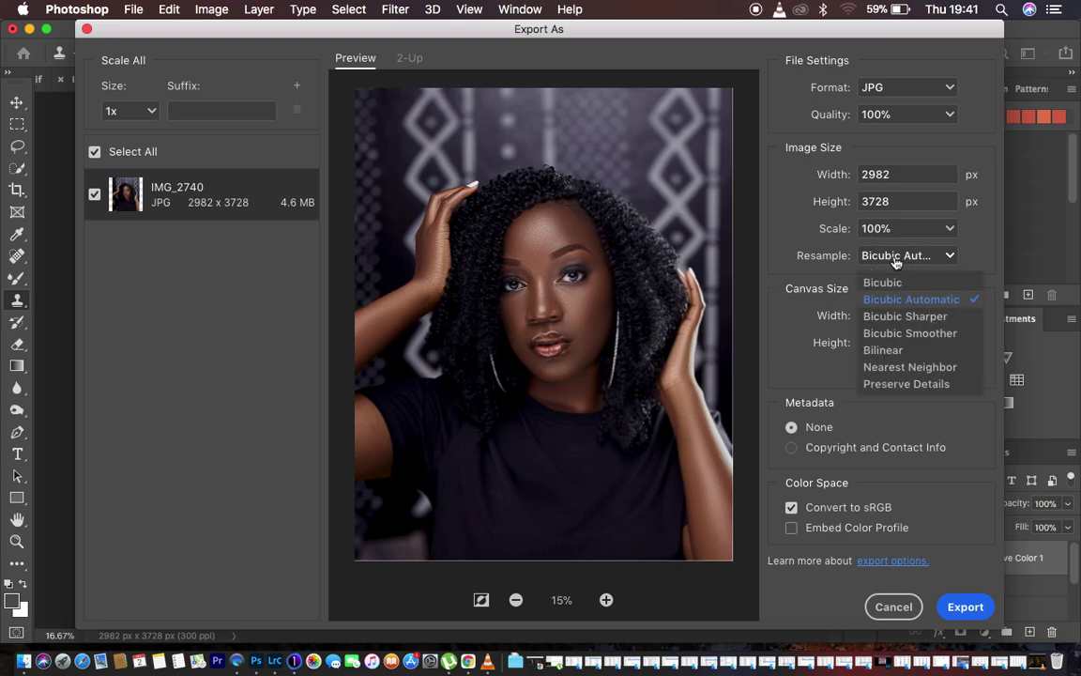
pyautogui.click(901, 317)
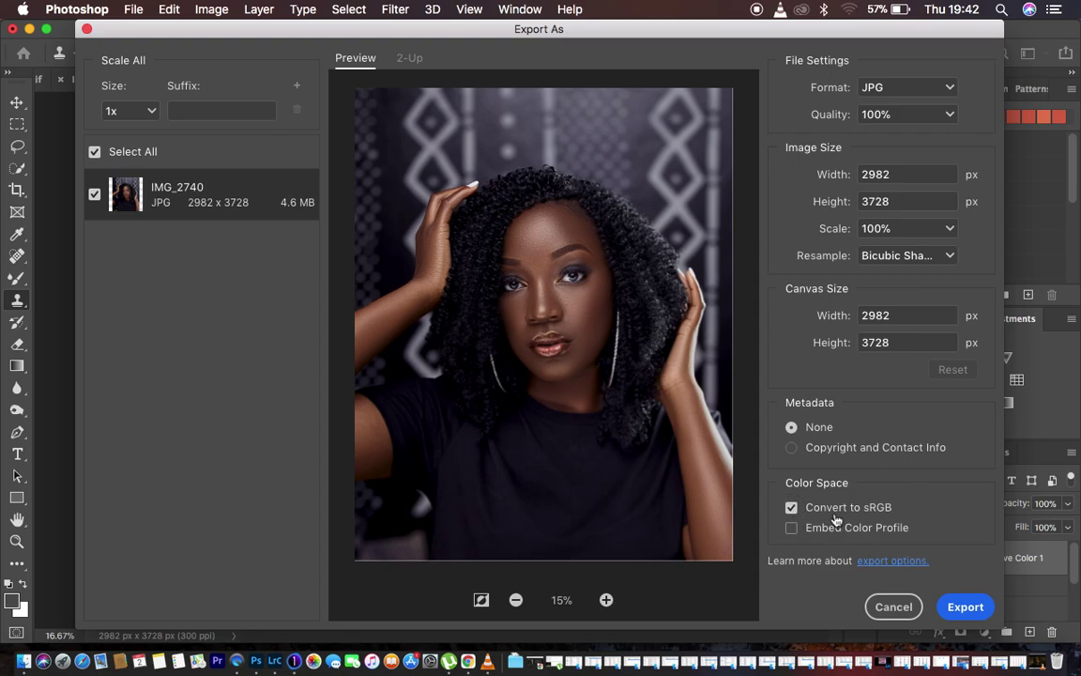
# - Embed the color profile and export the image to the Desktop as IMG_2740.jpg
pyautogui.click(793, 530)
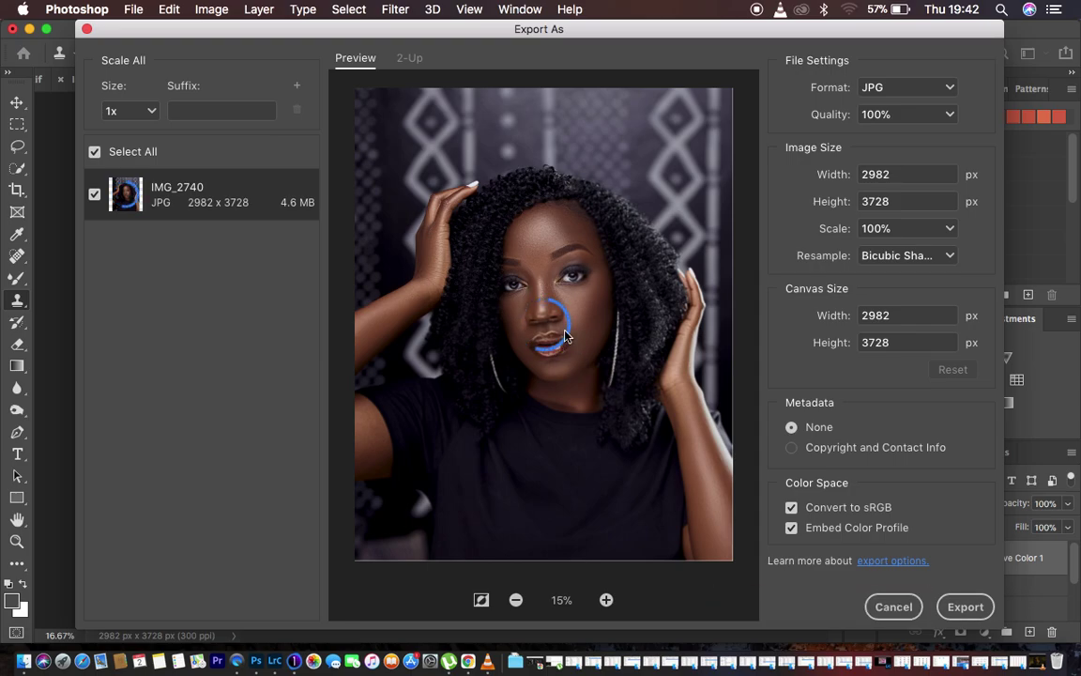
pyautogui.click(962, 608)
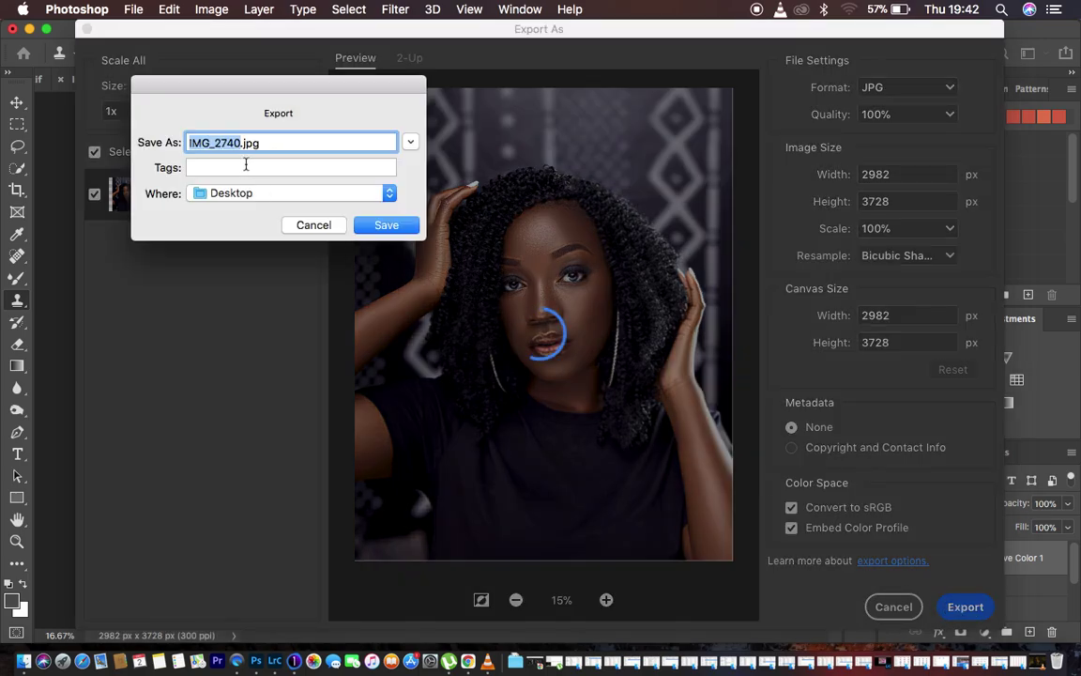
pyautogui.click(380, 224)
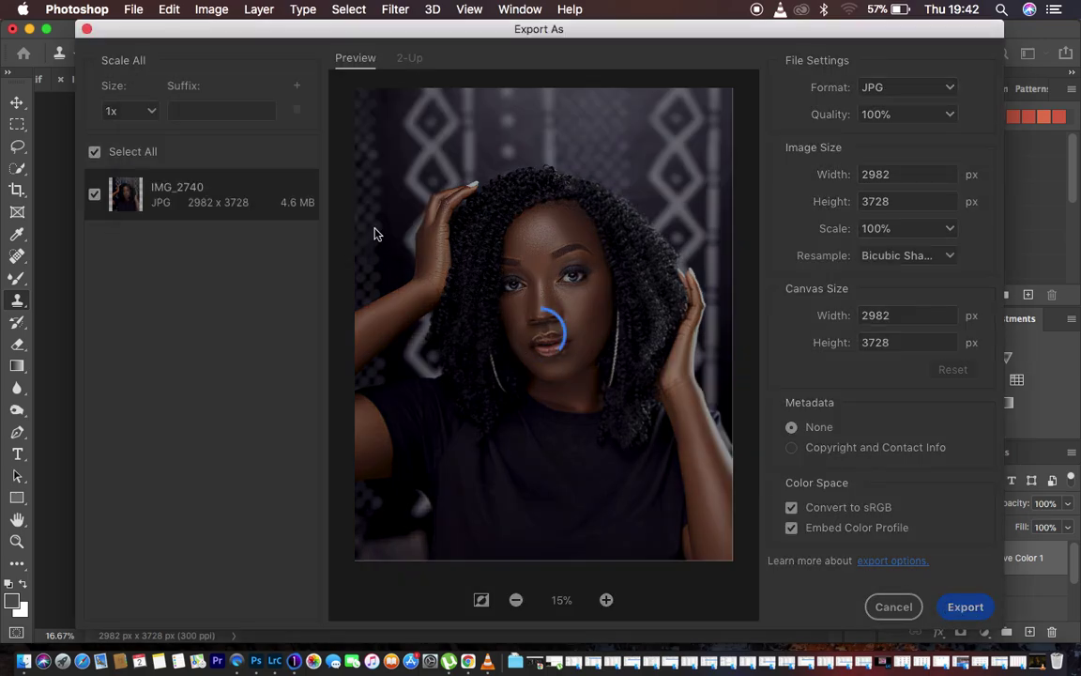